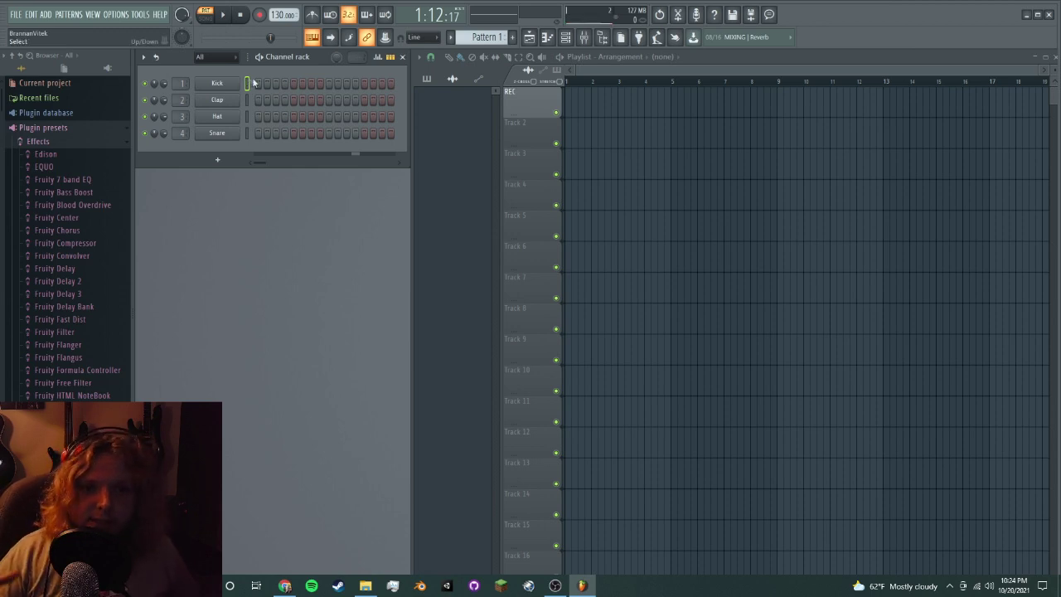
left_click(258, 83)
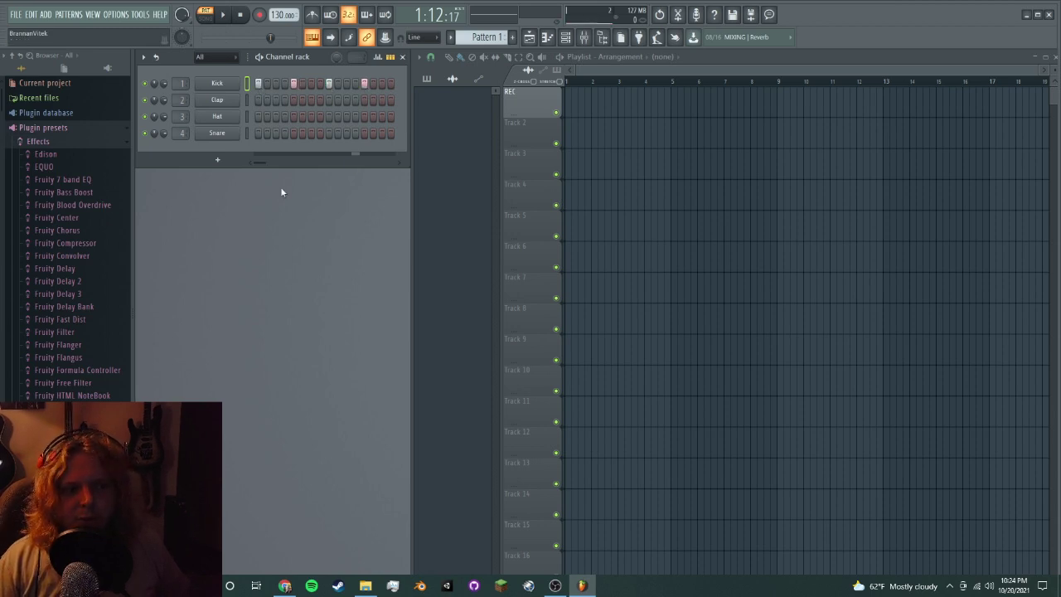
left_click(223, 14)
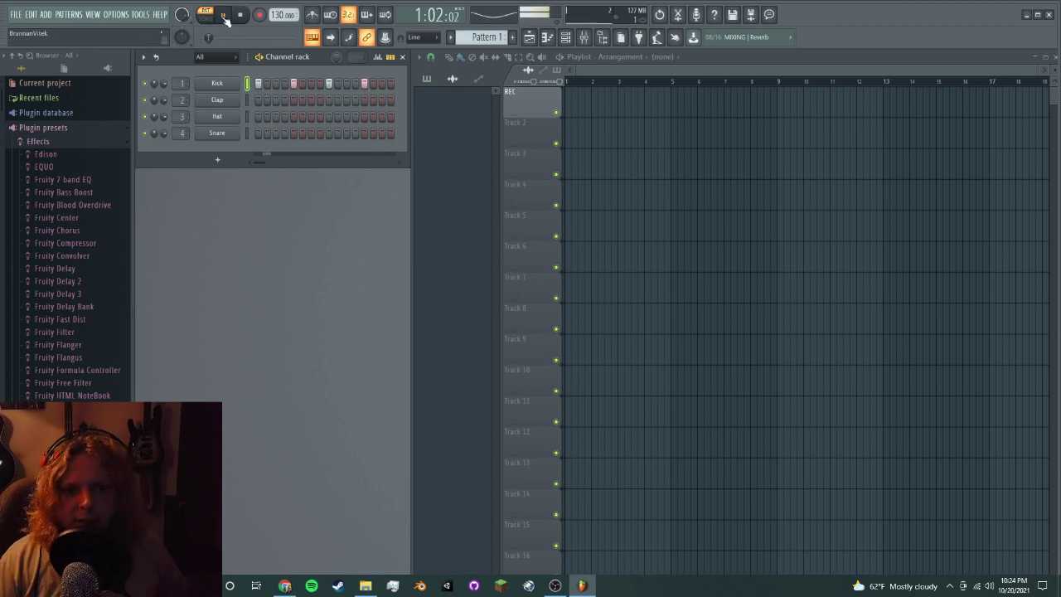
left_click(223, 15)
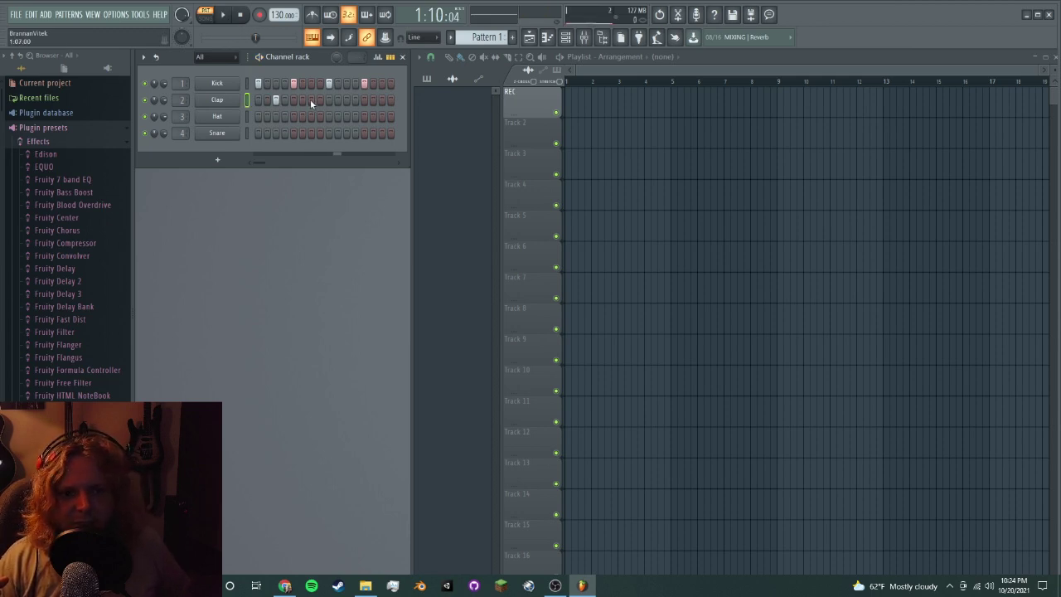
left_click(276, 100)
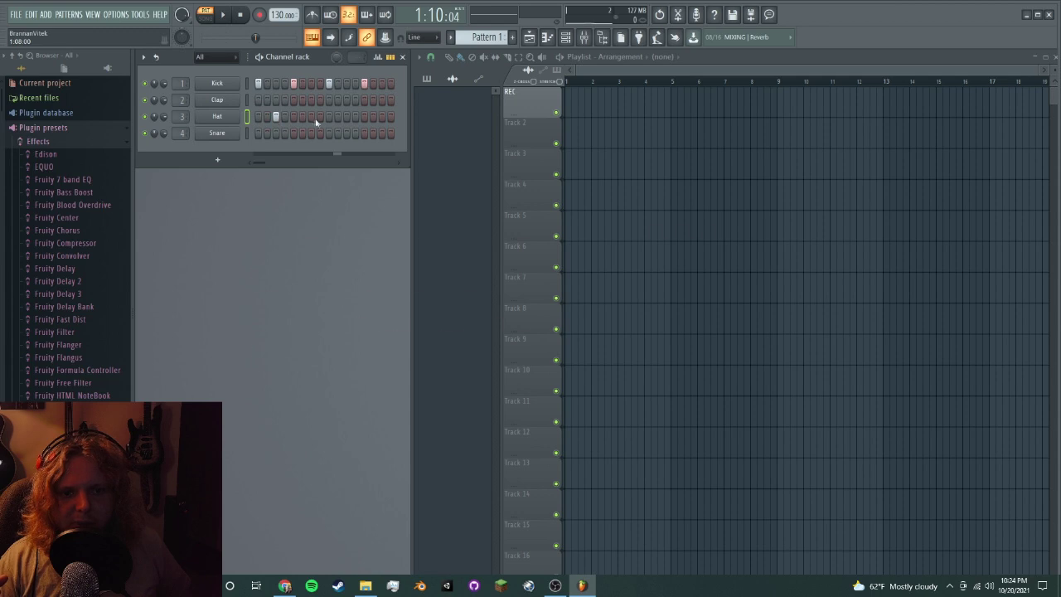
left_click(312, 117)
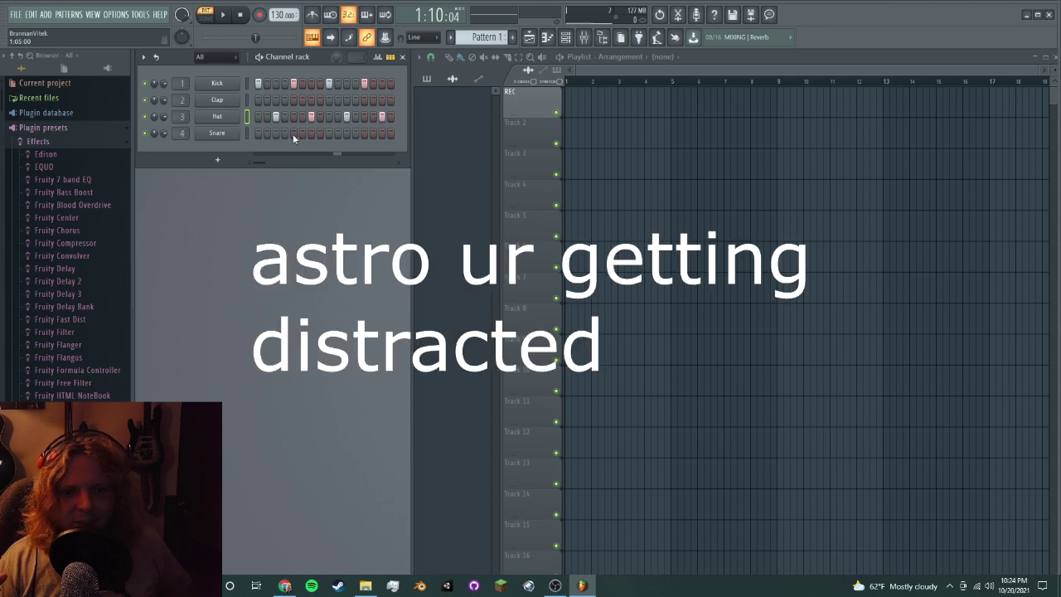
key("space")
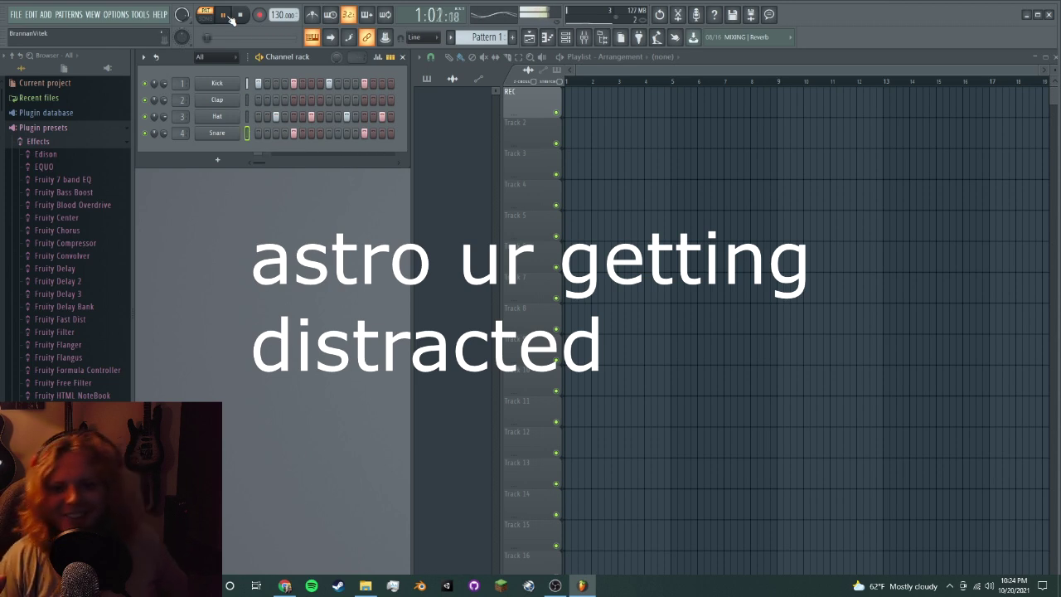
key("space")
left_click_drag(276, 117, 393, 122)
mouse_move(290, 137)
left_mouse_down()
mouse_move(365, 83)
mouse_move(253, 97)
left_mouse_up()
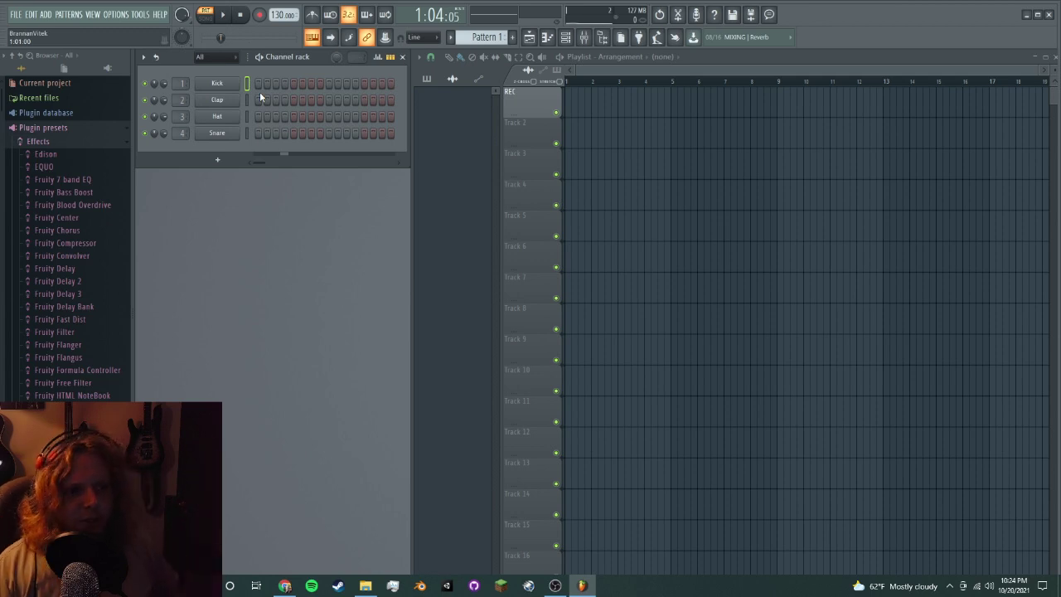
- Route the microphone to the mixer's REC track by setting its input to In 1 - In 2
left_click(590, 43)
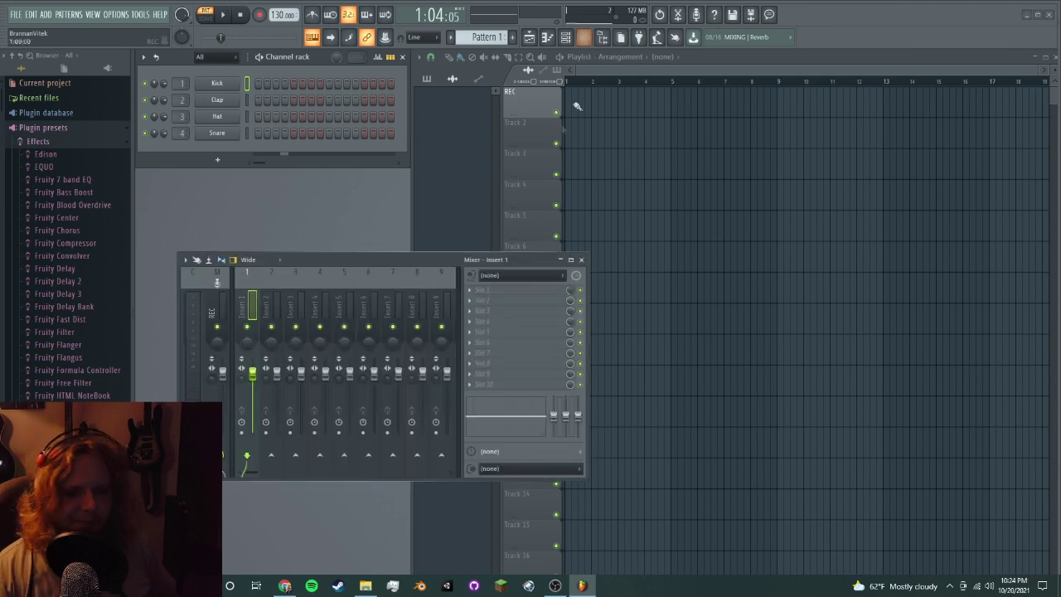
left_click_drag(431, 260, 403, 249)
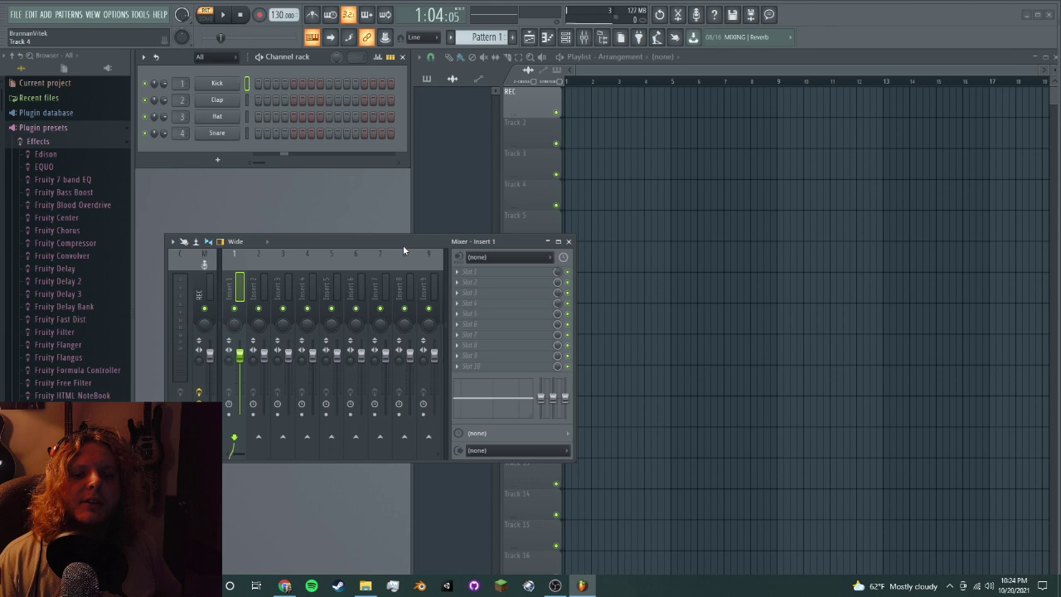
left_click(206, 263)
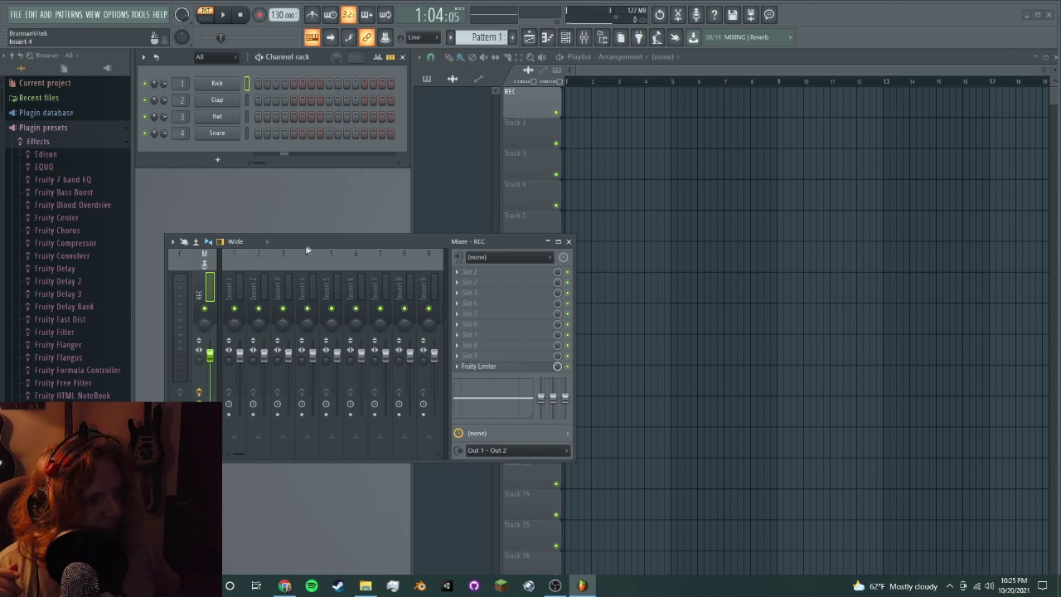
left_click_drag(306, 249, 315, 234)
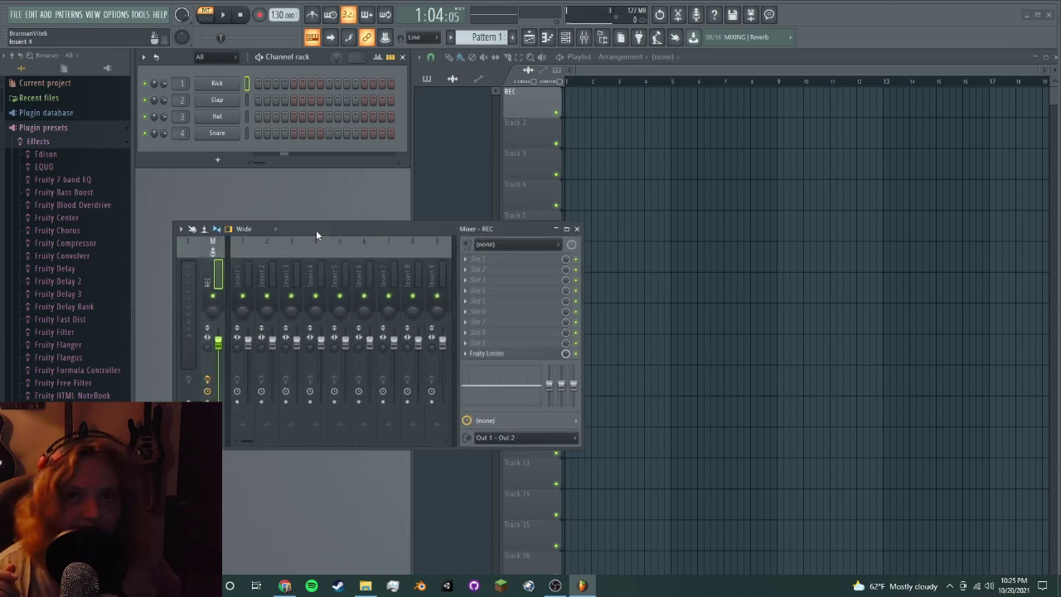
left_click(500, 245)
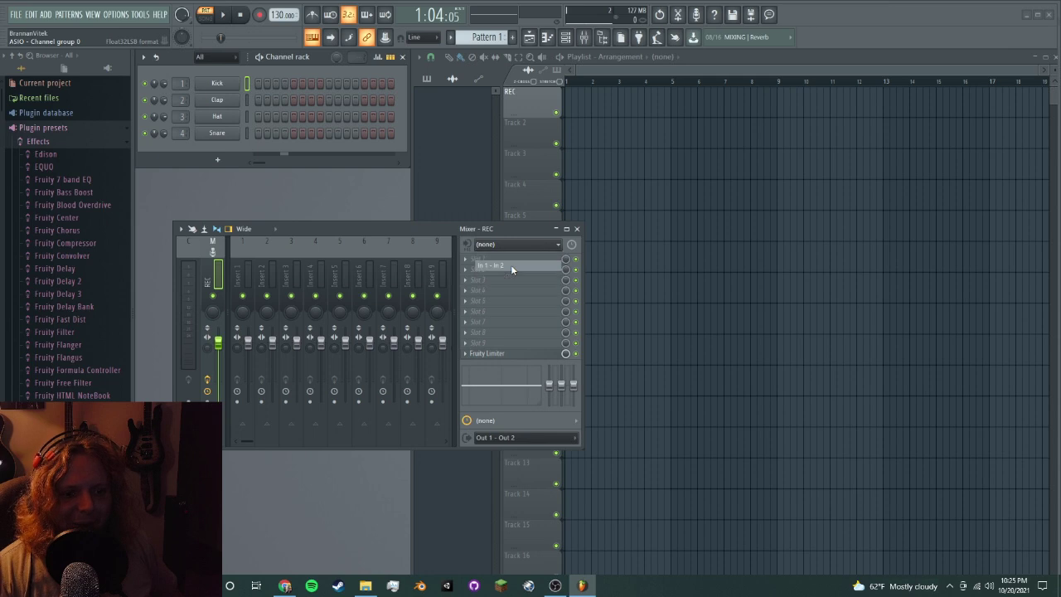
left_click(511, 266)
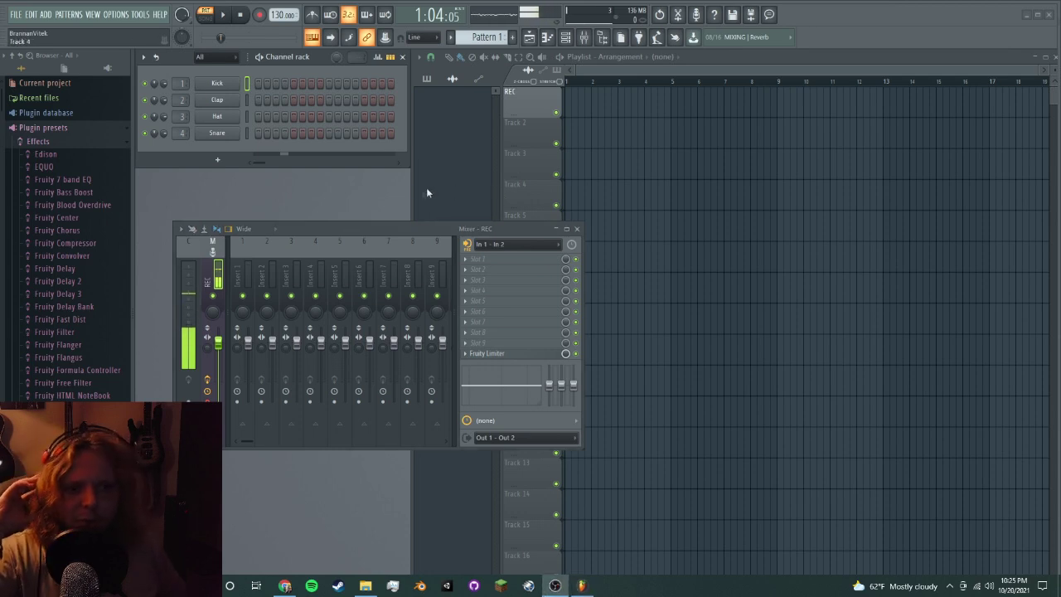
left_click_drag(489, 229, 521, 234)
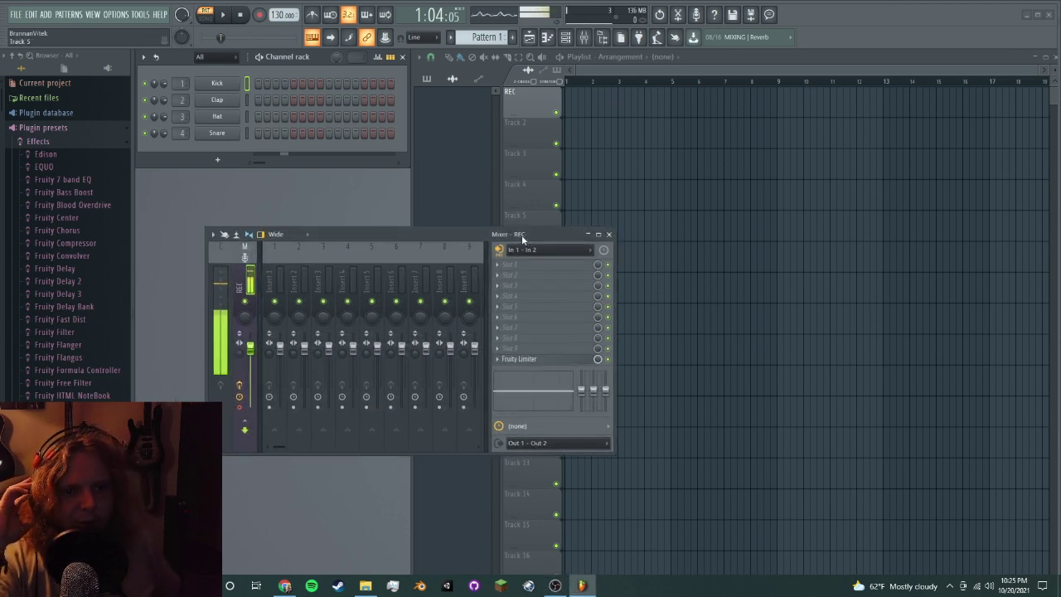
- Record a vocal take into the playlist as an audio clip
left_click(262, 16)
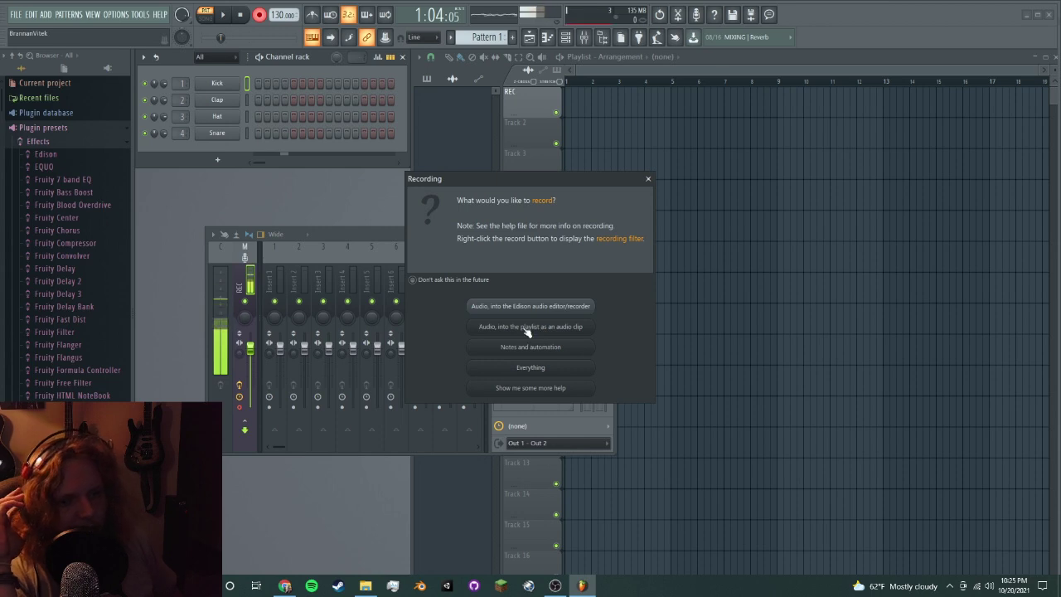
left_click(535, 327)
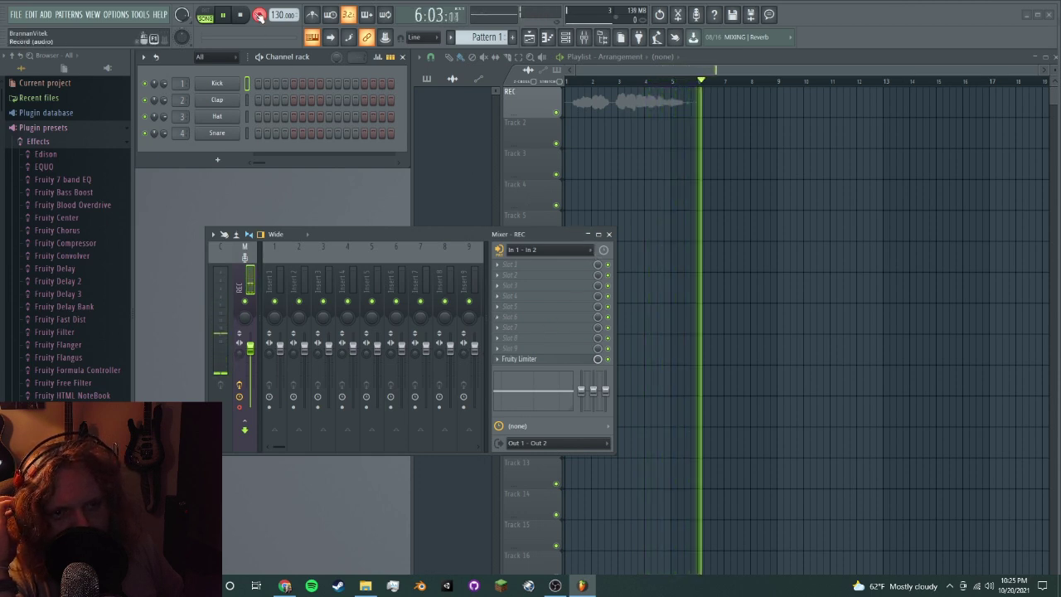
key("space")
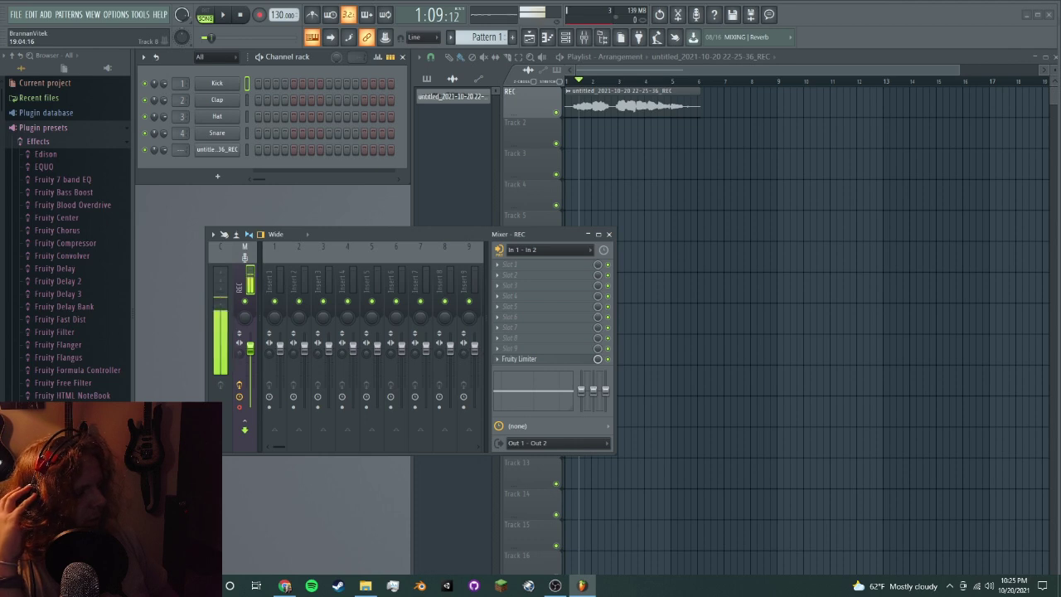
- Set the REC track's input back to (none) and play the recorded clip
left_click(523, 252)
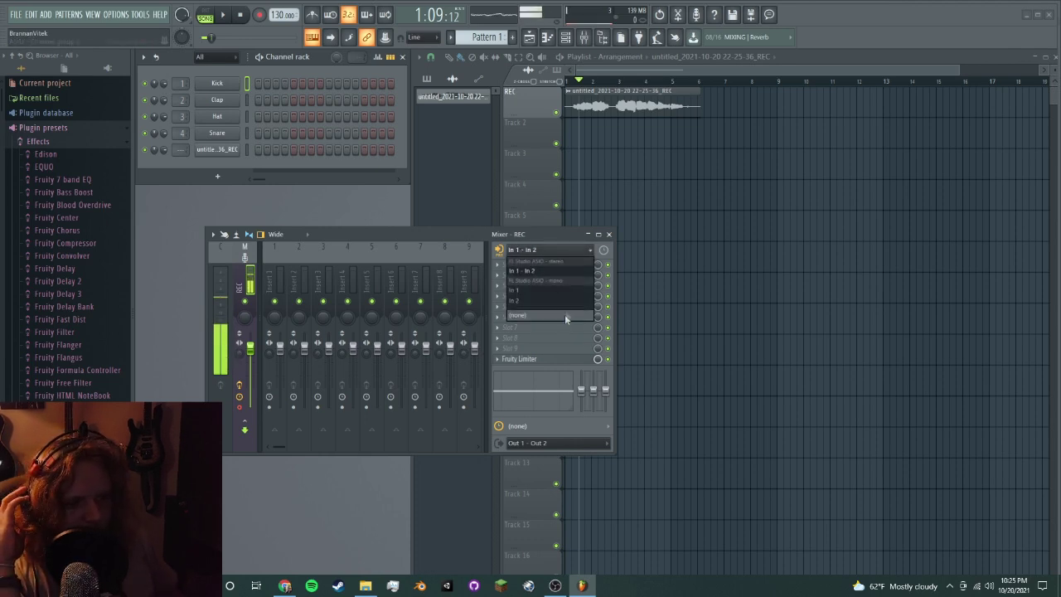
left_click(543, 313)
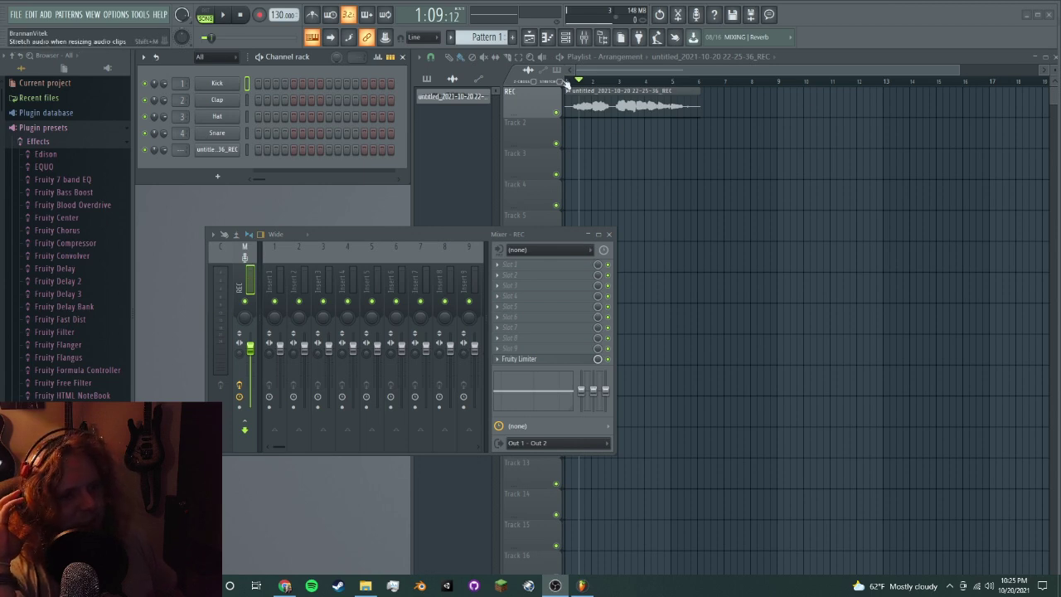
left_click(224, 15)
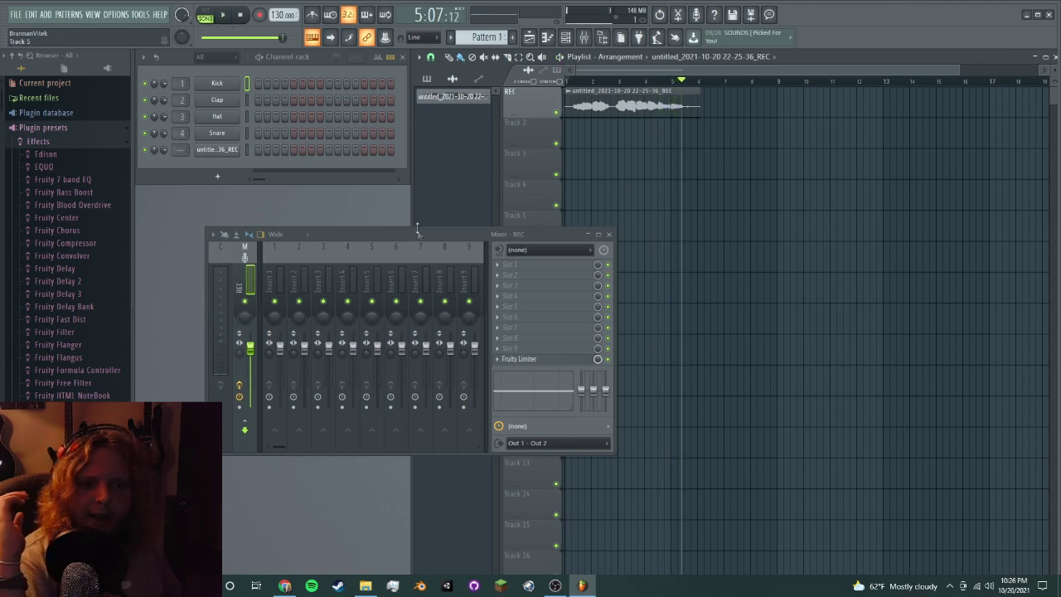
- Scroll the vocal channel's mixer target in the Channel rack to 1 so it feeds Insert 1
left_click_drag(482, 262, 437, 233)
left_click_drag(395, 204, 374, 201)
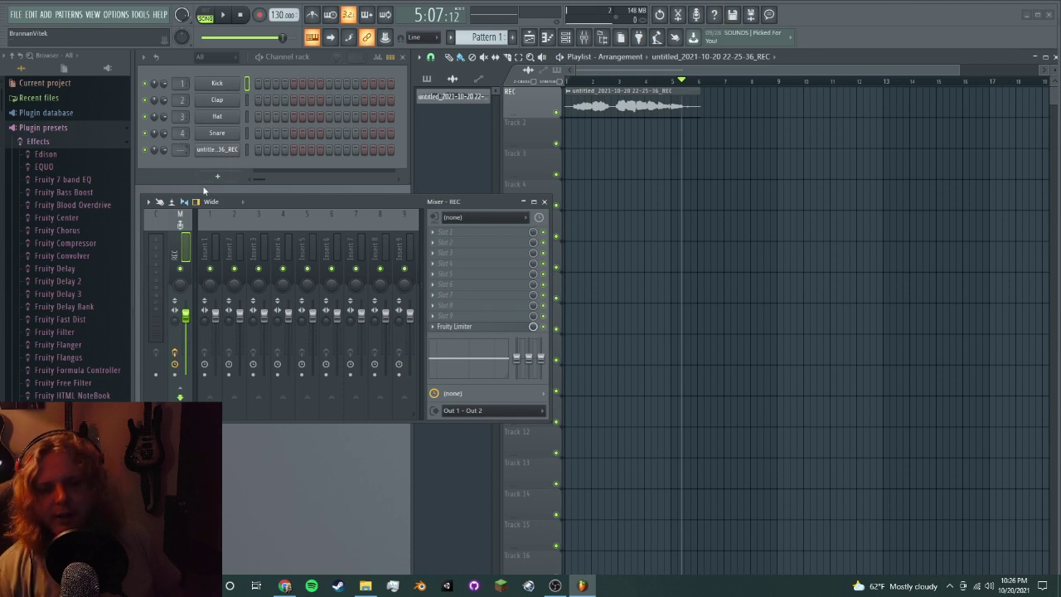
scroll(180, 151, "up", 1)
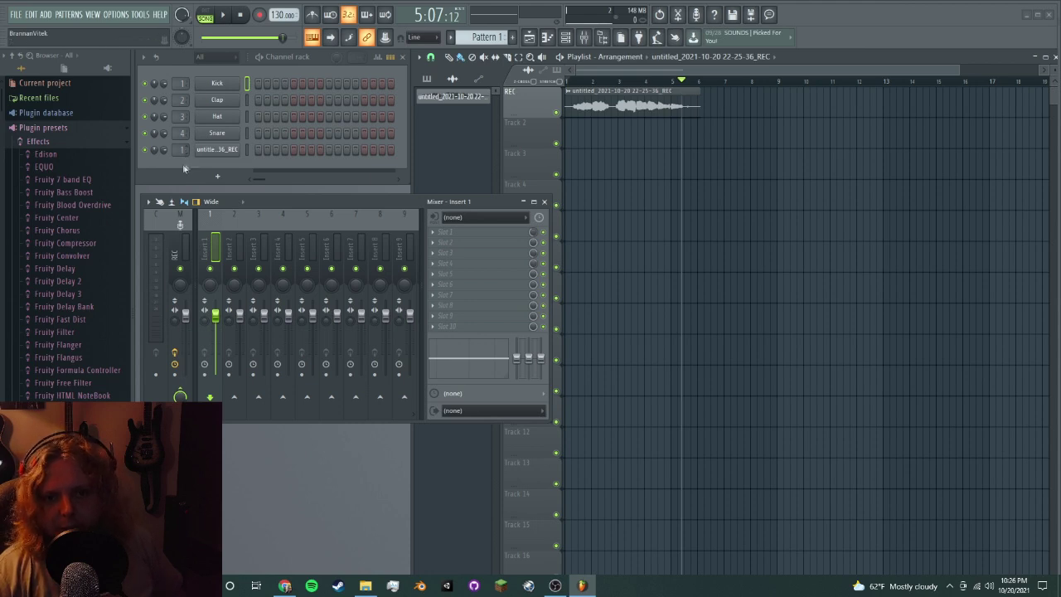
scroll(177, 151, "up", 2)
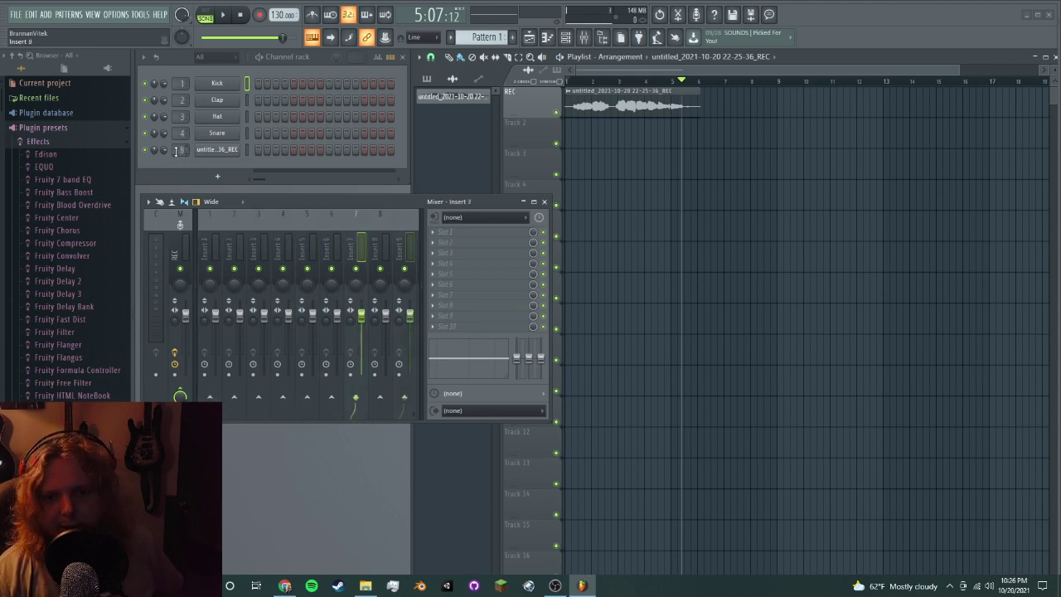
scroll(176, 151, "down", 2)
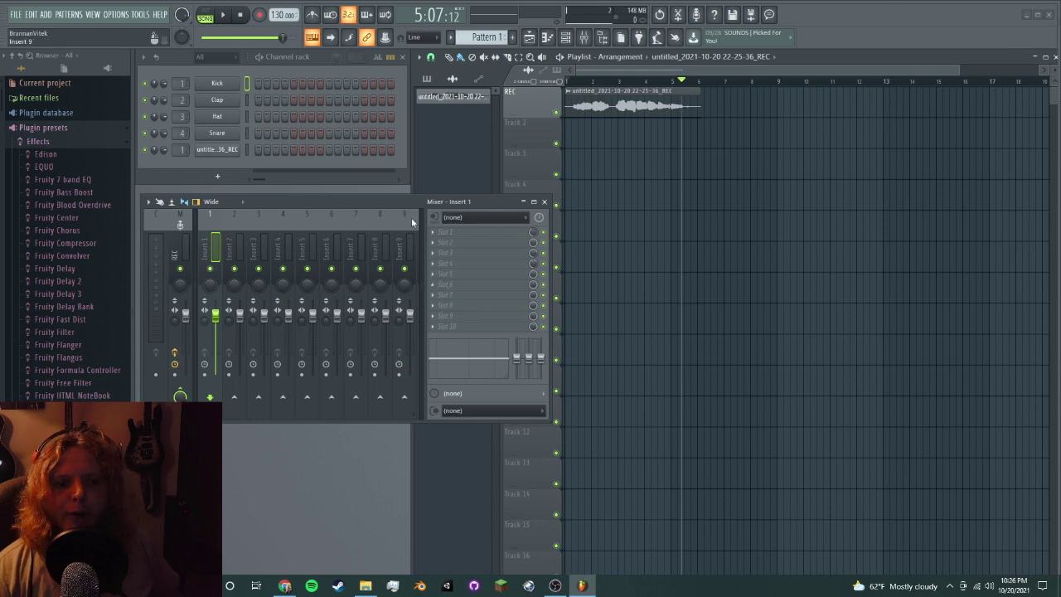
left_click_drag(406, 201, 402, 195)
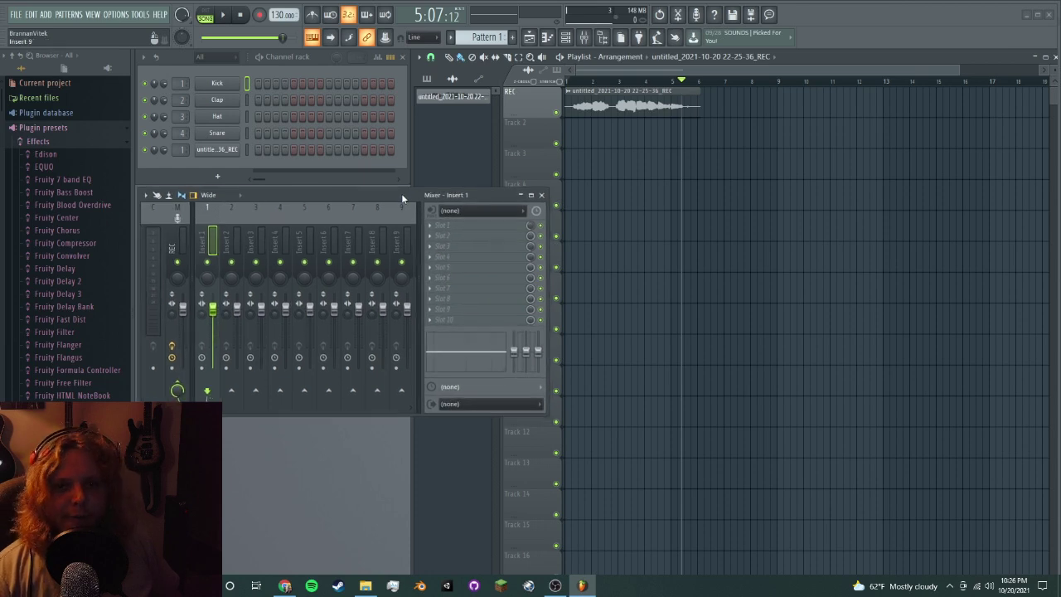
- Load Fruity Reeverb 2 into Insert 1's first effect slot
left_click(440, 228)
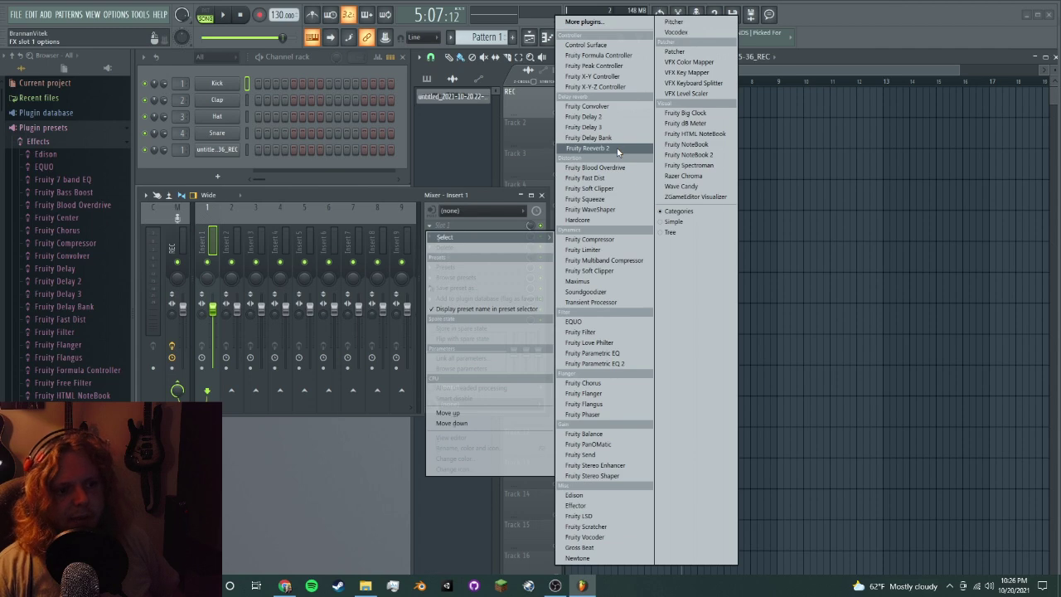
left_click(616, 152)
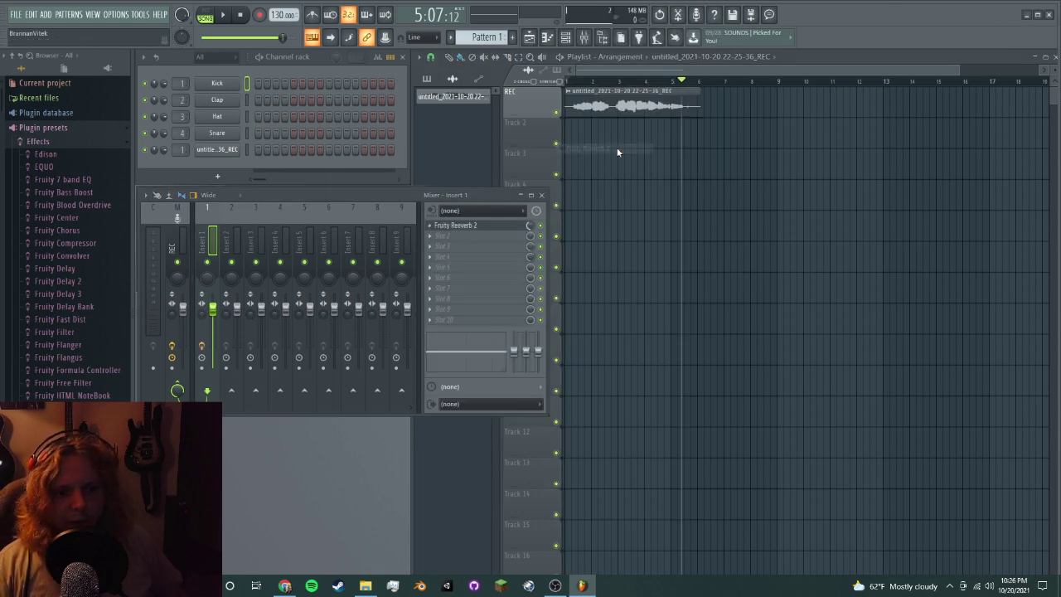
left_click_drag(291, 201, 317, 186)
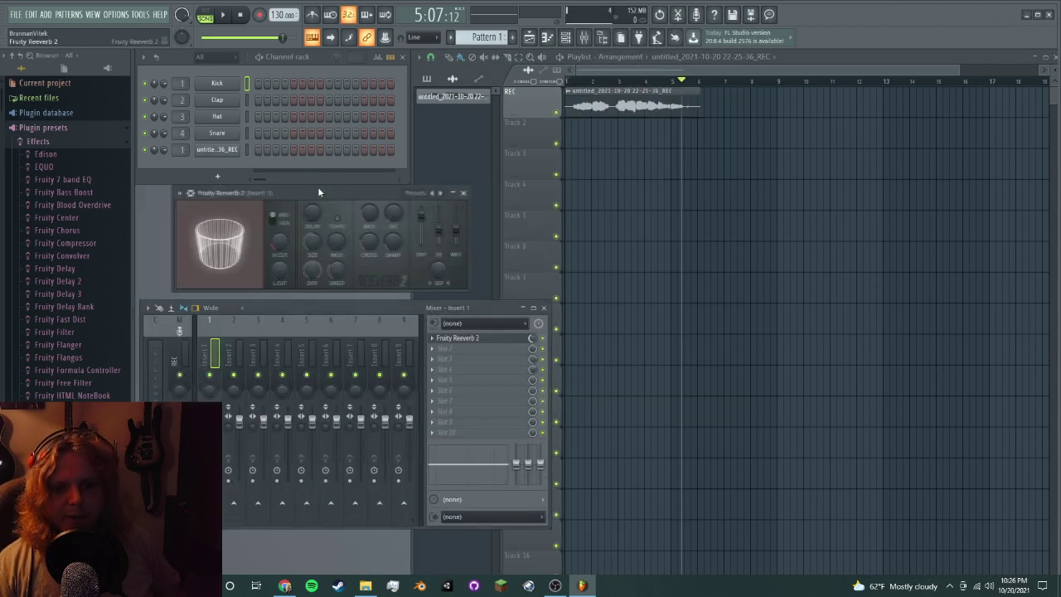
- Adjust the reverb's dry level and audition the vocal from the start
left_click(584, 85)
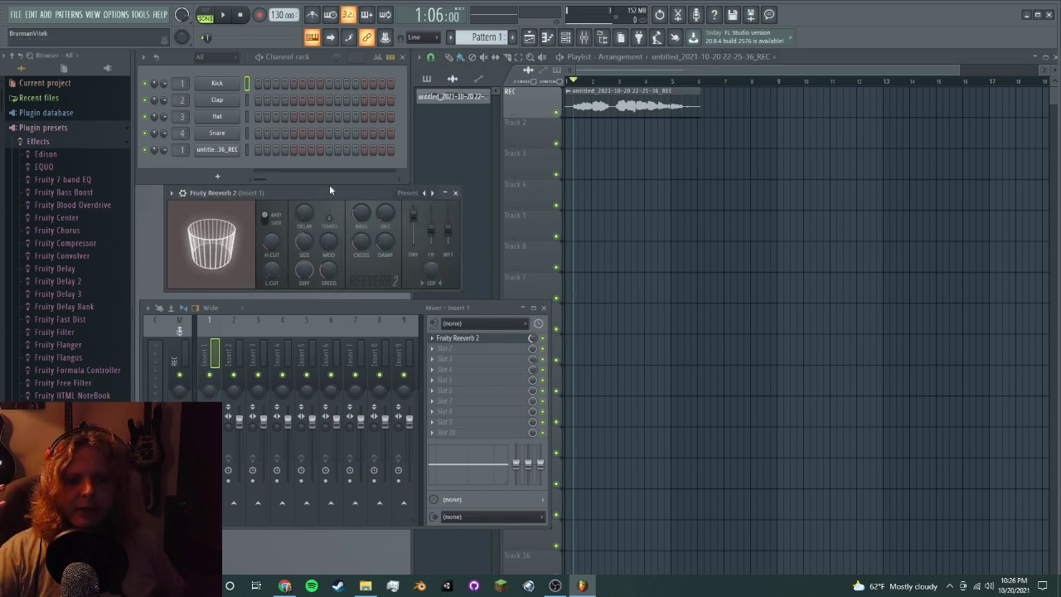
left_click_drag(330, 192, 302, 192)
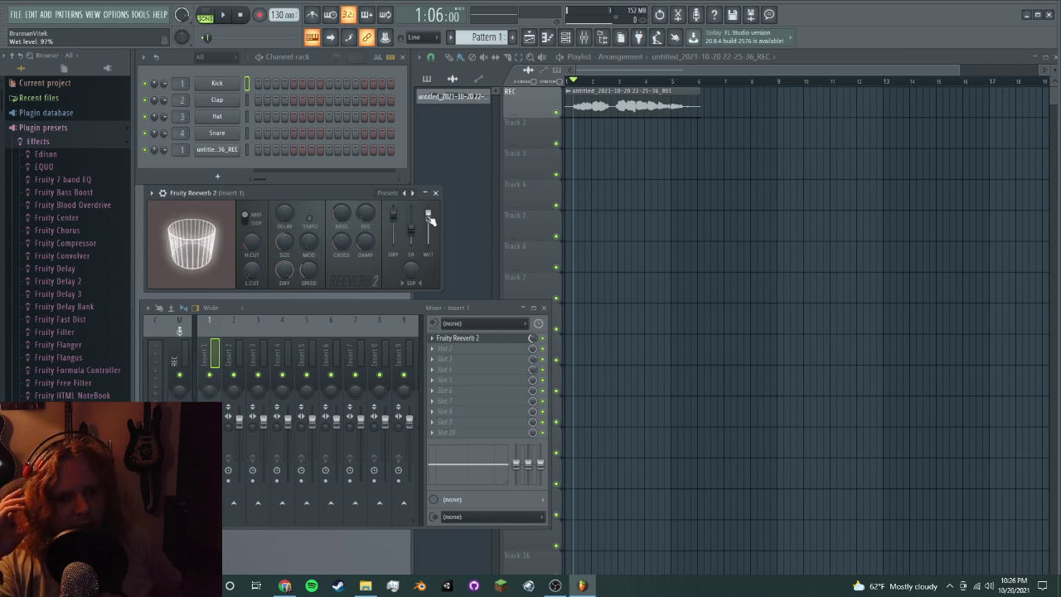
left_click_drag(393, 213, 394, 233)
key("space")
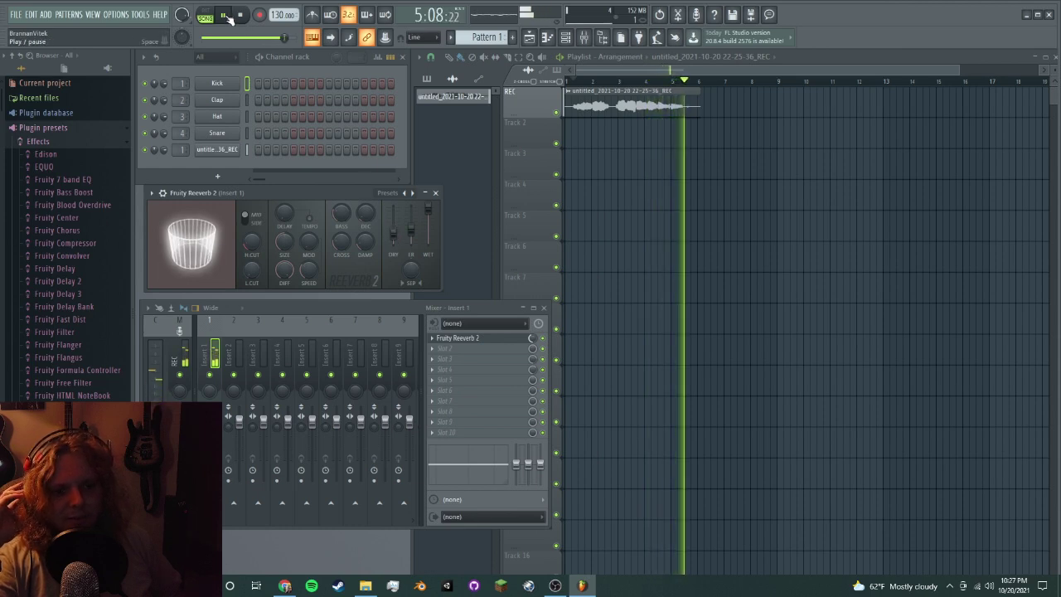
key("space")
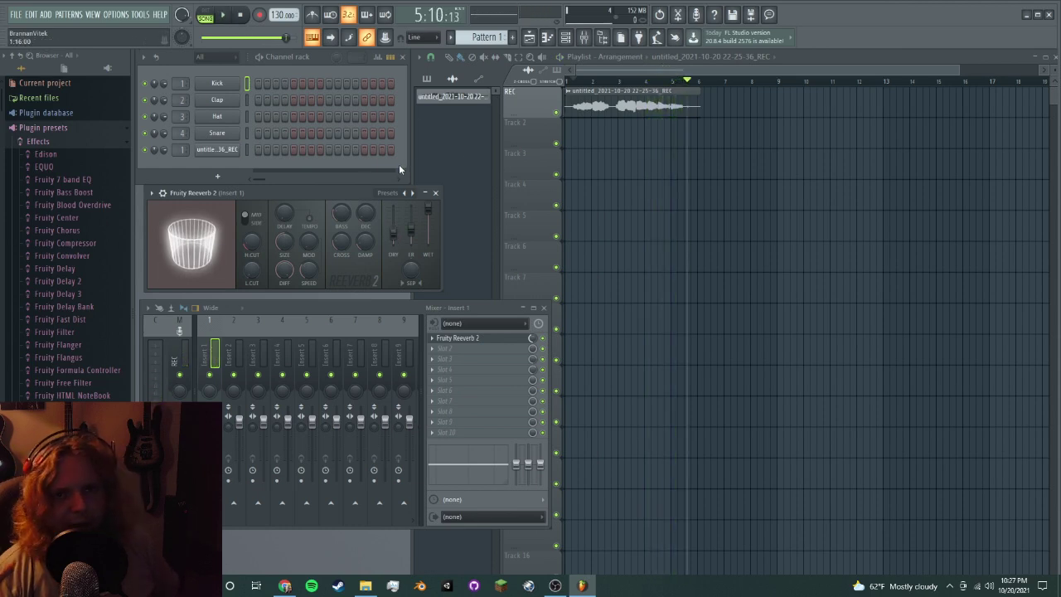
left_click(456, 248)
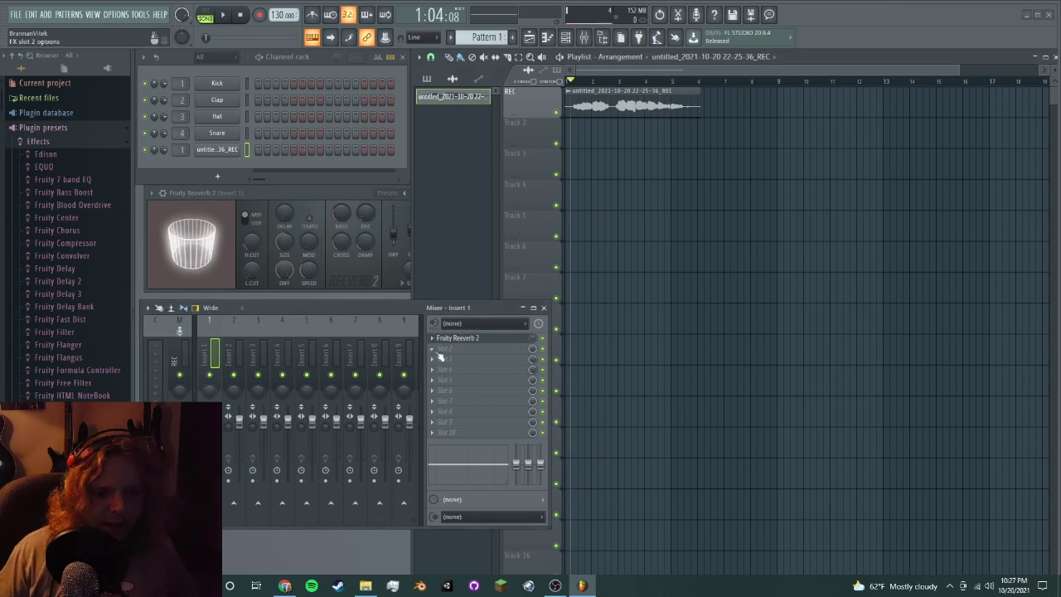
- Add Fruity Chorus to Insert 1's second slot and audition it with the master volume raised
left_click(440, 356)
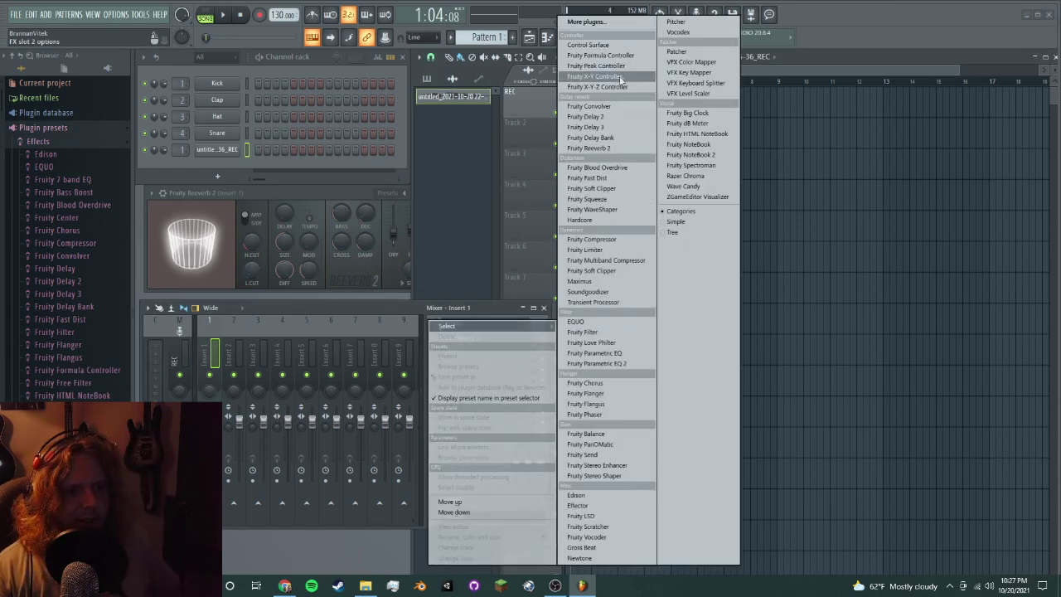
left_click(594, 385)
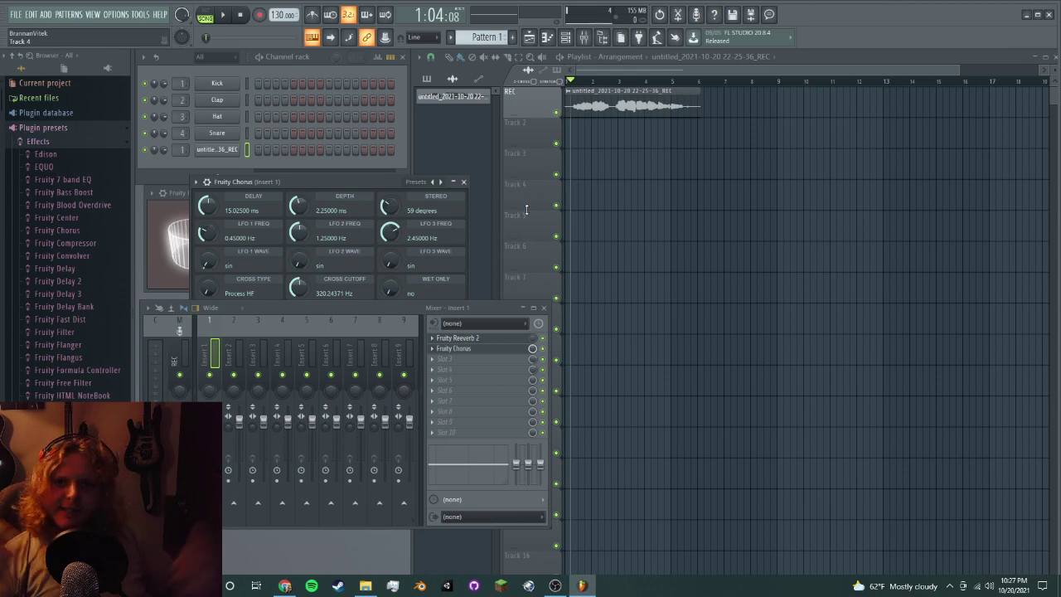
left_click(225, 18)
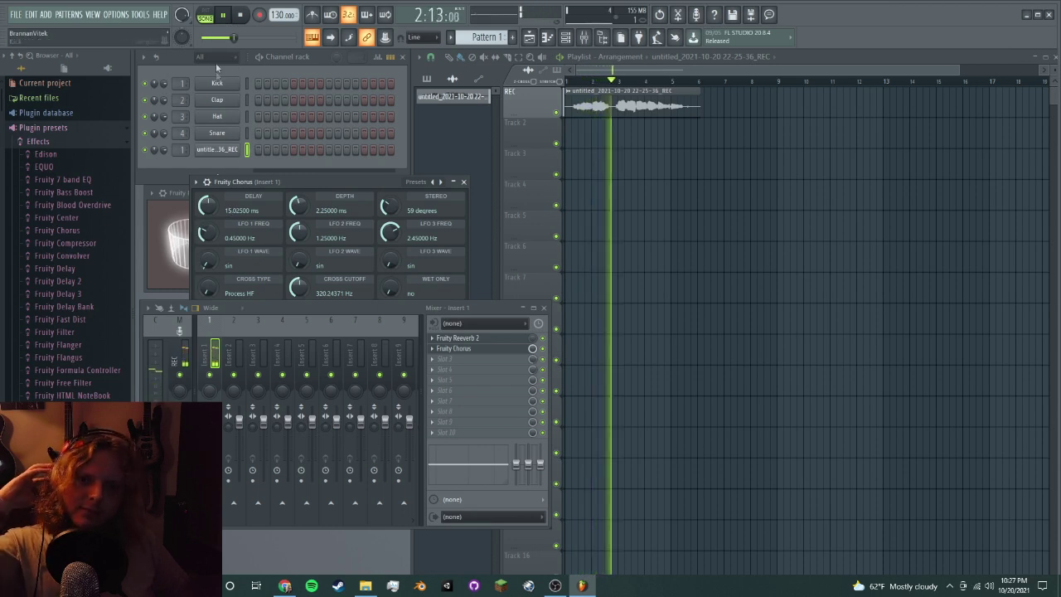
left_click_drag(248, 37, 268, 38)
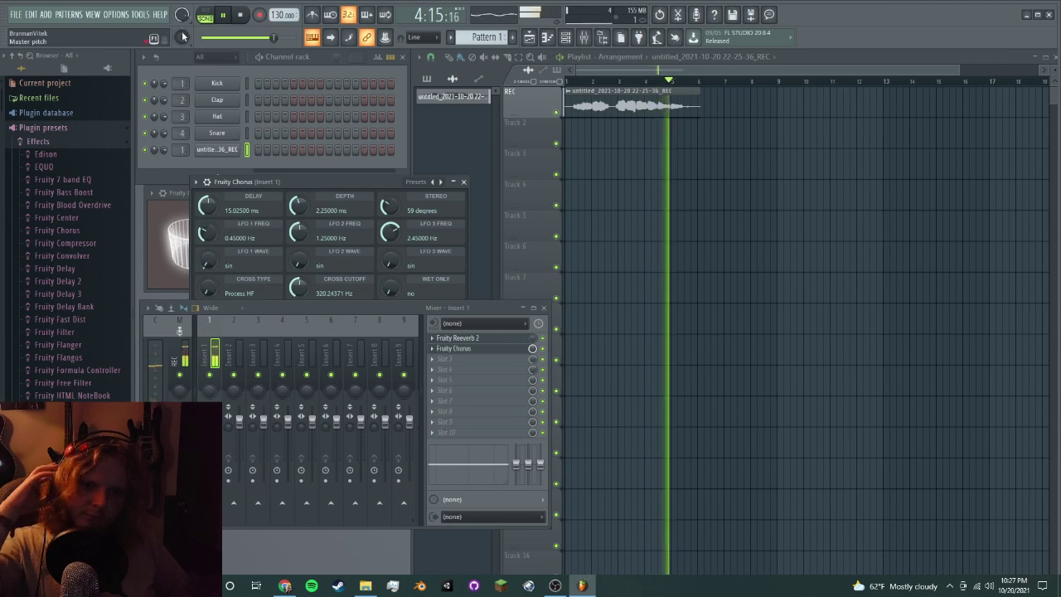
key("space")
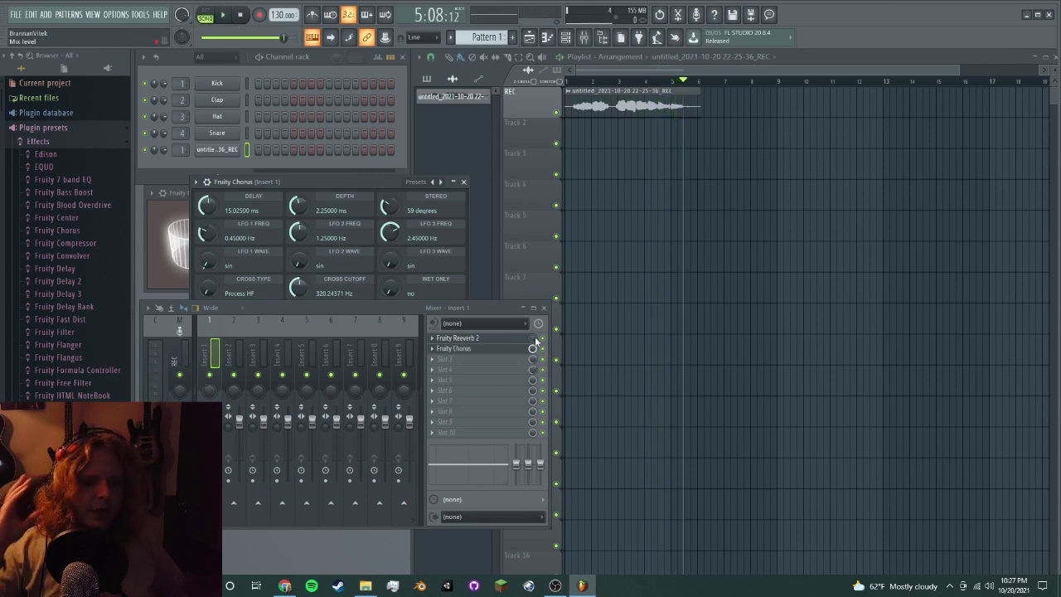
- Lower the Reeverb 2 mix to 28% and replay the vocal from the start
left_click_drag(536, 341, 537, 356)
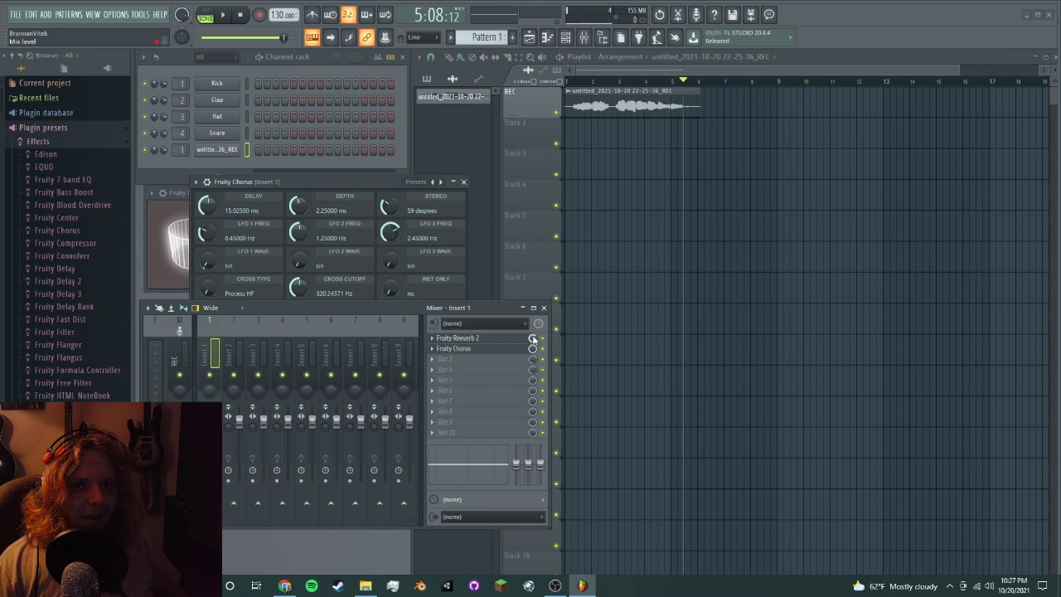
left_click(571, 82)
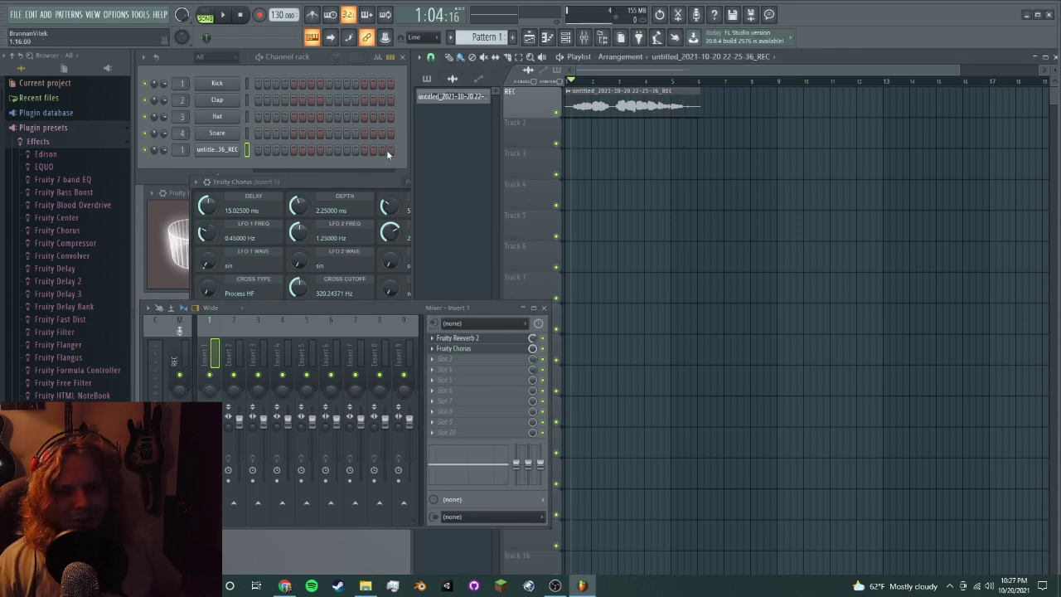
left_click(224, 15)
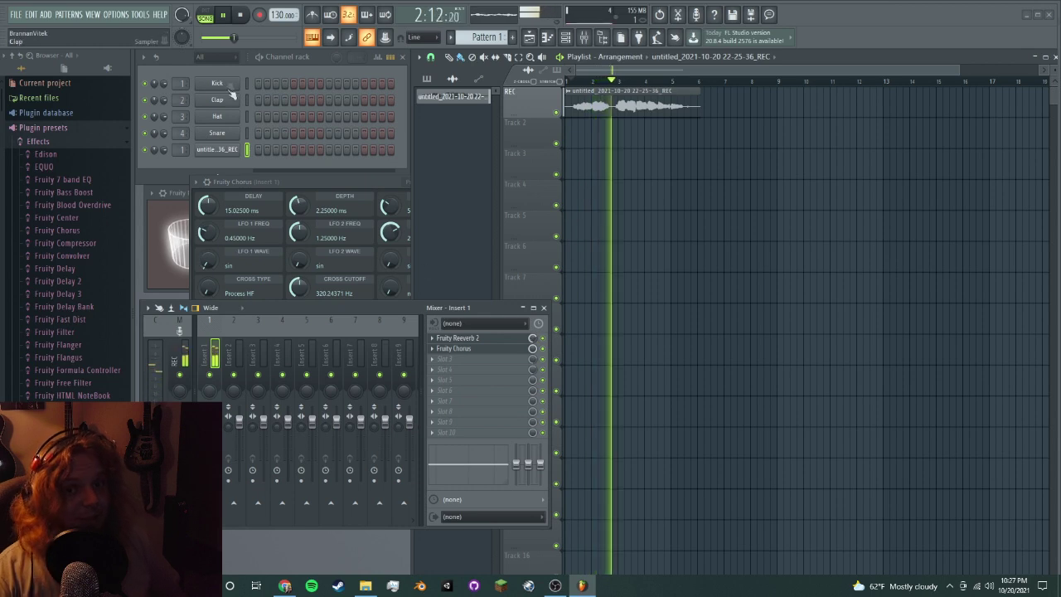
key("space")
left_click(460, 338)
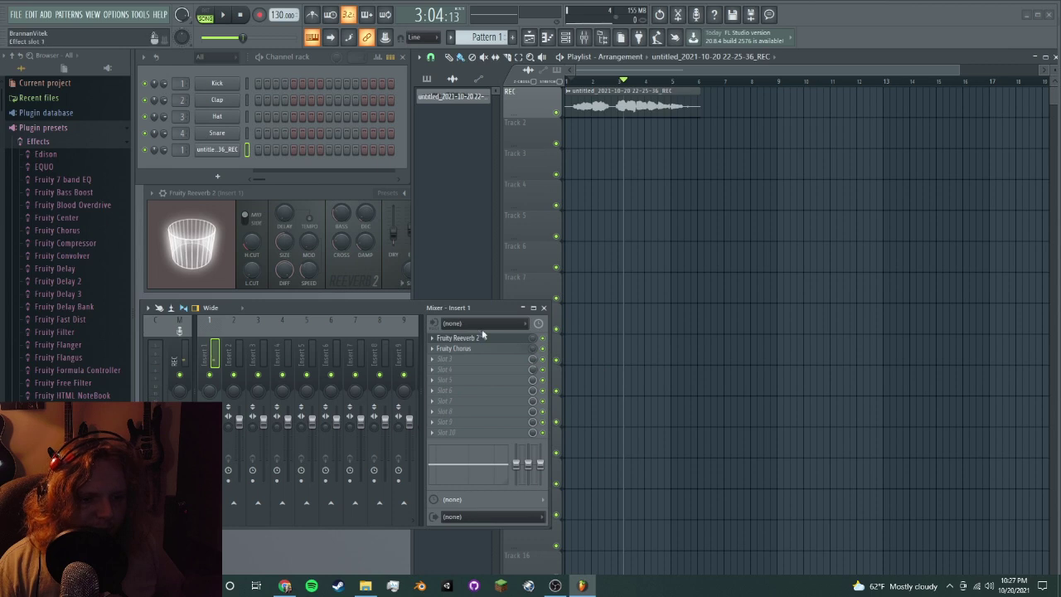
left_click(432, 369)
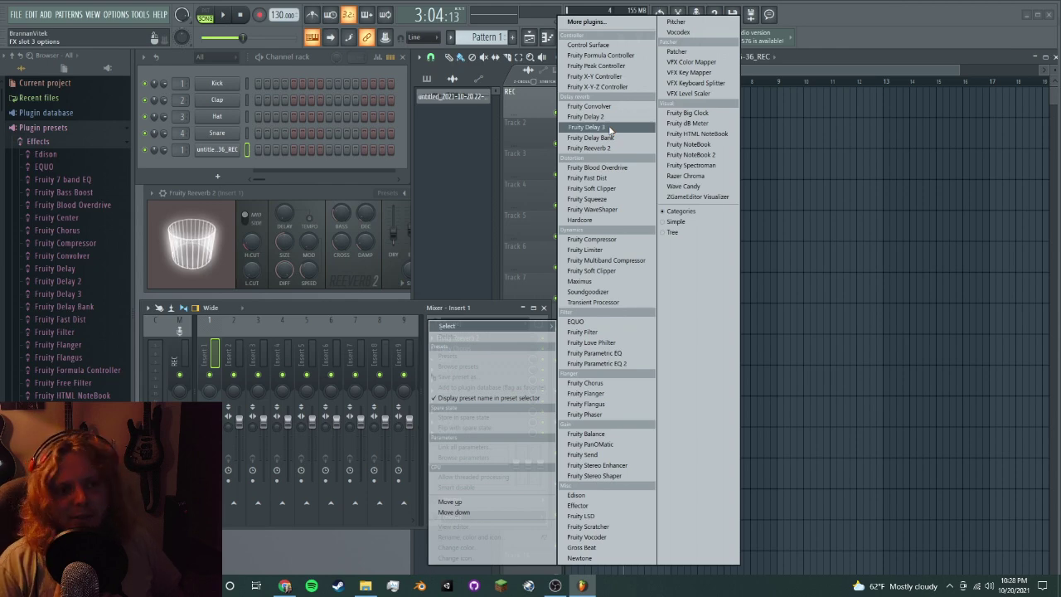
- Add Fruity Delay 3 as the third effect on Insert 1
left_click(609, 127)
left_click_drag(409, 187, 800, 177)
key("Escape")
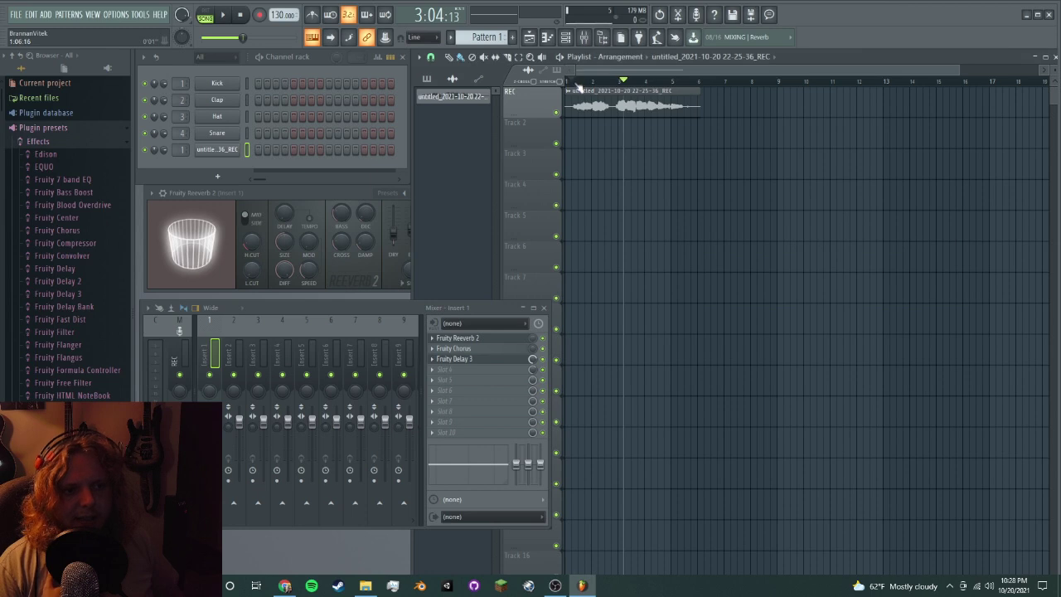
left_click(338, 194)
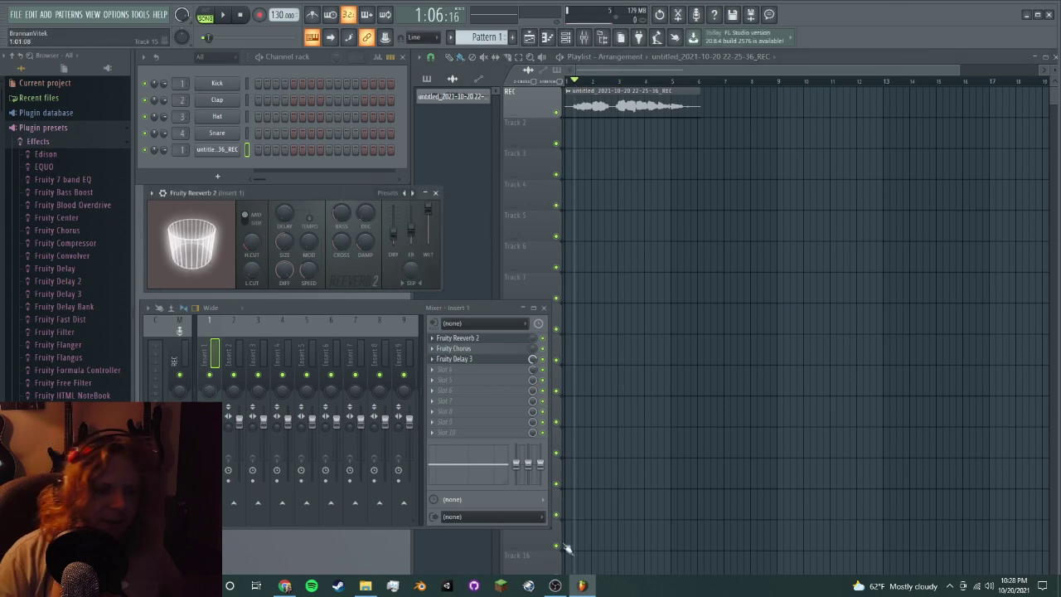
left_click(450, 360)
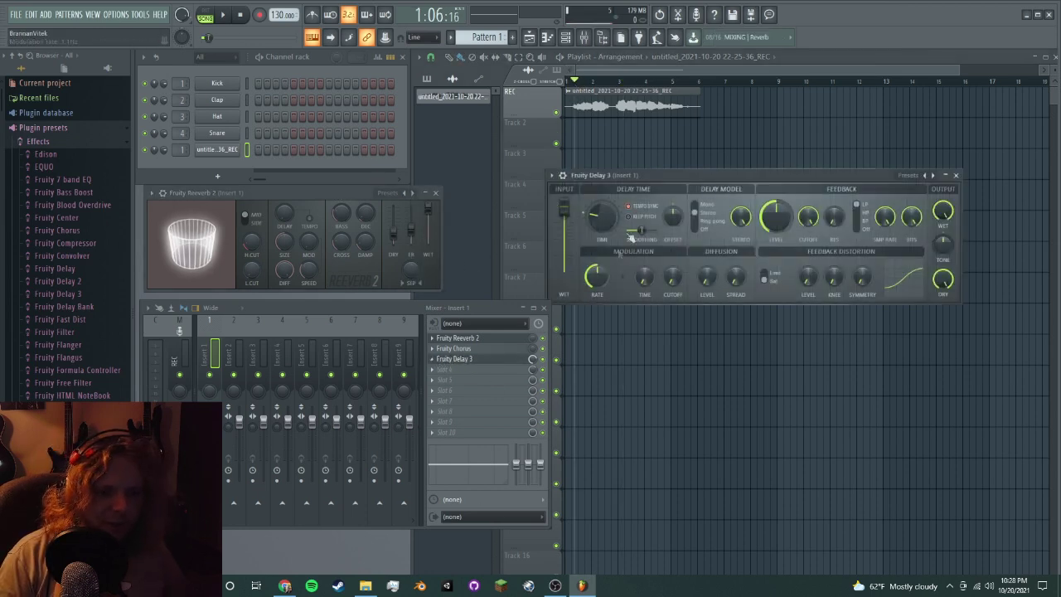
left_click(435, 193)
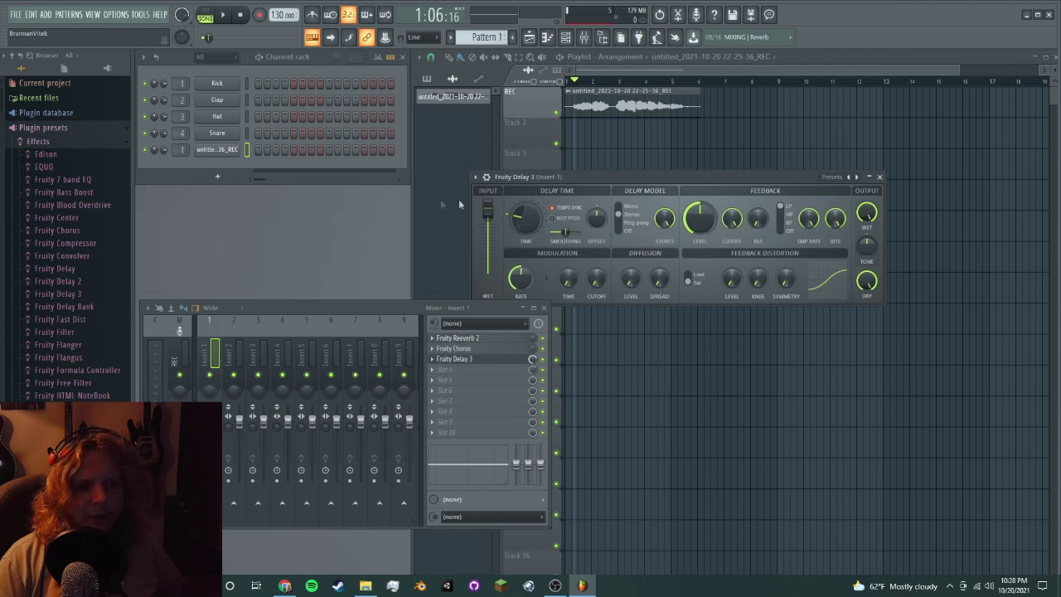
- Play the vocal from the start and adjust Delay 3's Time knob
left_click(224, 18)
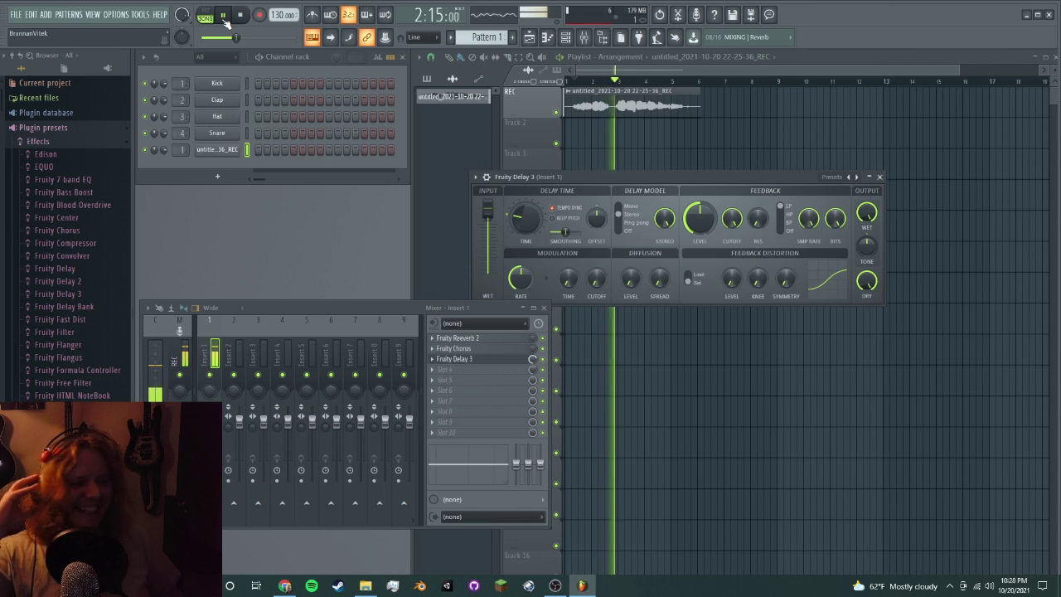
left_click(223, 16)
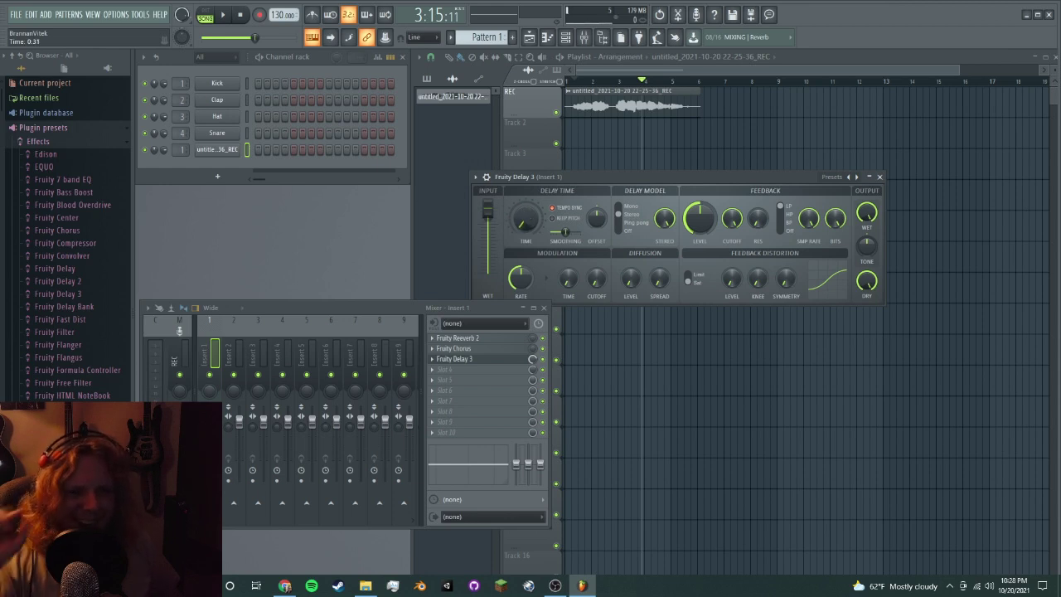
left_click(579, 83)
key("space")
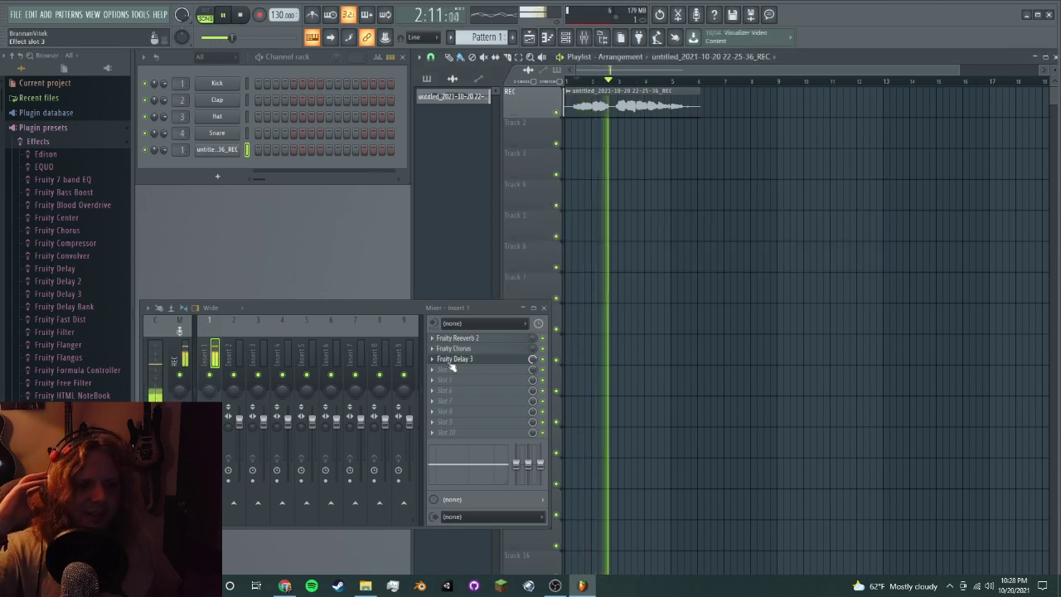
left_click(473, 358)
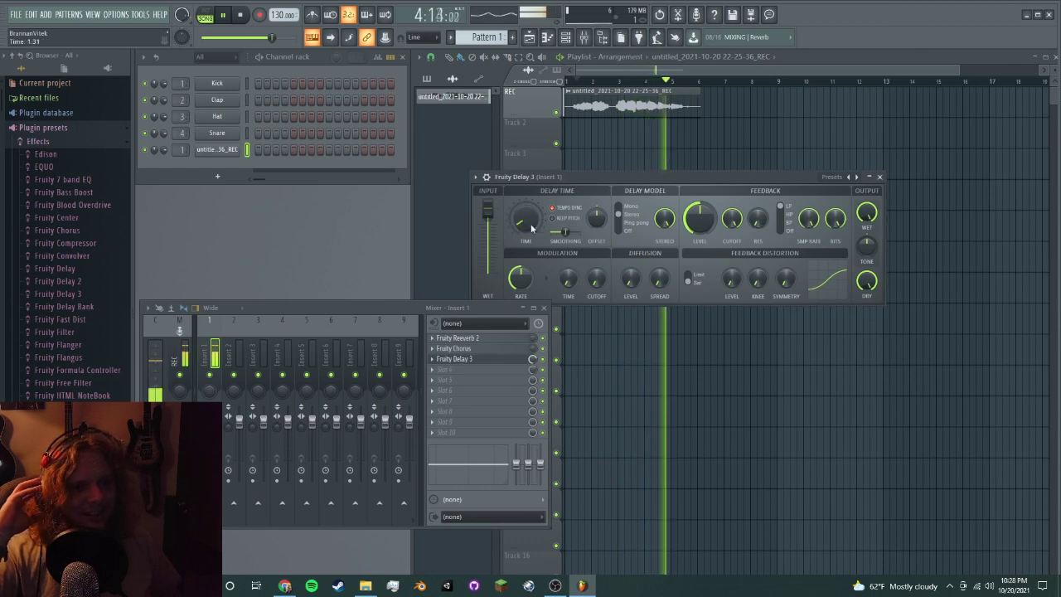
left_click(568, 81)
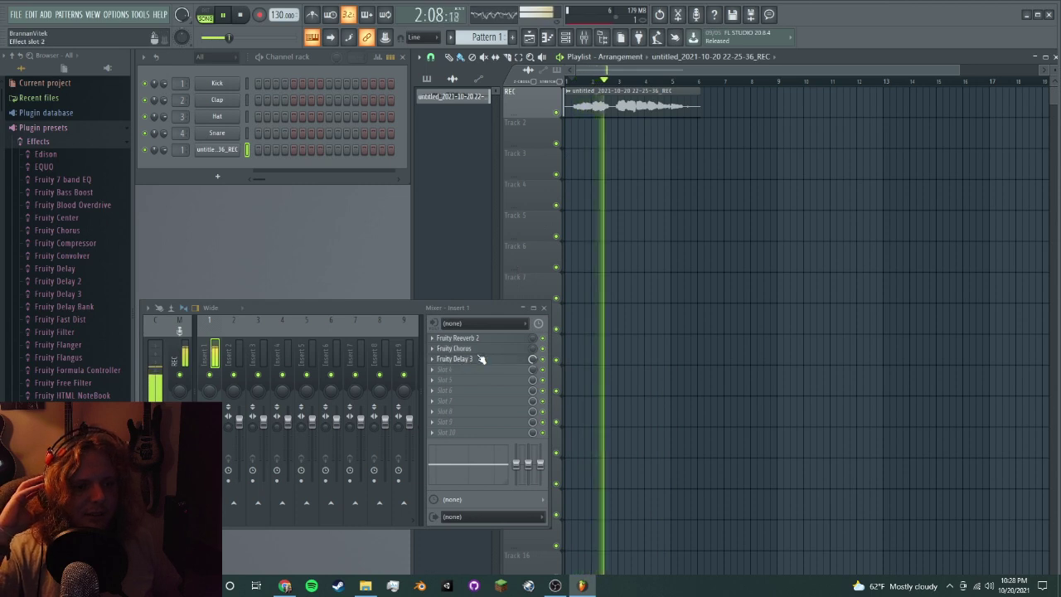
left_click(458, 348)
left_click(468, 359)
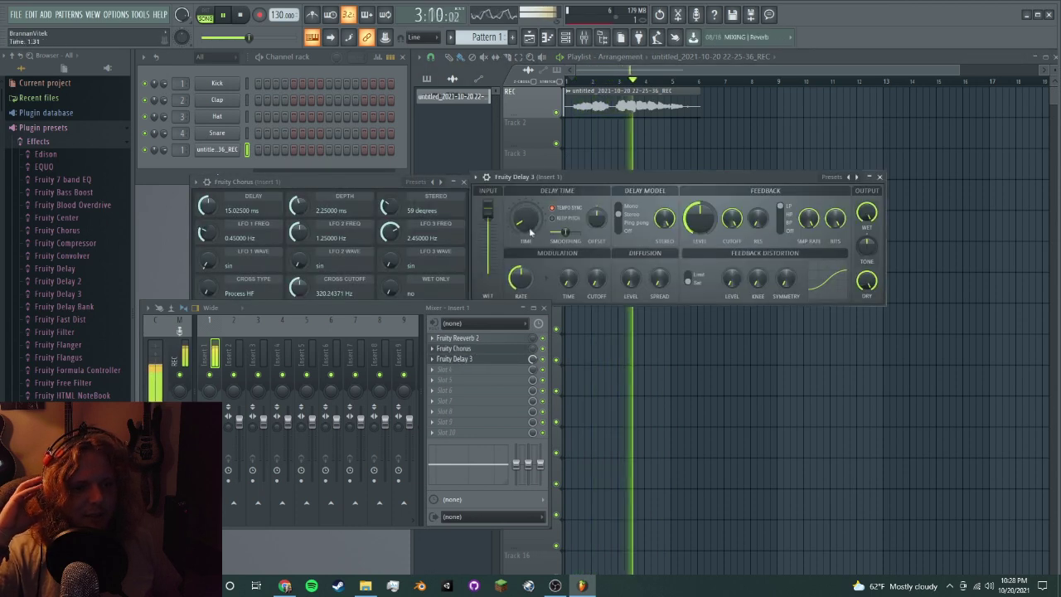
left_click_drag(521, 217, 525, 226)
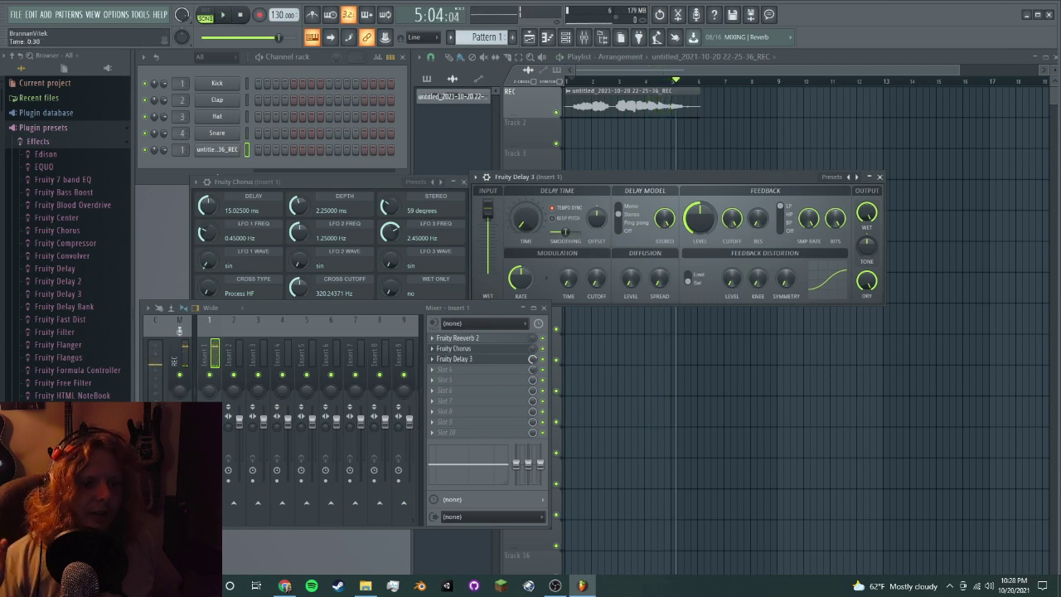
- Add Fruity Flanger to Insert 1's fourth effect slot
left_click(880, 177)
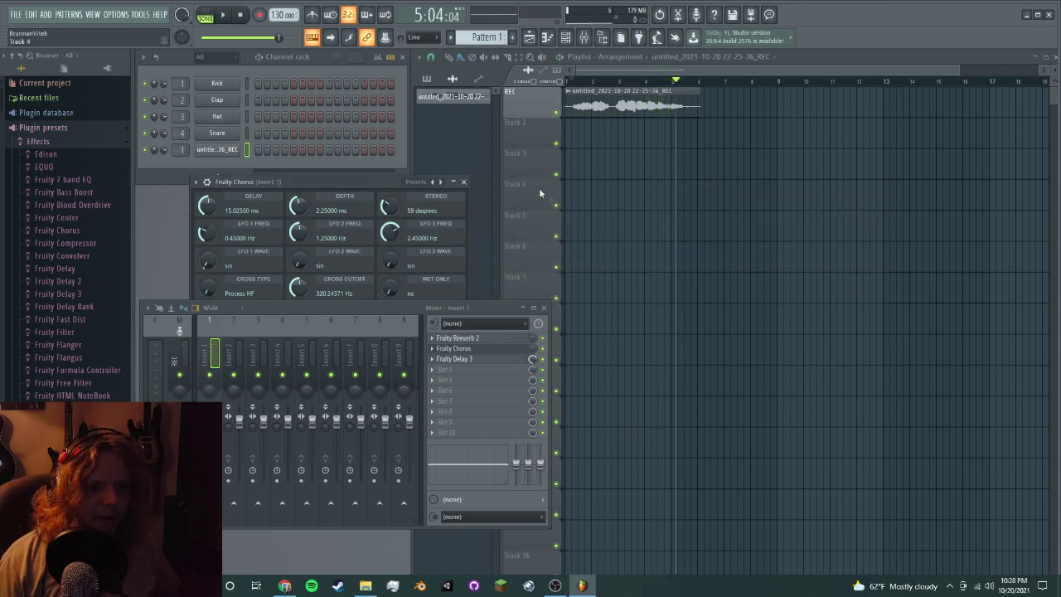
left_click(464, 182)
left_click(427, 370)
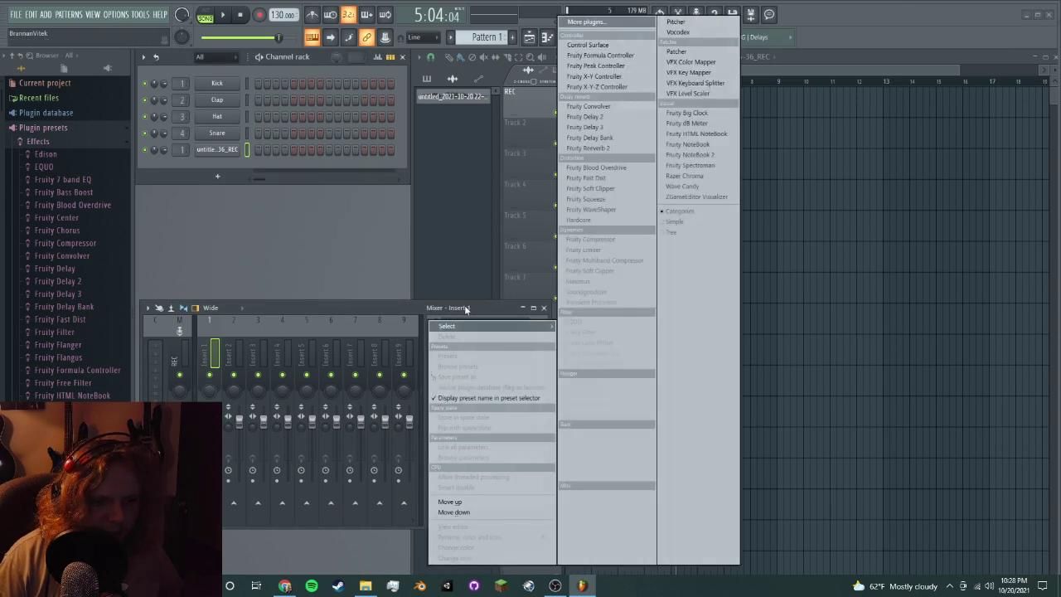
left_click(448, 325)
left_click(434, 369)
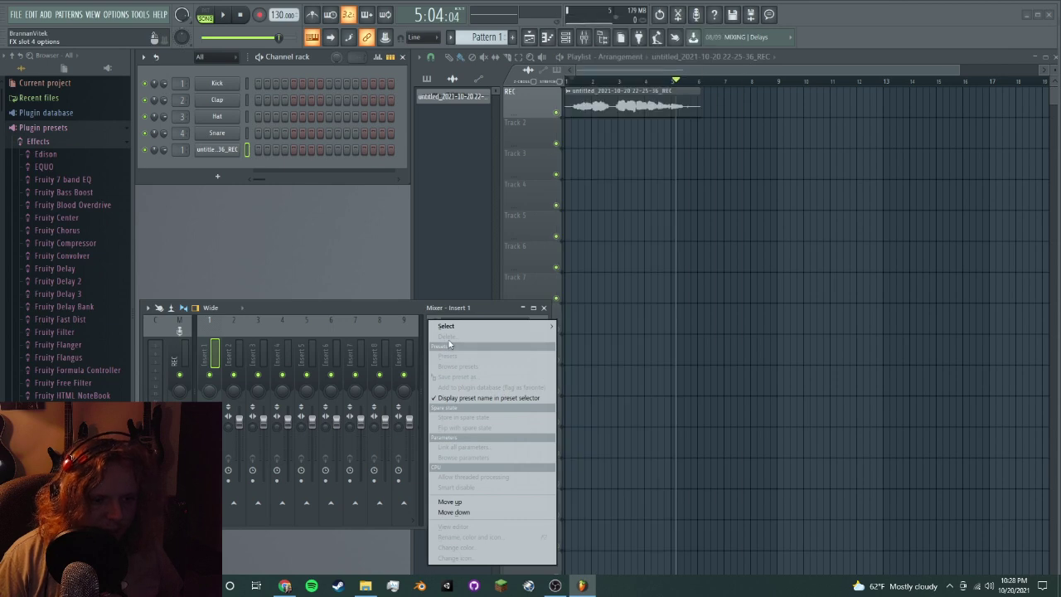
left_click(448, 326)
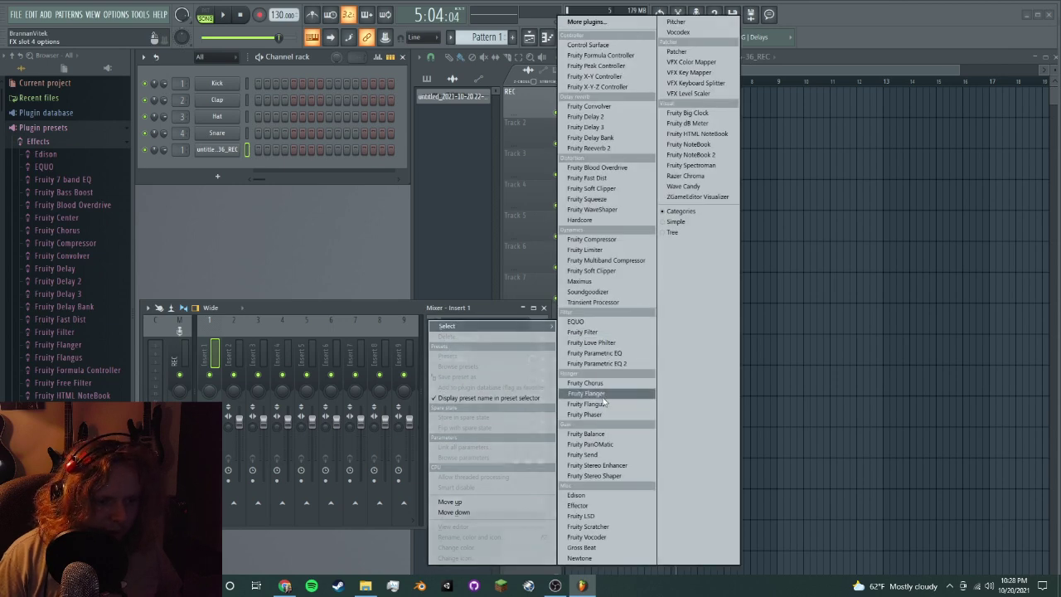
left_click(605, 393)
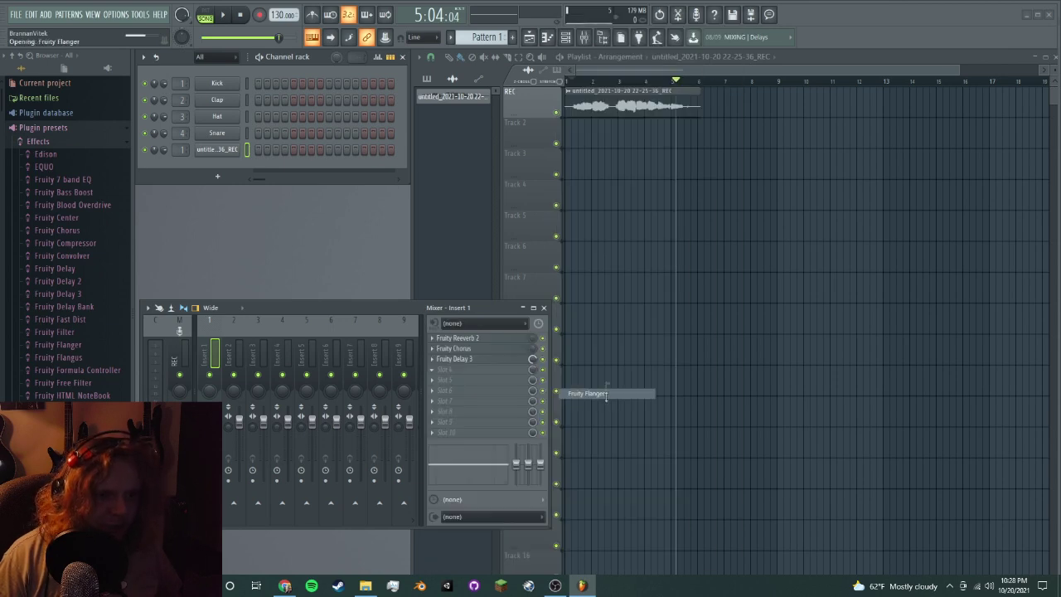
left_click_drag(301, 206, 345, 204)
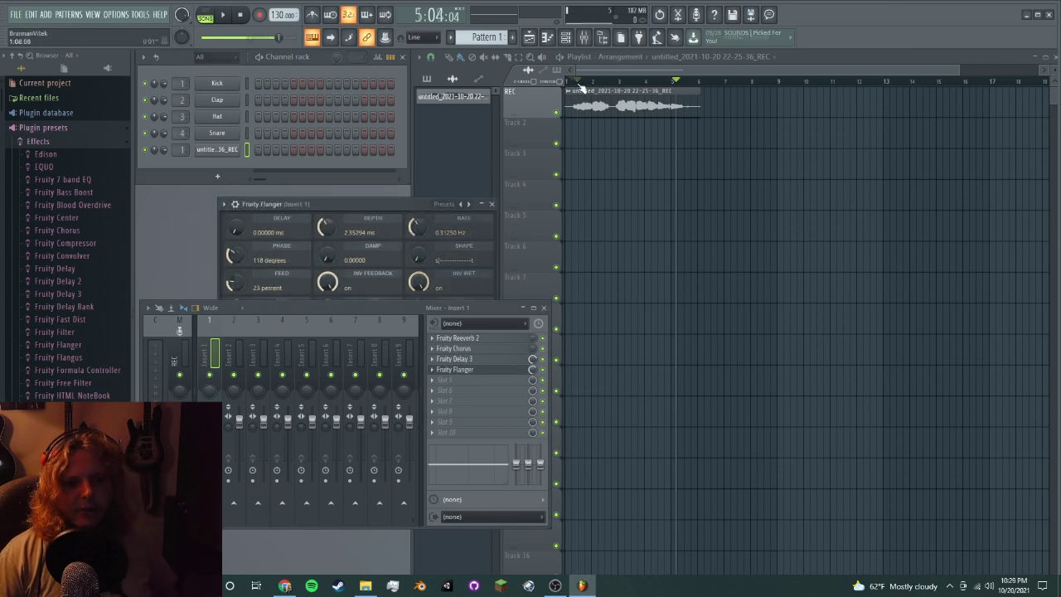
- Play the vocal through the reverb, chorus, delay and flanger chain from the start, then pause
left_click(576, 83)
left_click(574, 83)
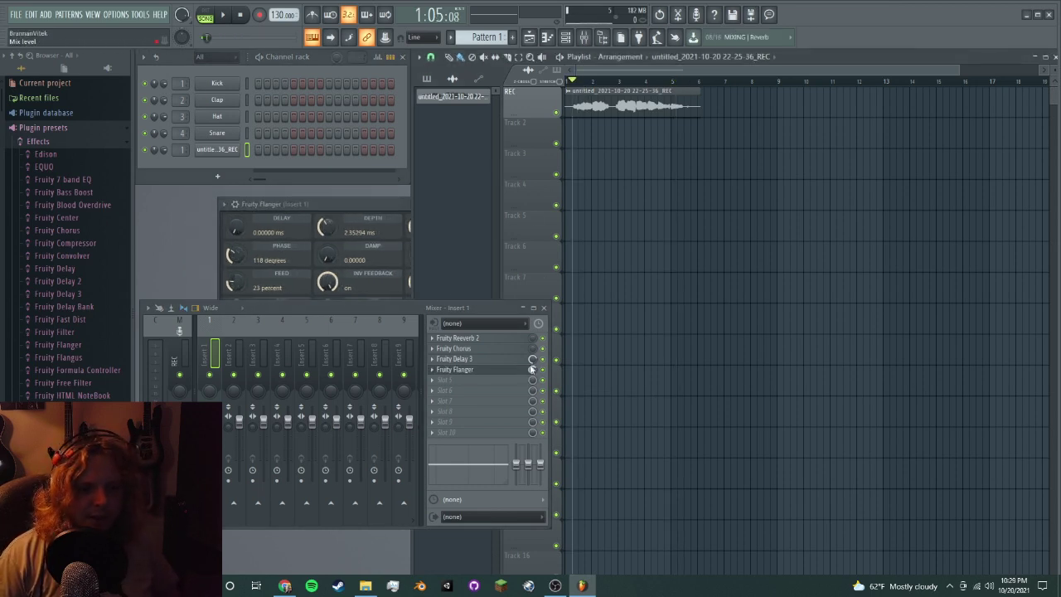
left_click(232, 18)
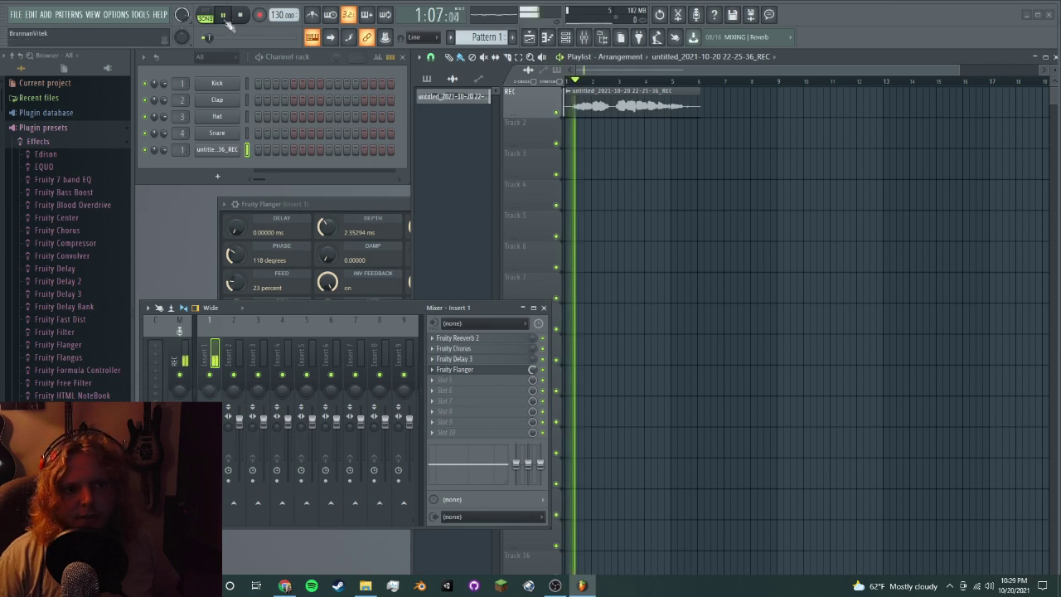
left_click_drag(326, 204, 319, 193)
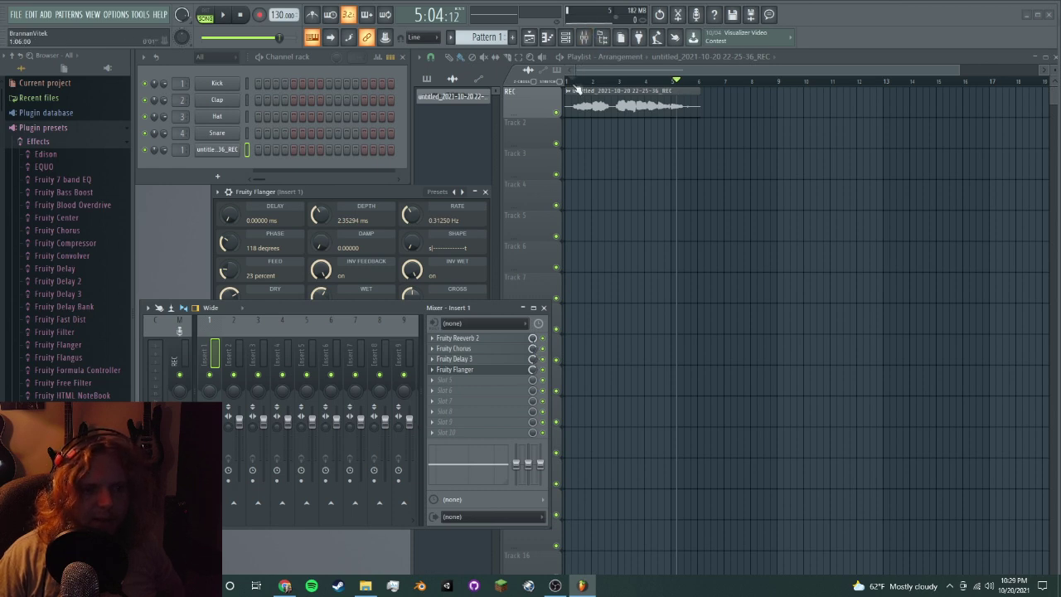
left_click(576, 83)
left_click(222, 15)
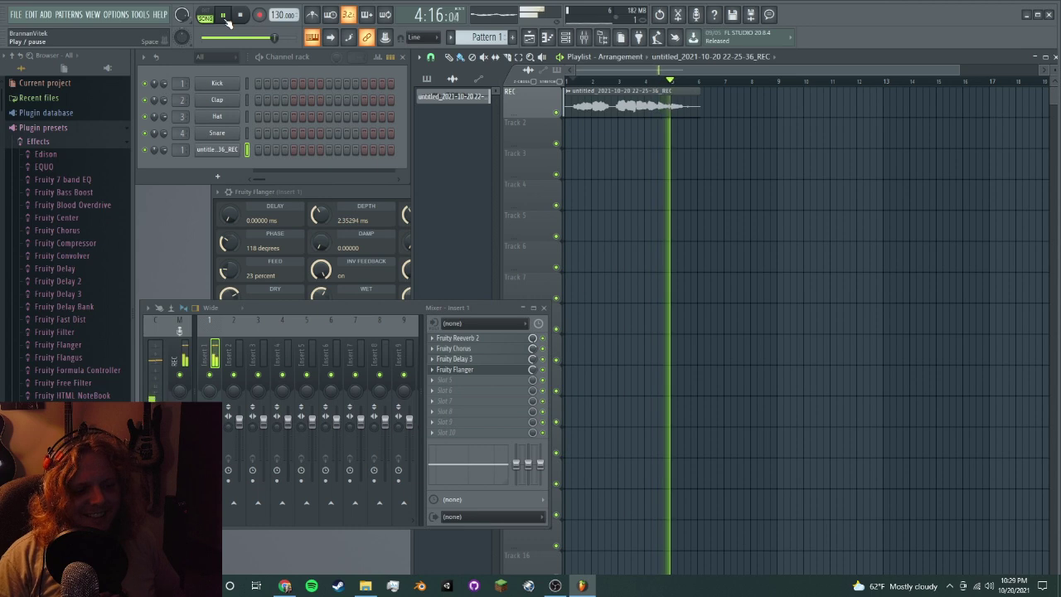
left_click(223, 16)
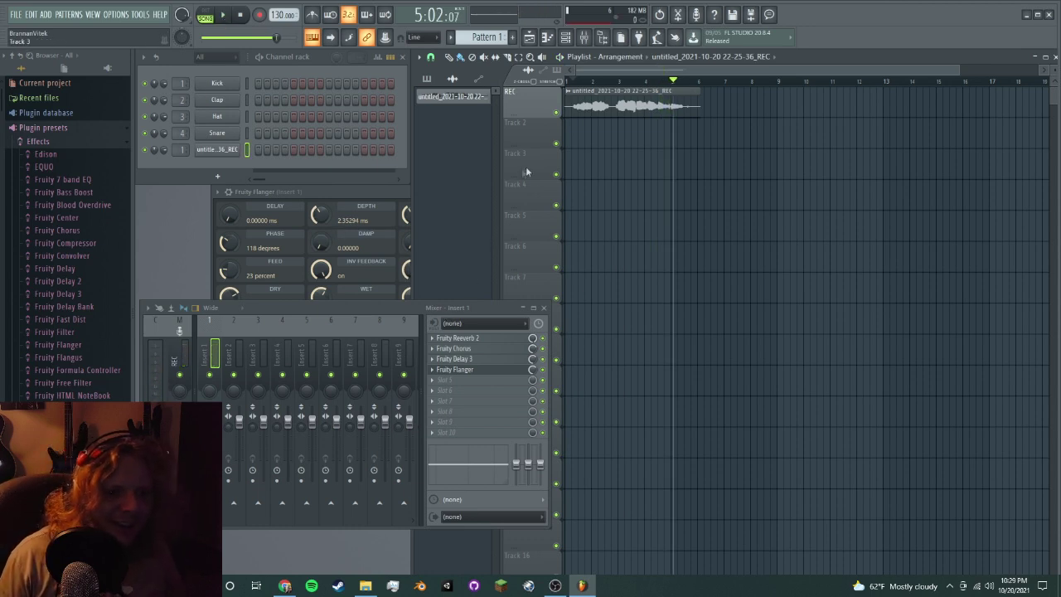
- Open the recorded vocal channel's sampler settings from the Channel rack
left_click_drag(348, 191, 285, 185)
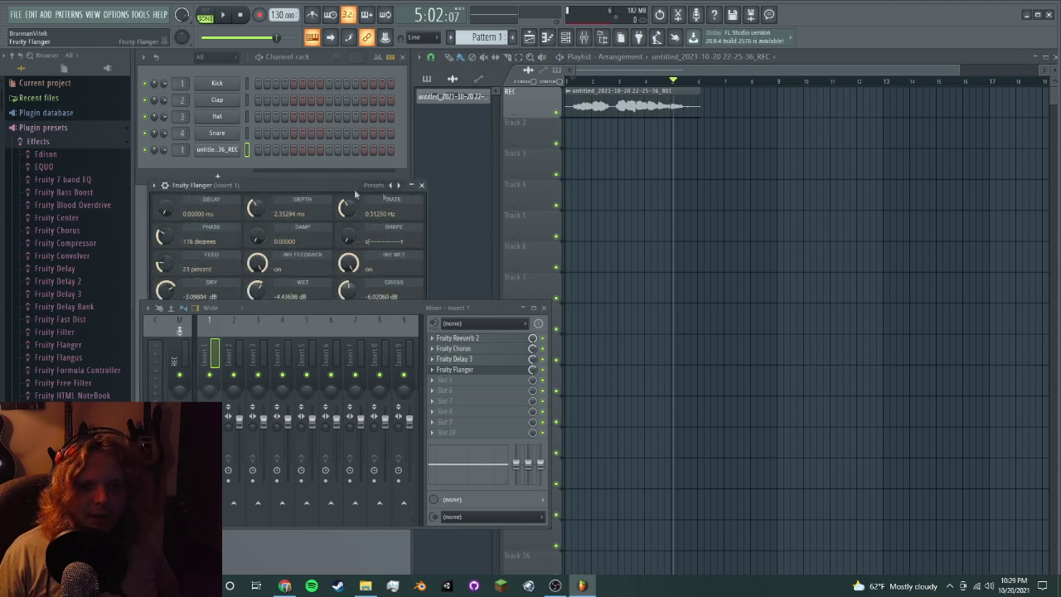
left_click_drag(435, 309, 435, 333)
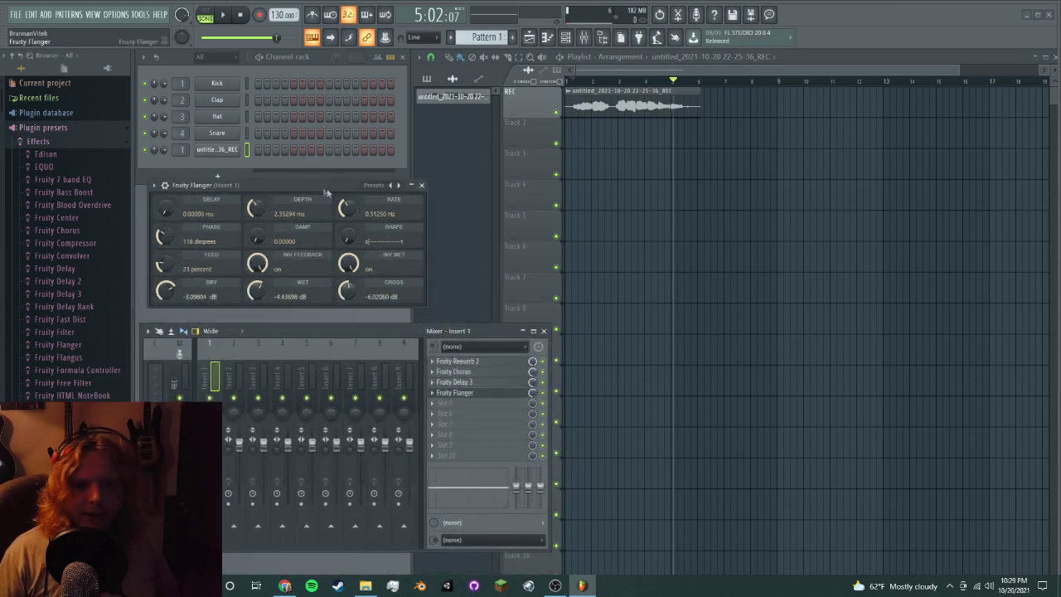
left_click_drag(313, 186, 313, 193)
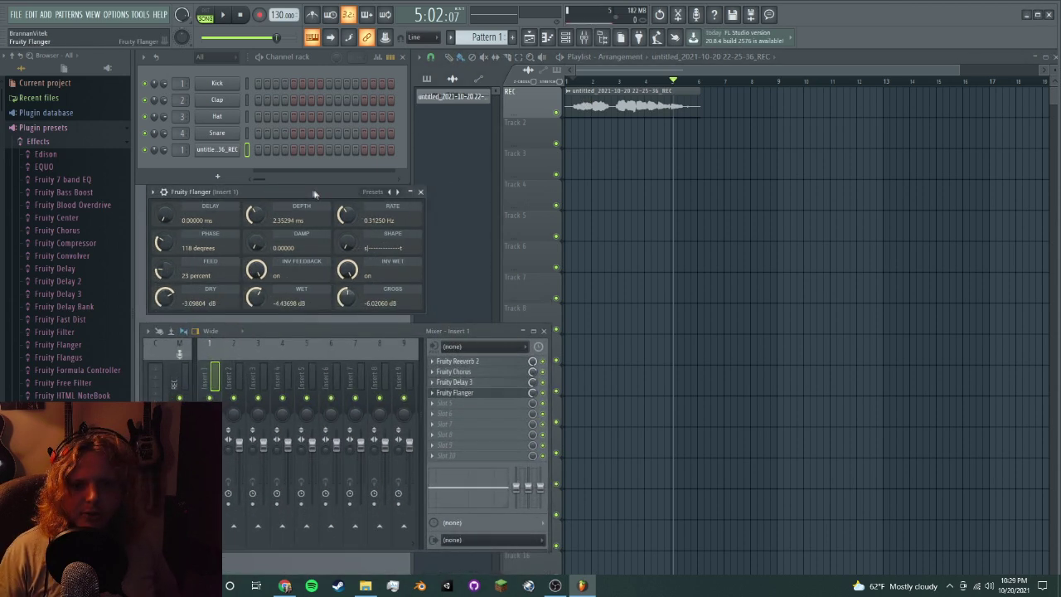
left_click(217, 149)
left_click_drag(334, 131, 352, 141)
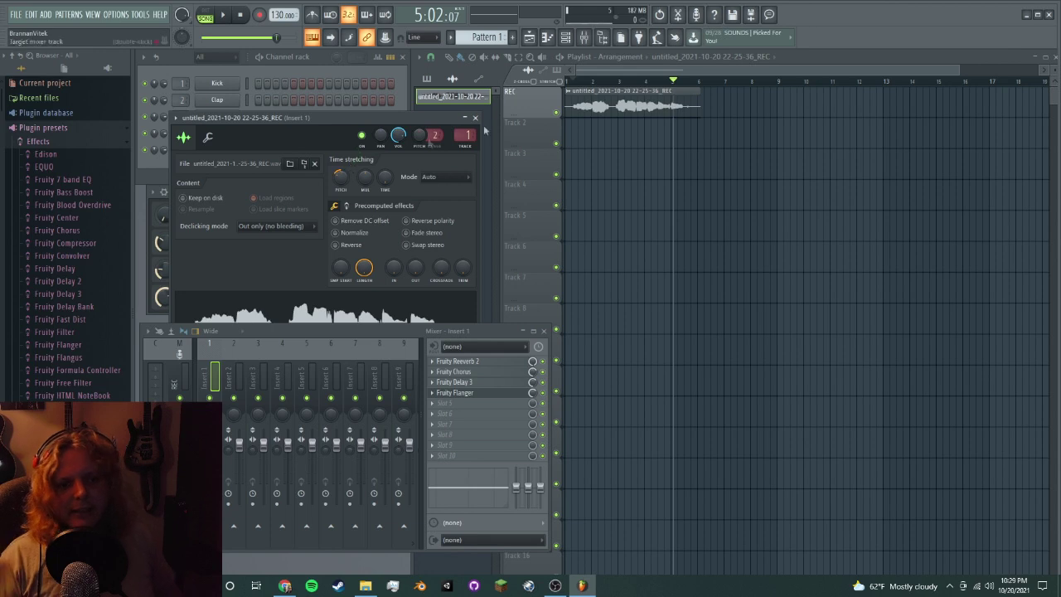
- Play the vocal clip from the start, stop it, and move the sampler window right
left_click(572, 83)
left_click(229, 20)
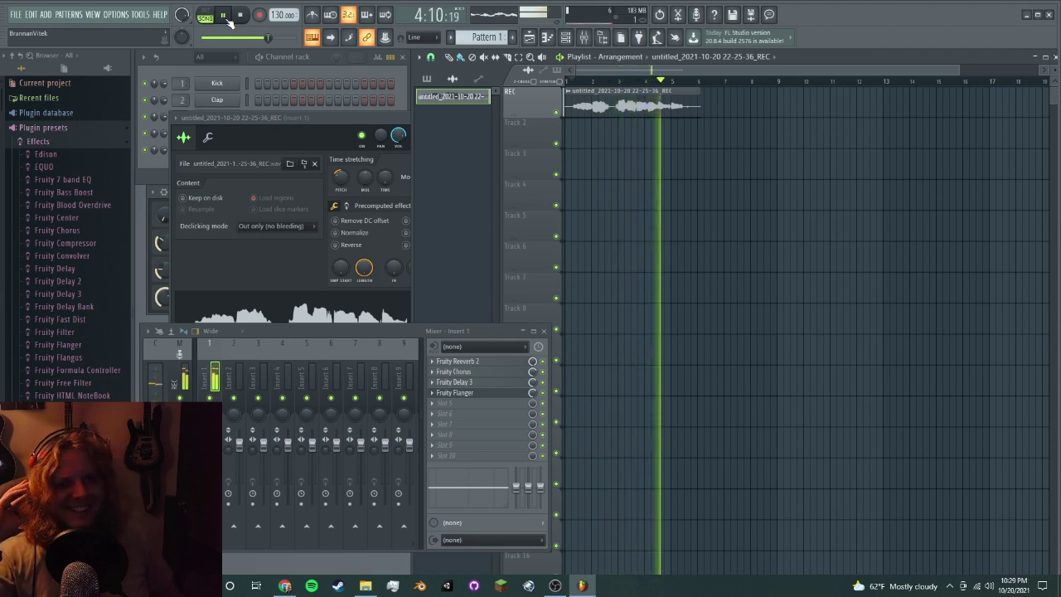
left_click(224, 16)
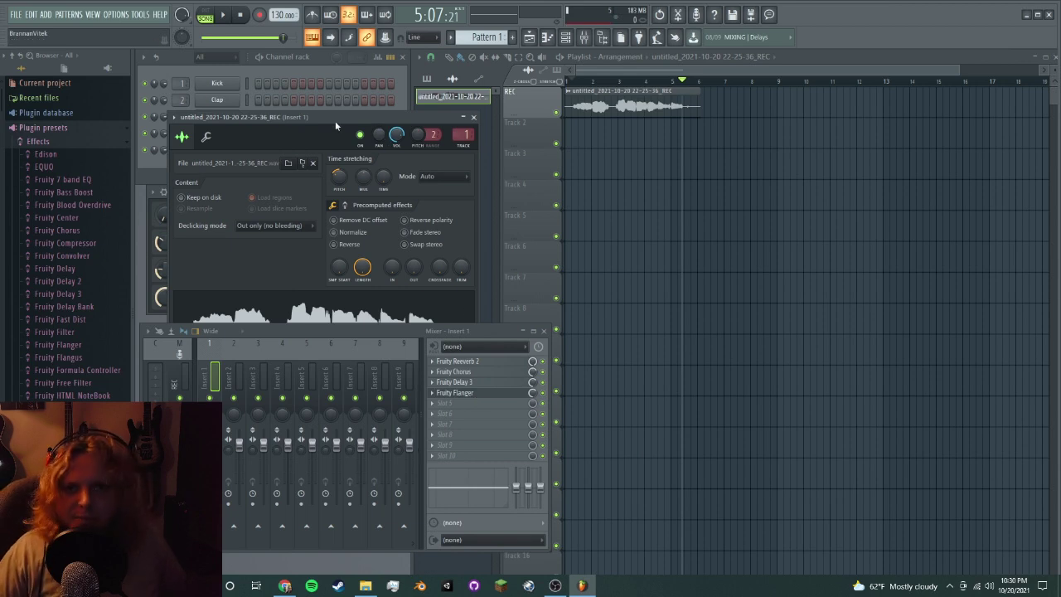
left_click_drag(335, 120, 792, 146)
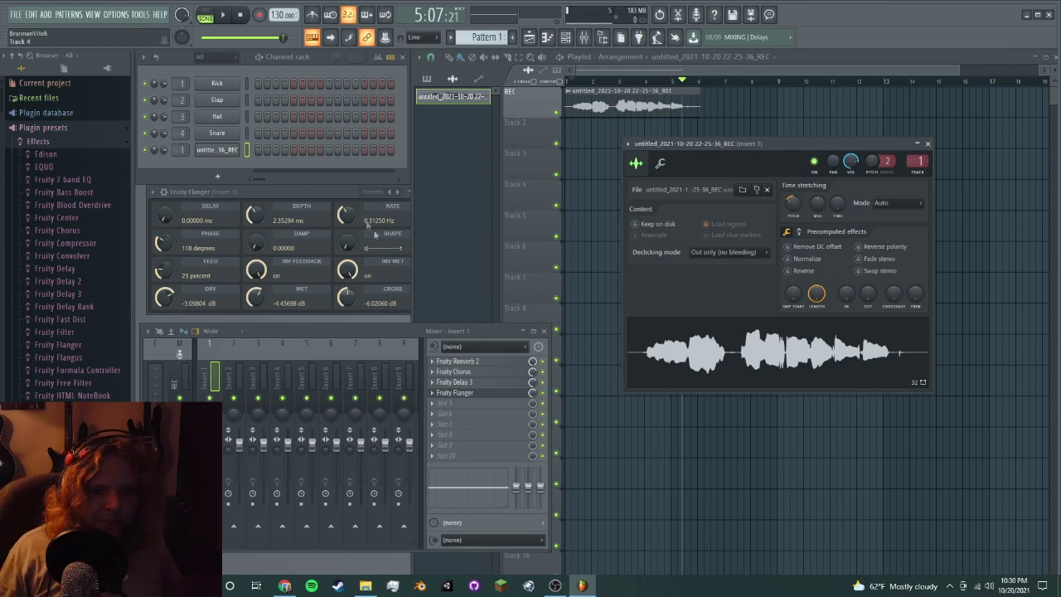
- Close the Flanger and sampler windows and delete Reeverb 2 and Chorus from Insert 1
left_click(407, 191)
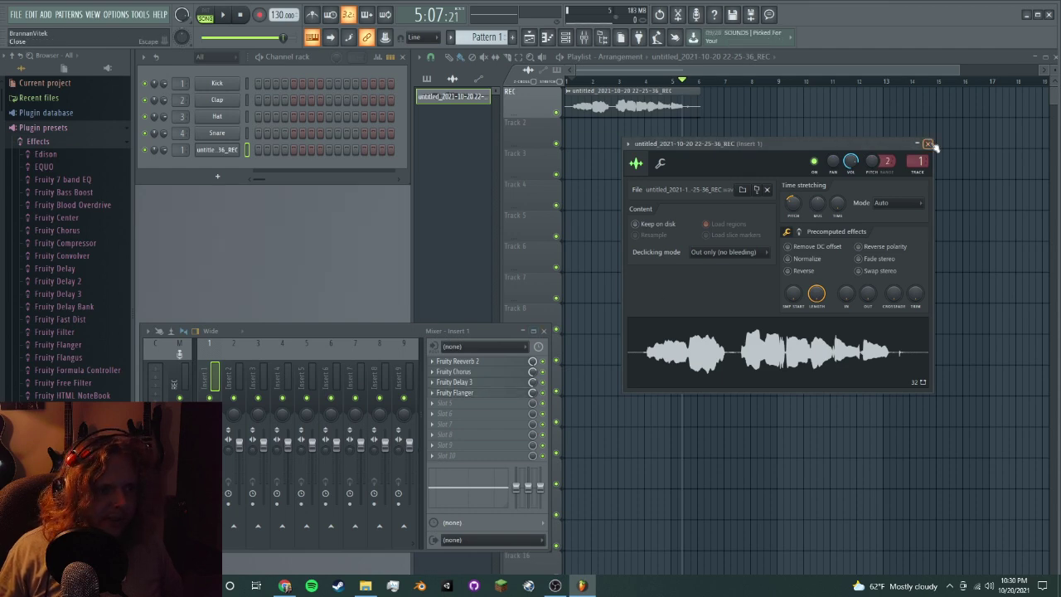
left_click(928, 144)
right_click(443, 367)
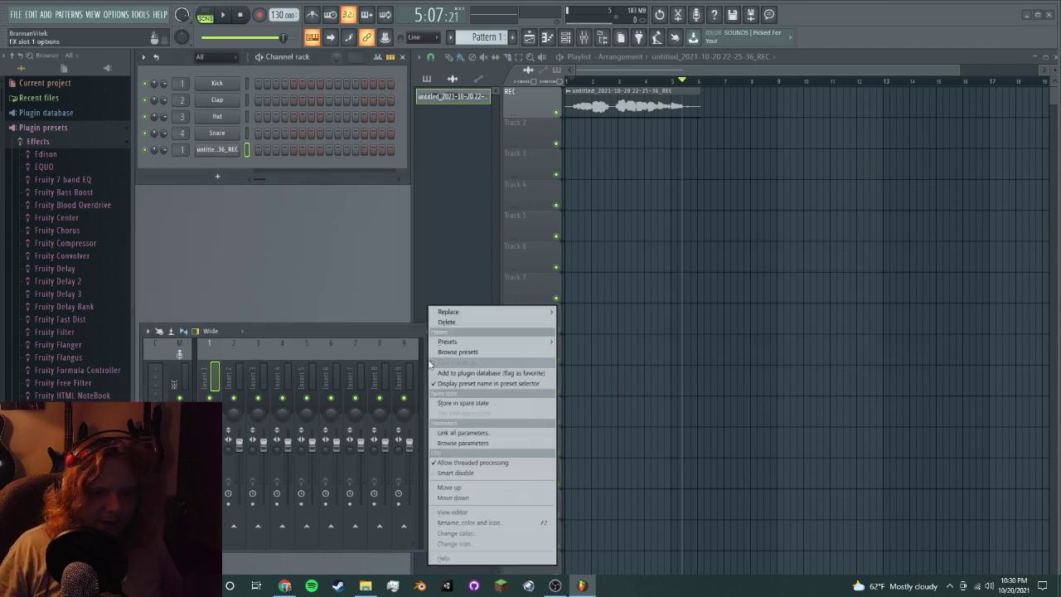
left_click(452, 317)
left_click(584, 329)
right_click(451, 371)
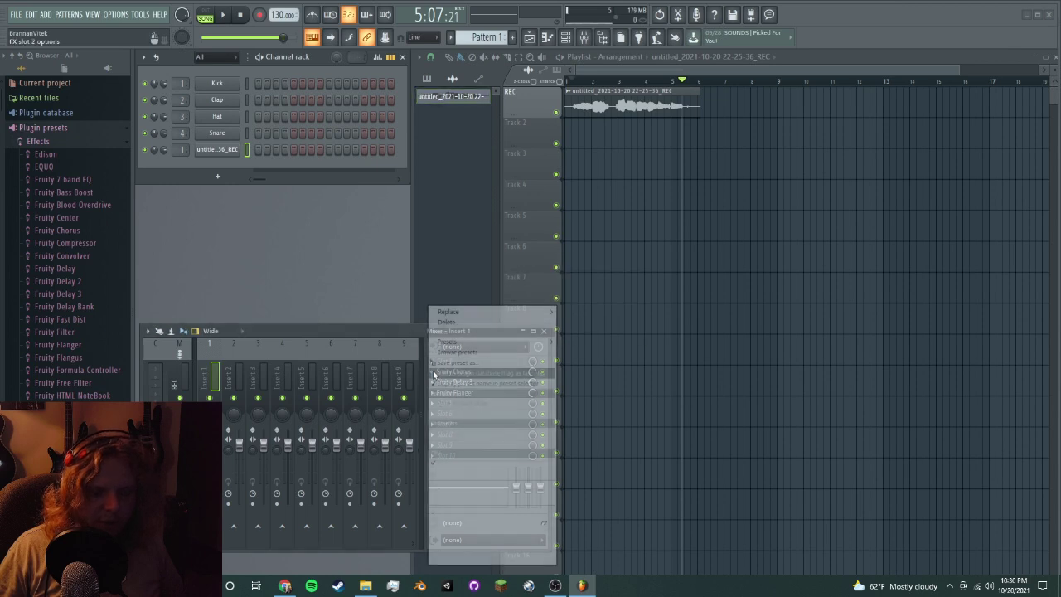
left_click(464, 322)
left_click(584, 328)
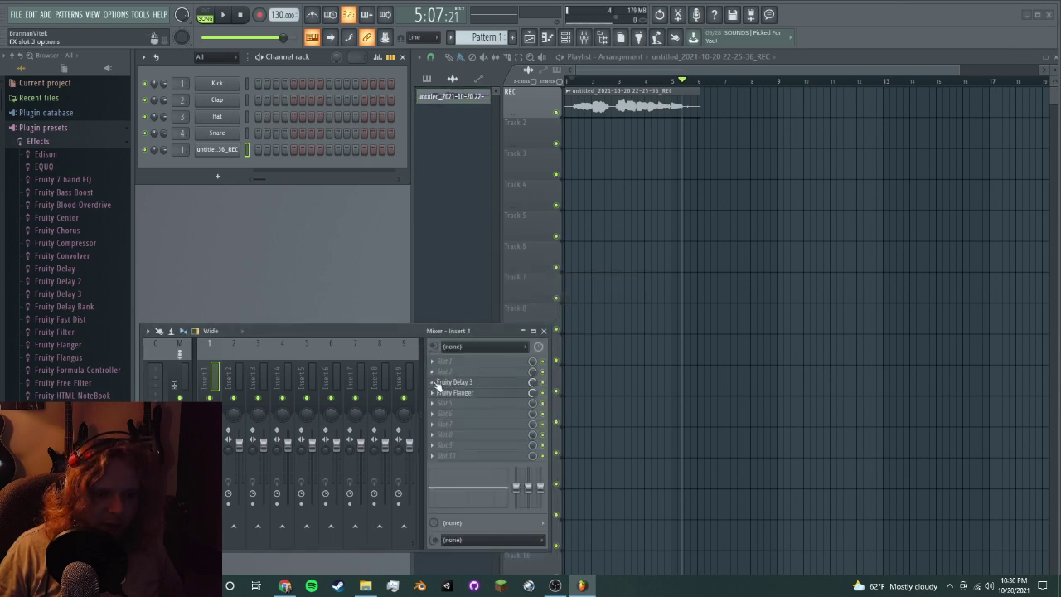
- Delete Fruity Delay 3 and Fruity Flanger from Insert 1
right_click(436, 383)
left_click(466, 326)
left_click(583, 328)
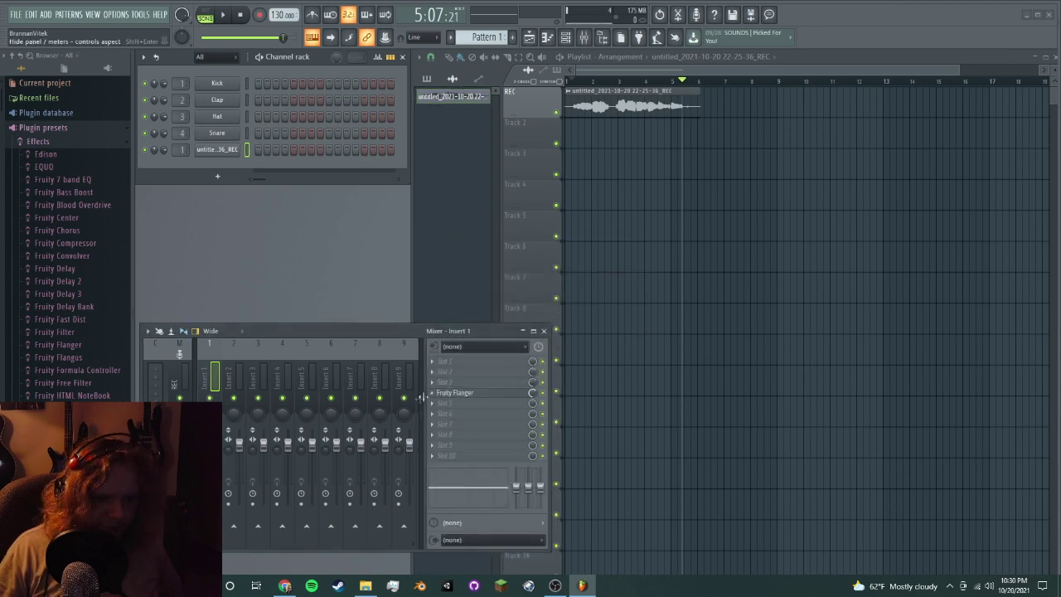
right_click(441, 386)
left_click(466, 321)
left_click(584, 328)
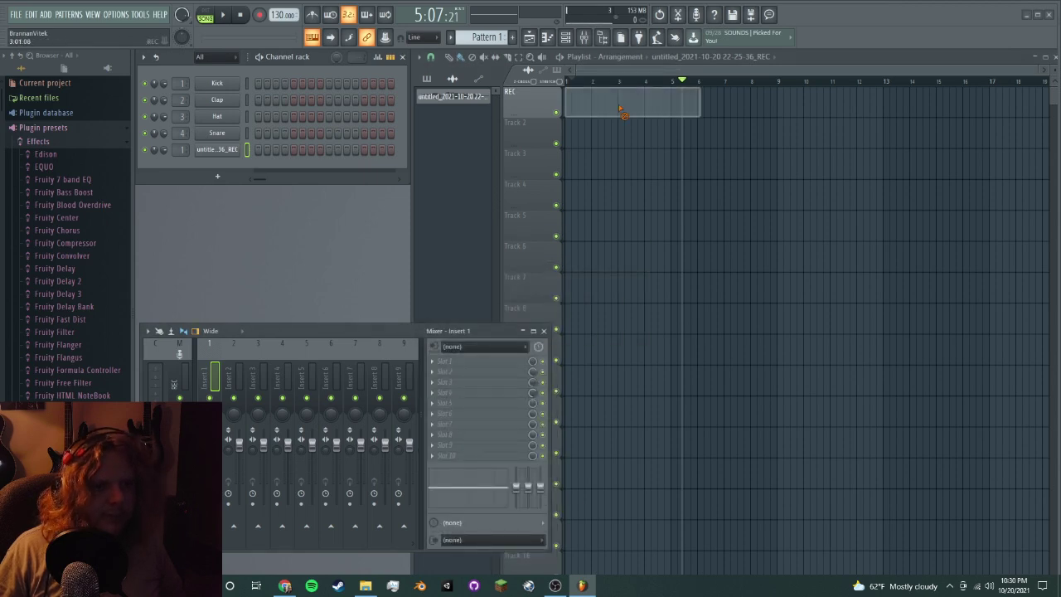
- Rewind to bar 1 and record a new vocal take on the REC track
left_click_drag(443, 329, 448, 285)
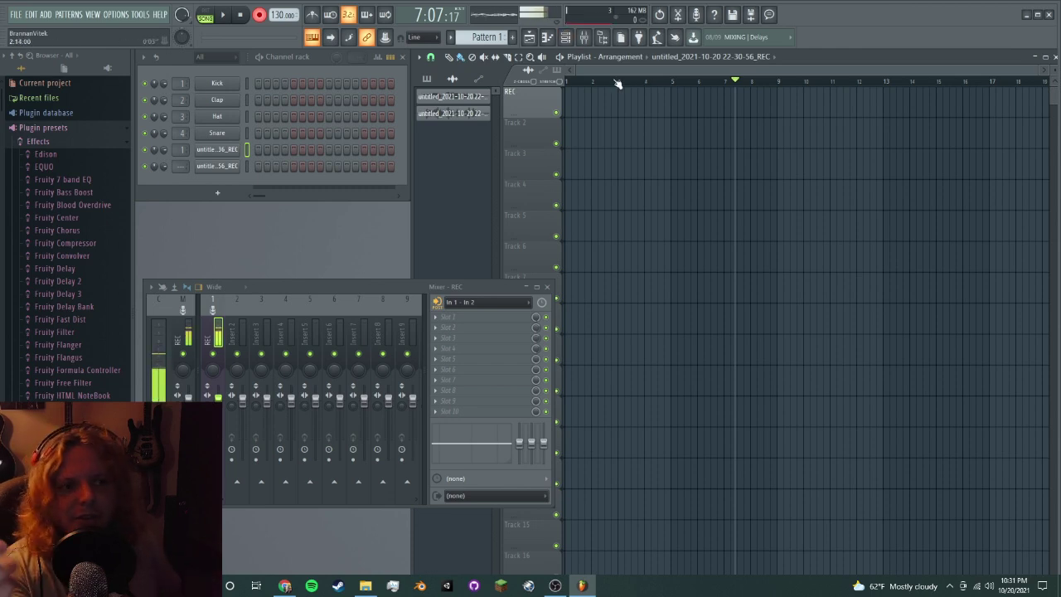
left_click(580, 81)
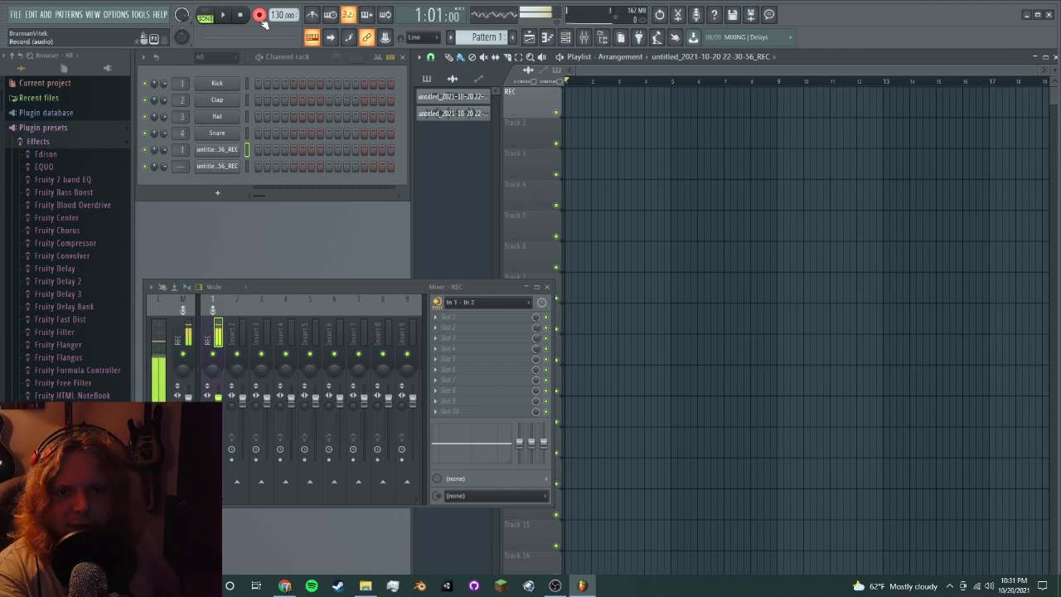
left_click(226, 17)
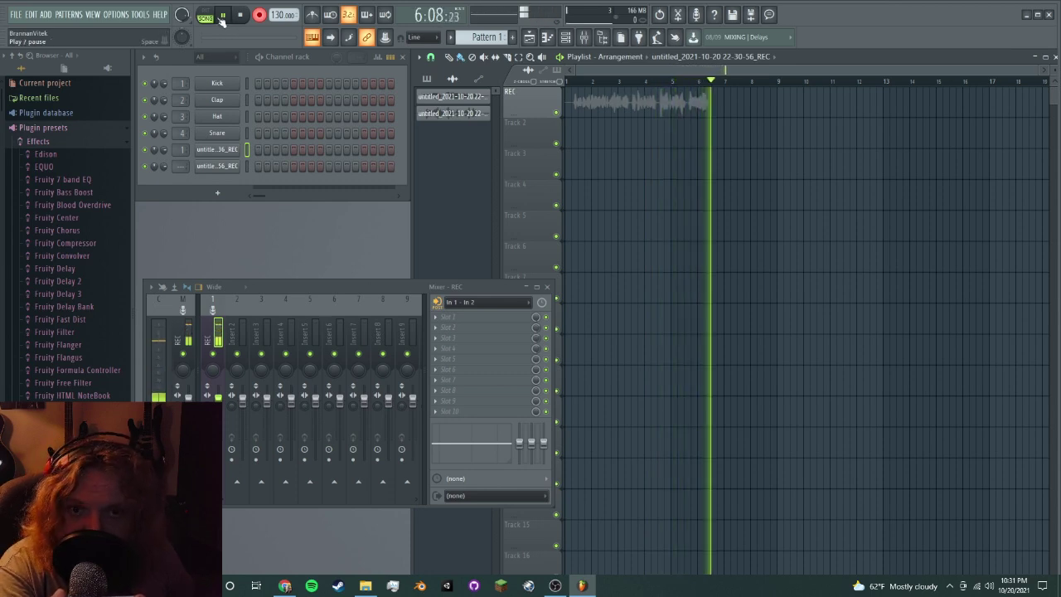
left_click(222, 18)
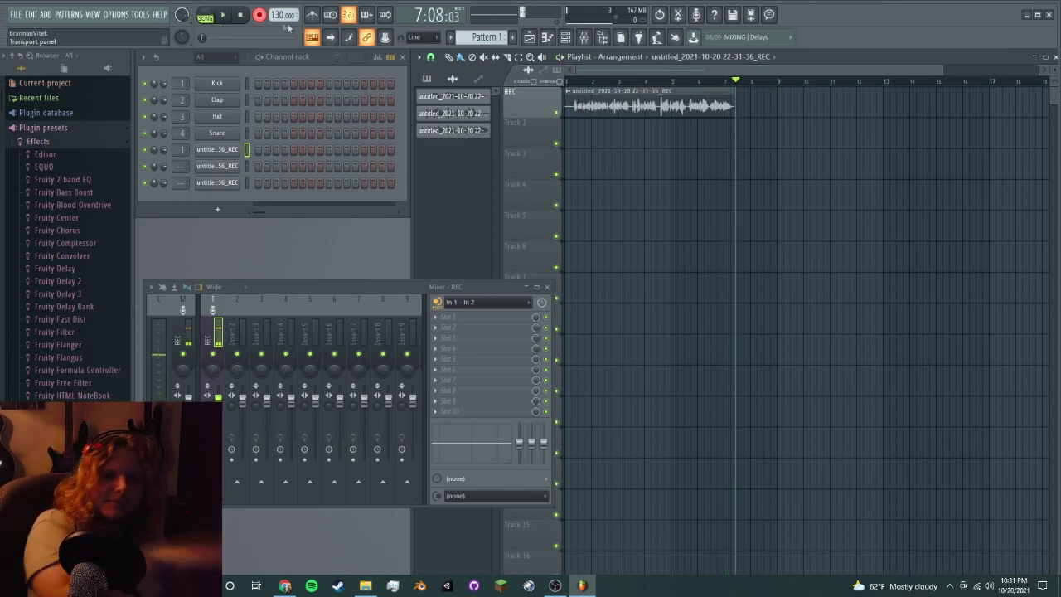
left_click(499, 308)
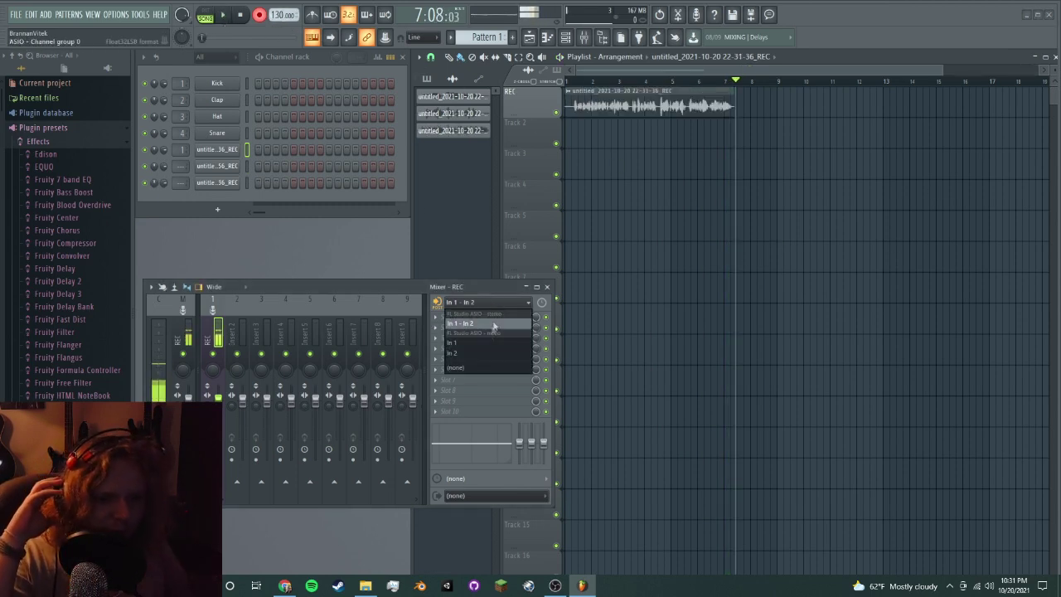
- Set the REC insert's audio input to (none) and play back the new vocal take
left_click(476, 364)
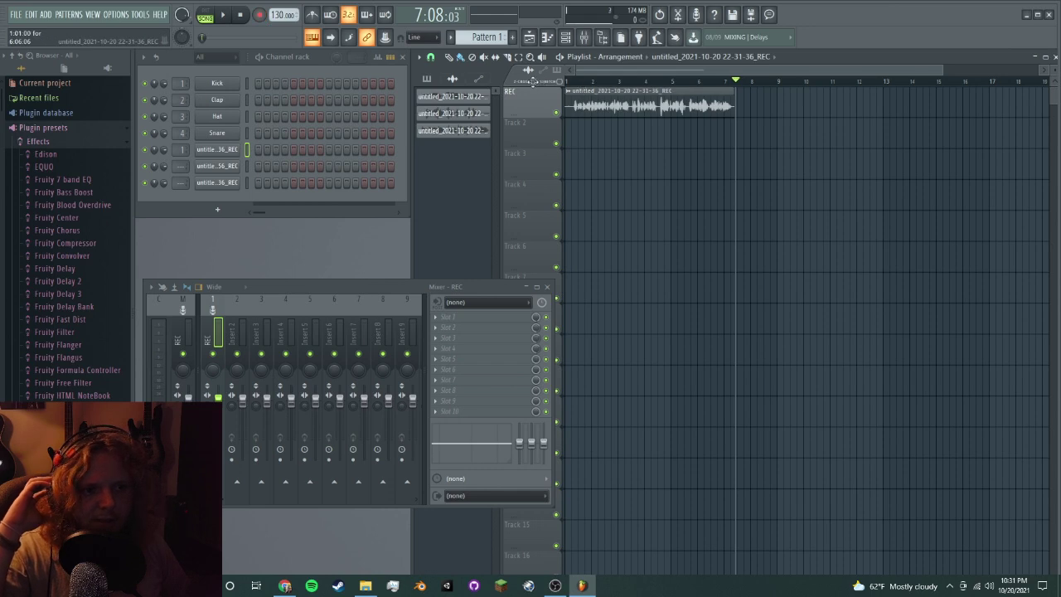
left_click(223, 15)
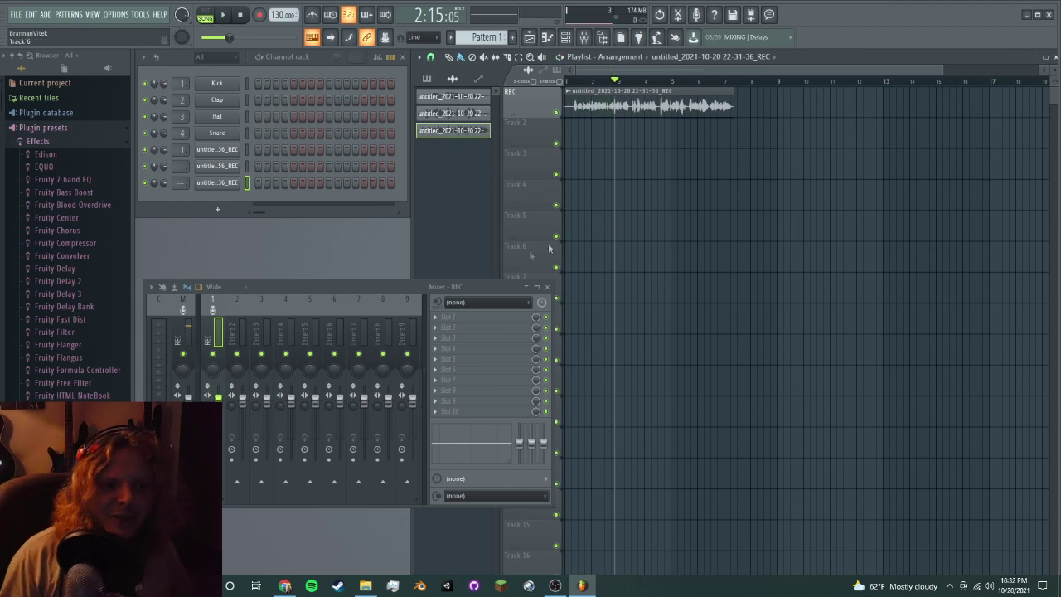
left_click(433, 324)
- Load Fruity Reeverb 2 into the REC track's first slot and briefly play the take
left_click(631, 154)
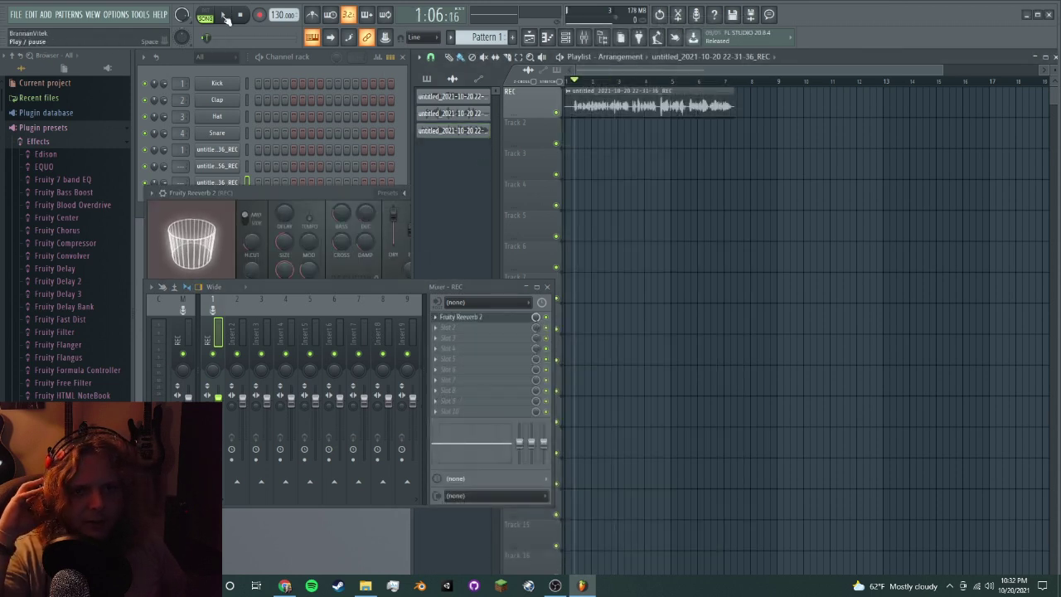
key("space")
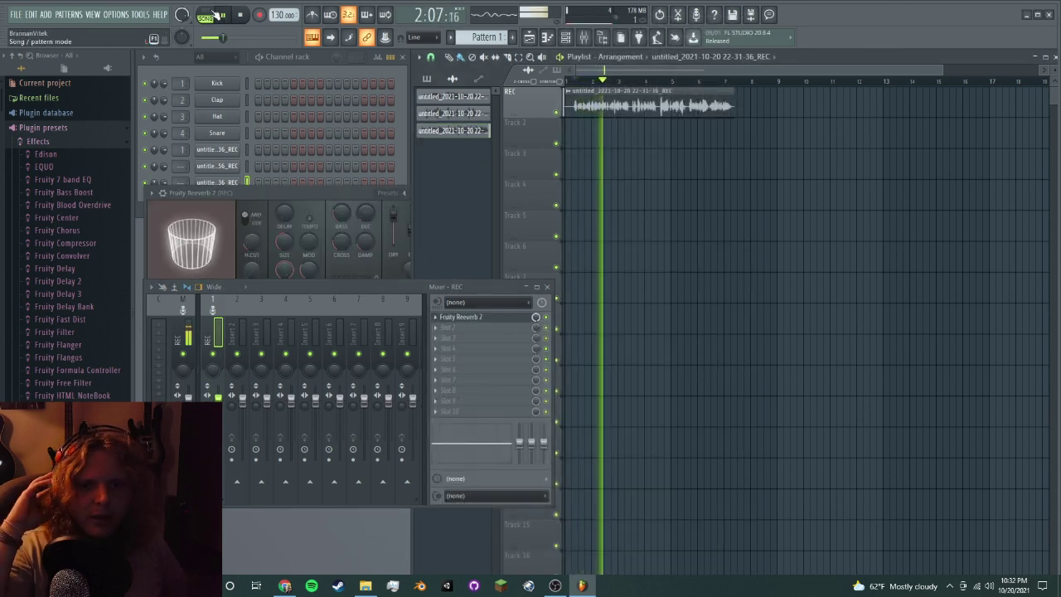
key("space")
- Rearrange the reverb and mixer windows and replay the take from near the start
left_click_drag(208, 192, 357, 226)
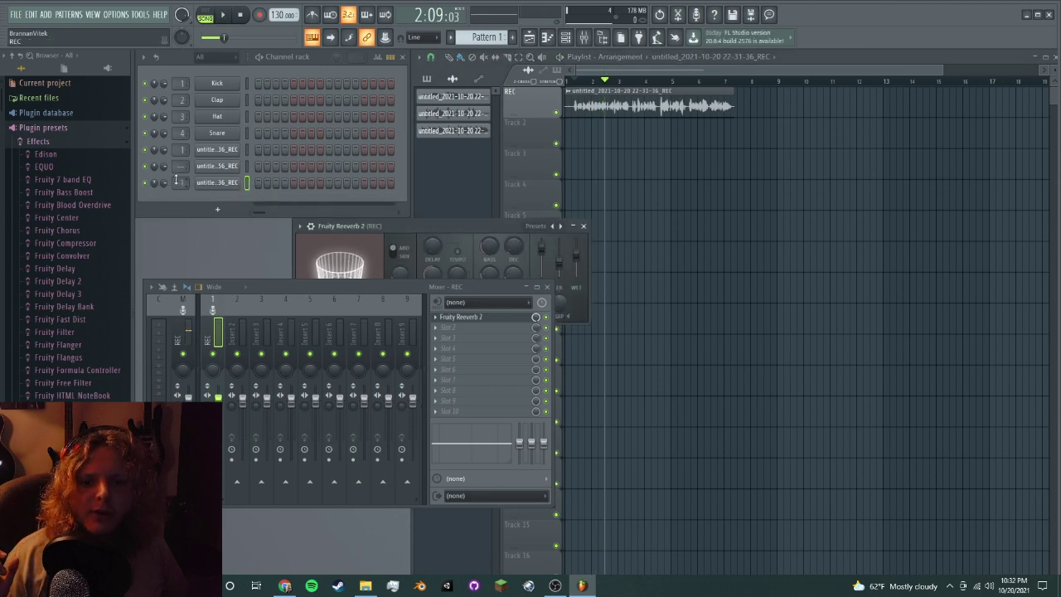
left_click(579, 85)
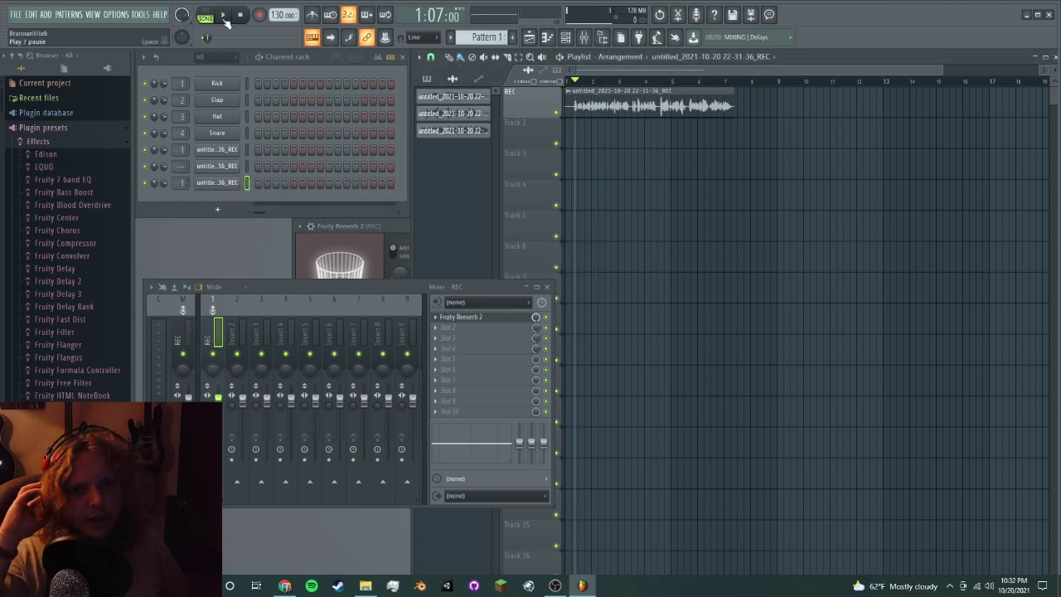
left_click(223, 16)
left_click_drag(489, 286, 480, 247)
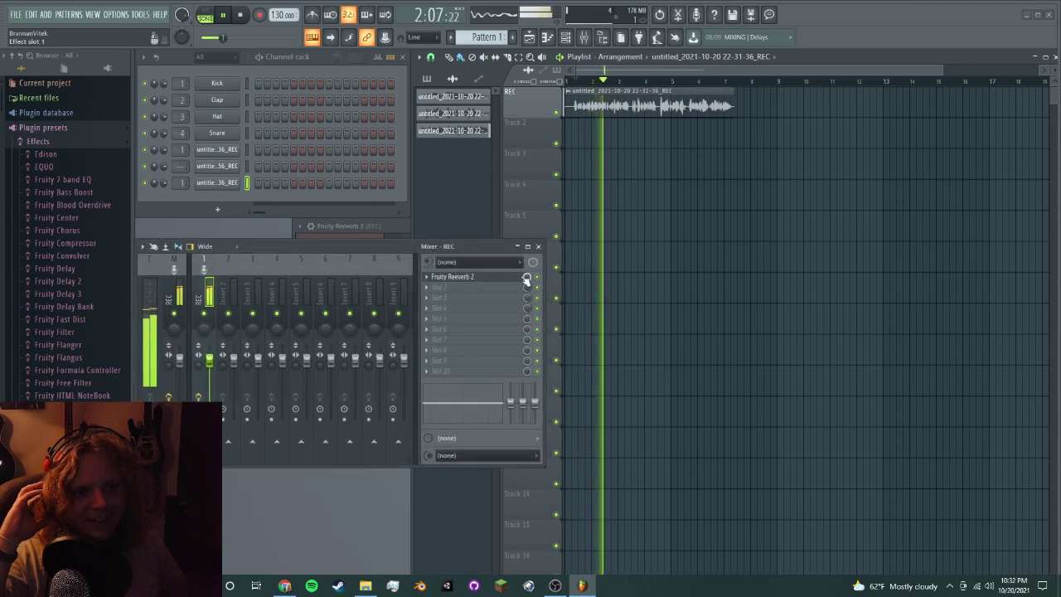
key("space")
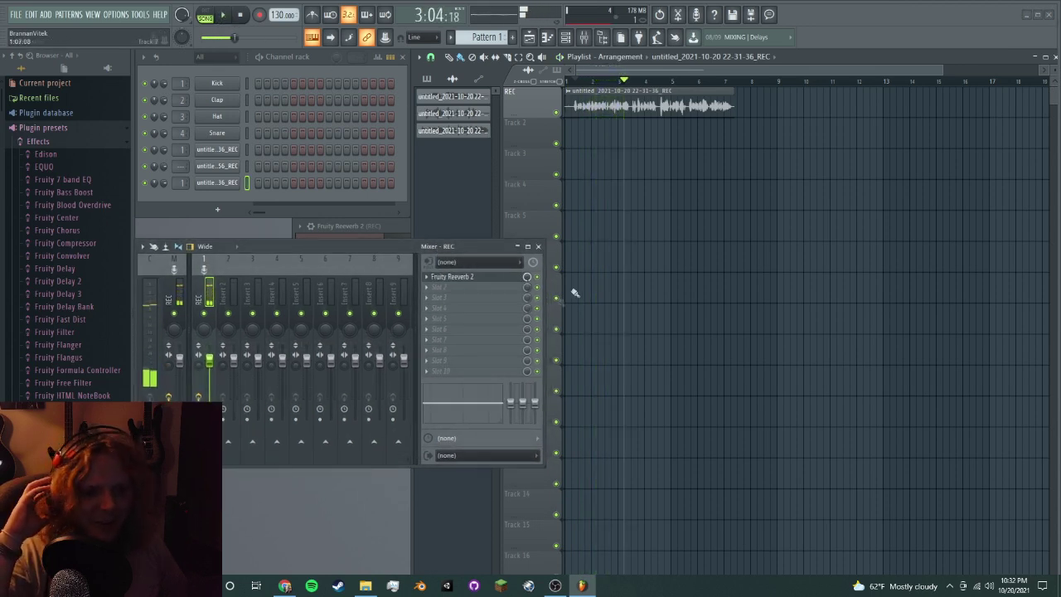
- Bring up the new vocal take's sample settings, leaving the second effect slot empty
left_click(429, 290)
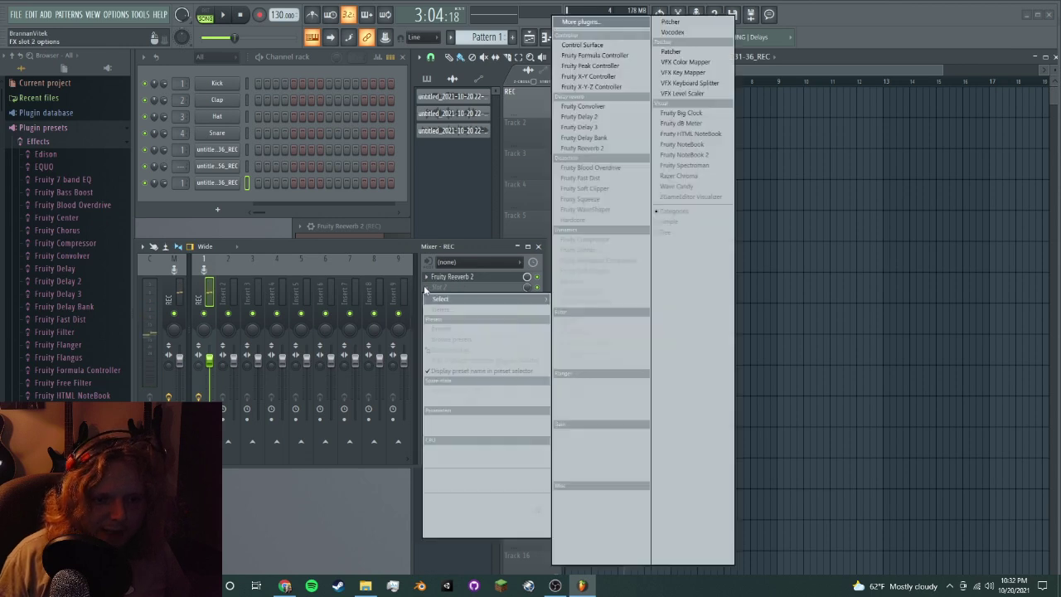
left_click(487, 177)
right_click(219, 182)
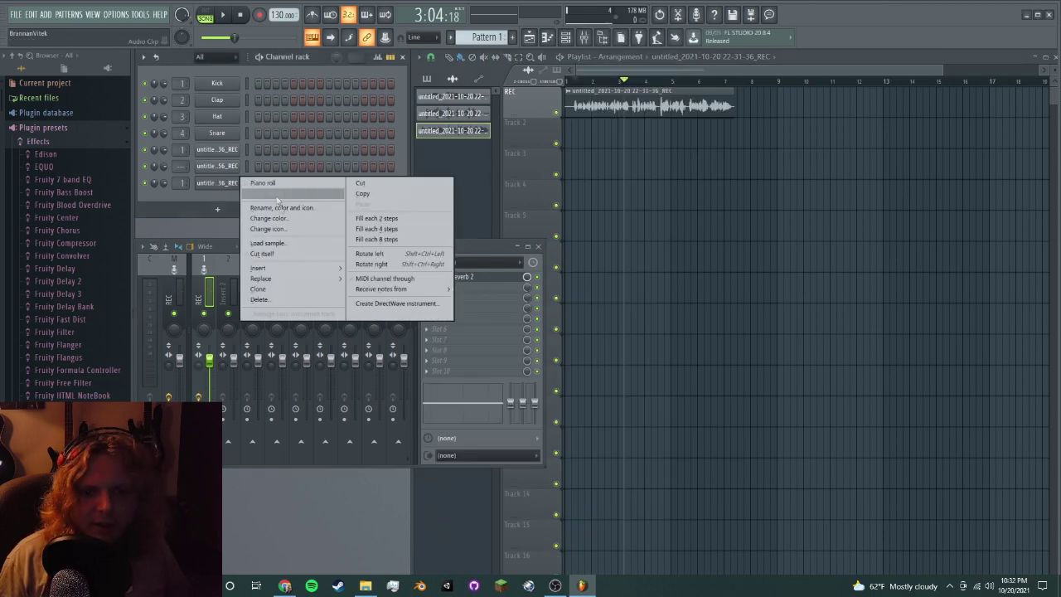
left_click(221, 188)
left_click(222, 188)
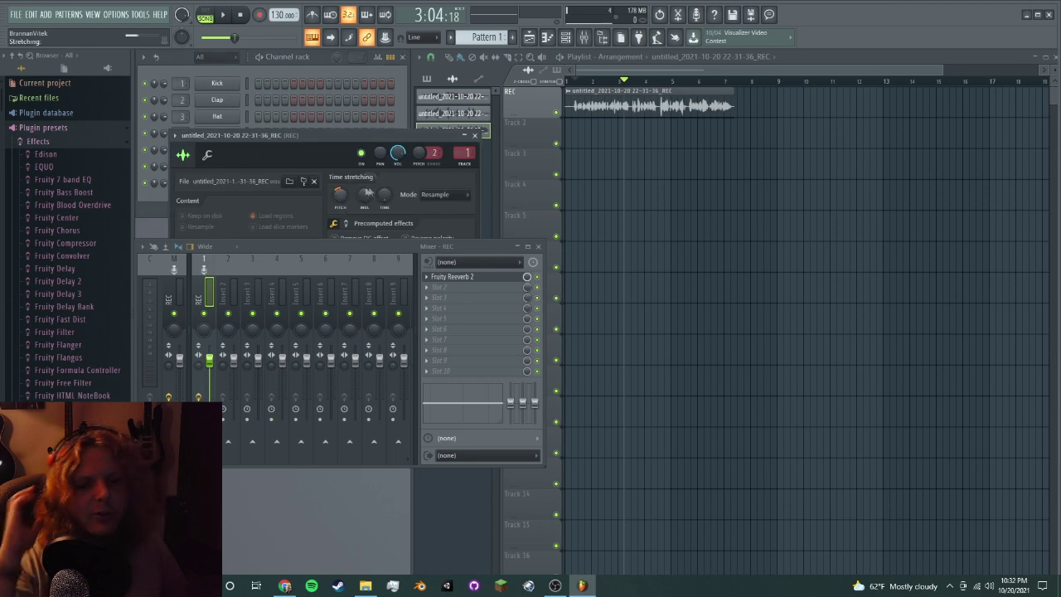
- Replay the reverb-processed take from near the start with the sample settings above the mixer
left_click(572, 83)
key("space")
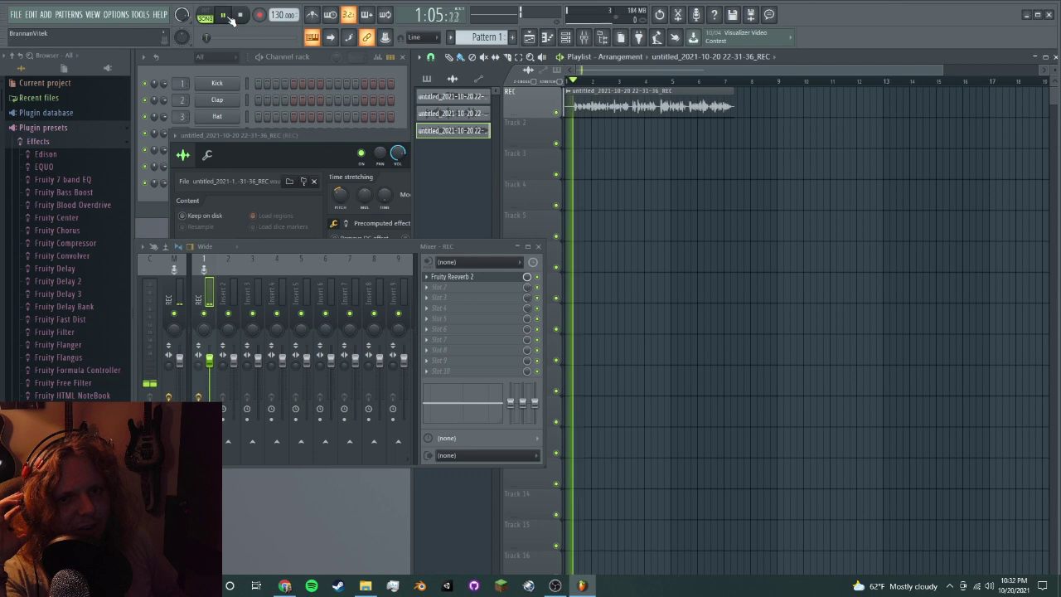
left_click_drag(349, 136, 337, 69)
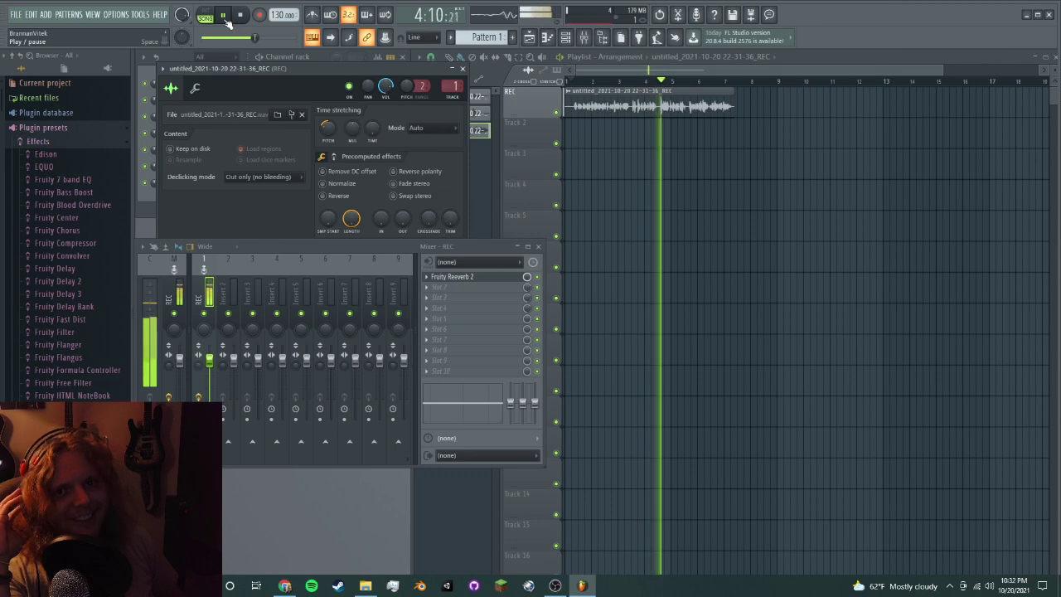
- Add Fruity Delay 3 to the REC track's second slot, after Fruity Reeverb 2
left_click(226, 15)
left_click_drag(475, 245, 485, 218)
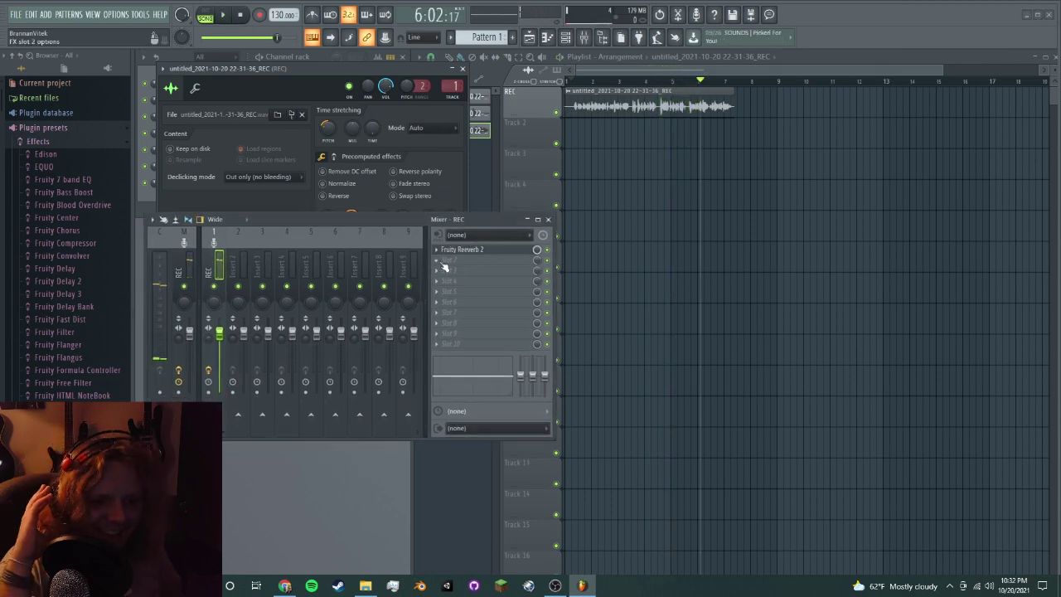
left_click(452, 260)
left_click(619, 127)
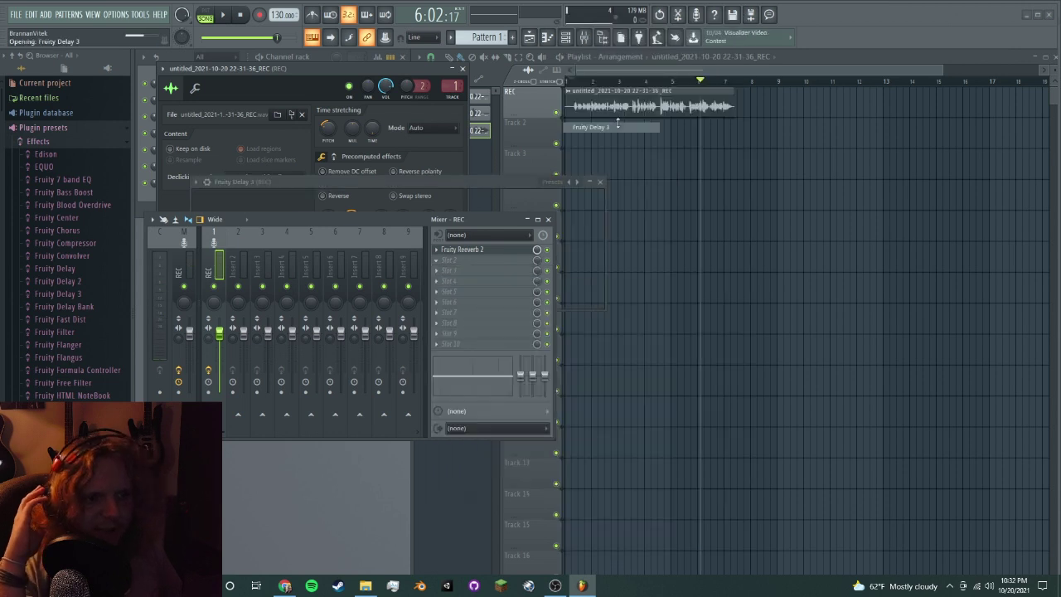
left_click_drag(514, 184, 550, 193)
left_click_drag(500, 223, 525, 340)
left_click_drag(491, 190, 466, 191)
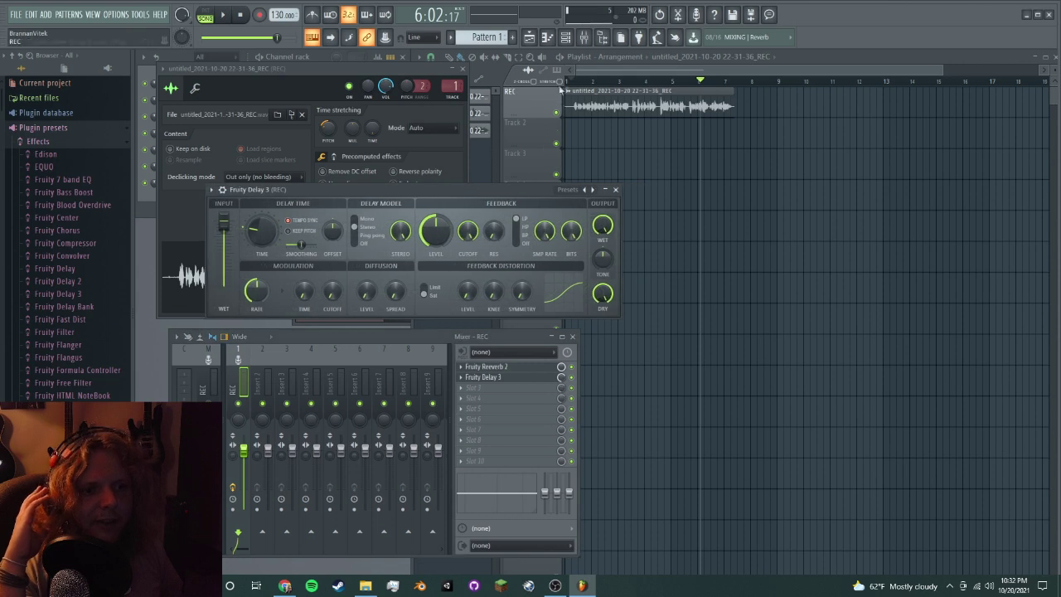
left_click(578, 82)
left_click_drag(342, 189, 320, 187)
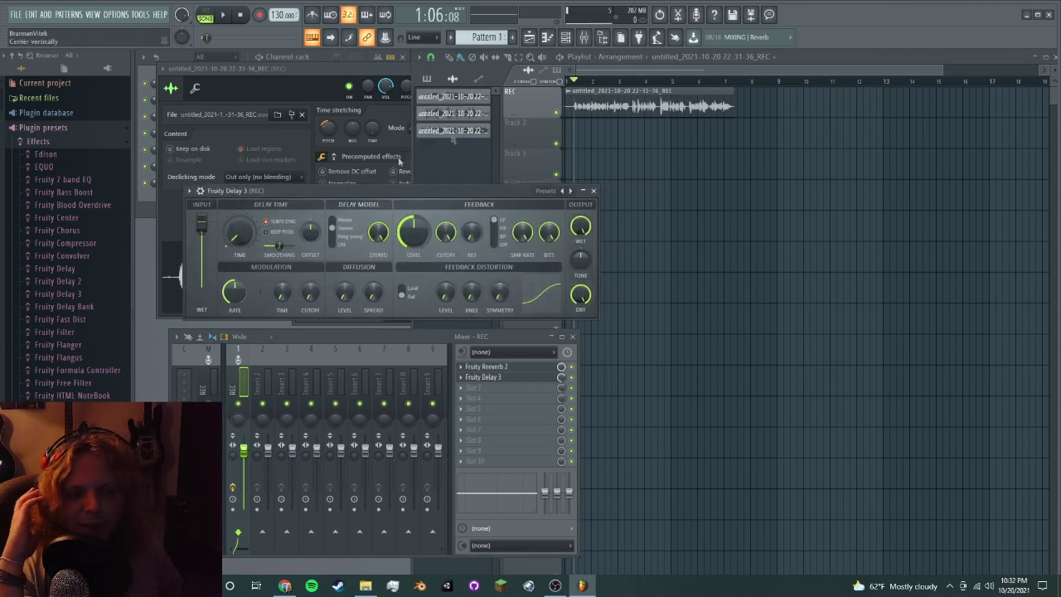
- Audition the vocal through the reverb–delay chain, replaying from near the beginning
left_click(223, 16)
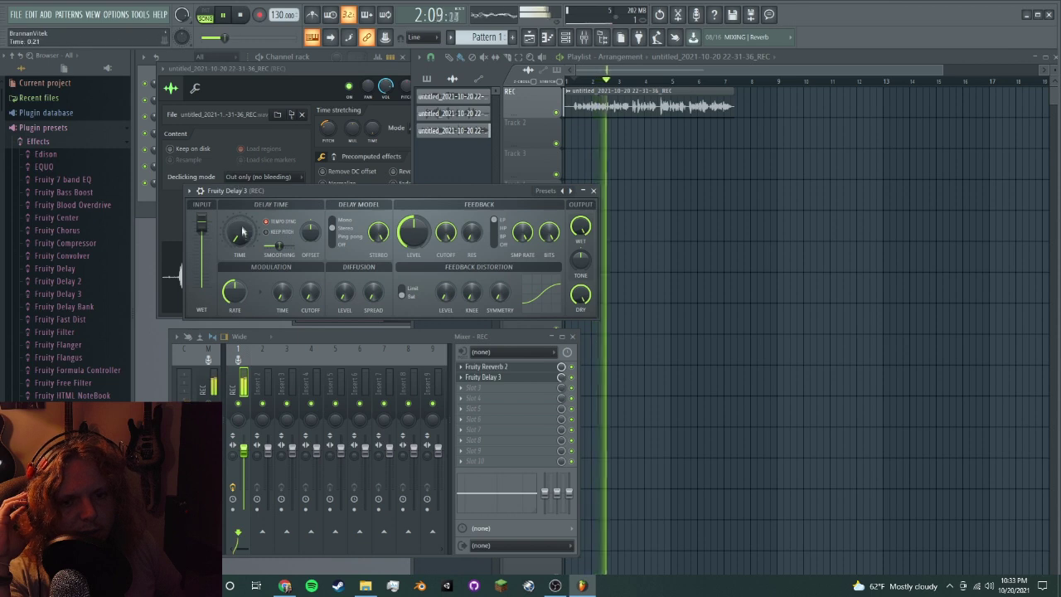
left_click(223, 17)
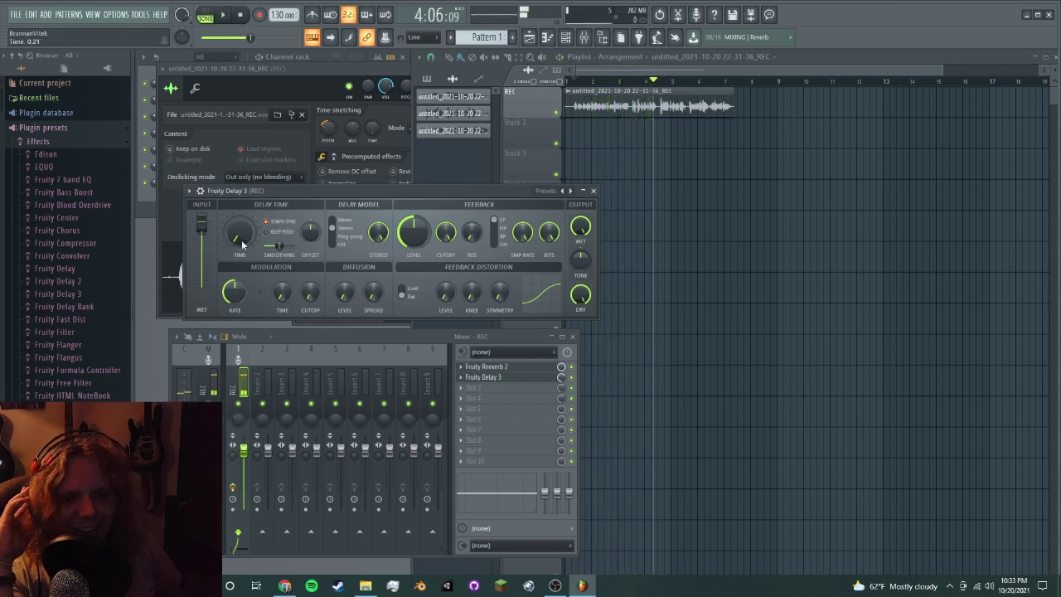
key("space")
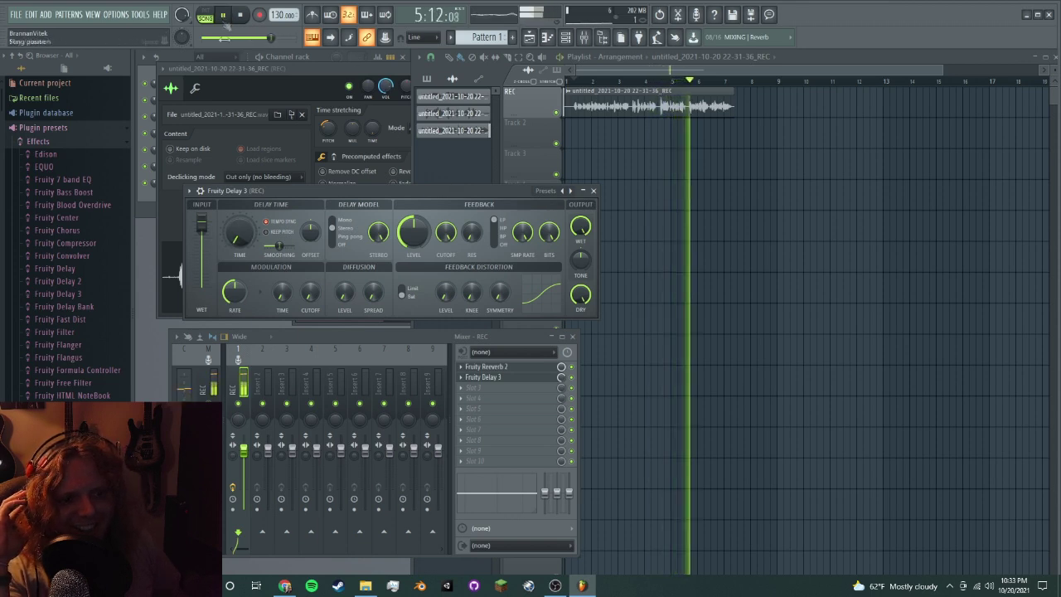
key("space")
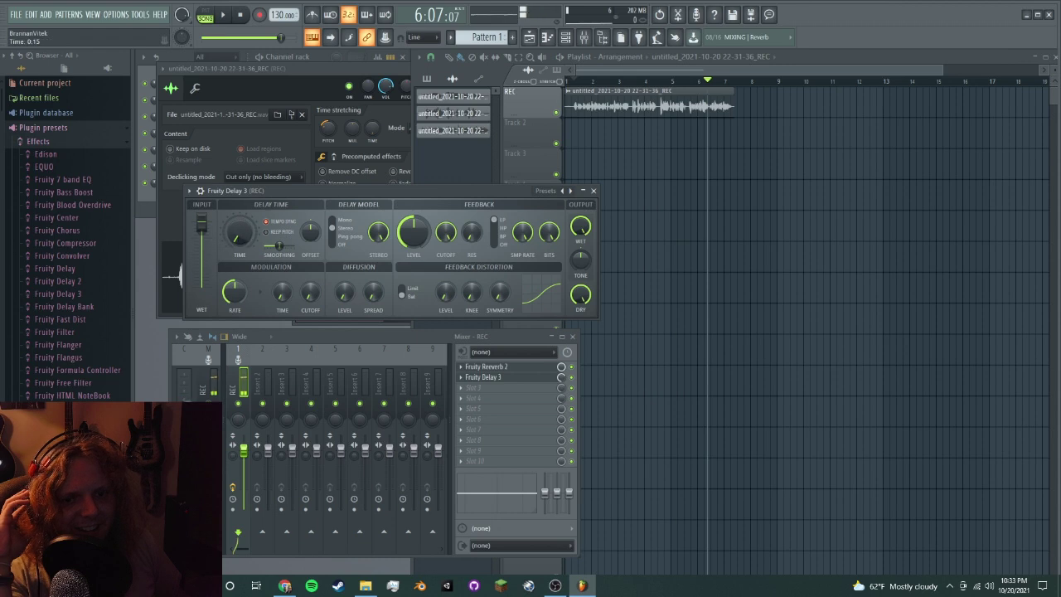
left_click(578, 81)
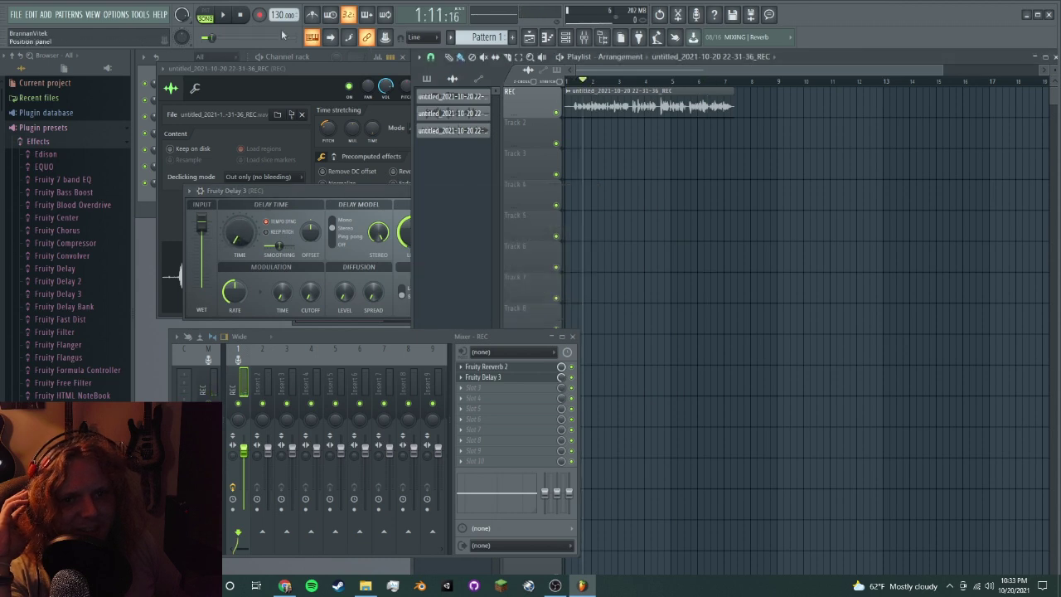
key("space")
left_click(305, 194)
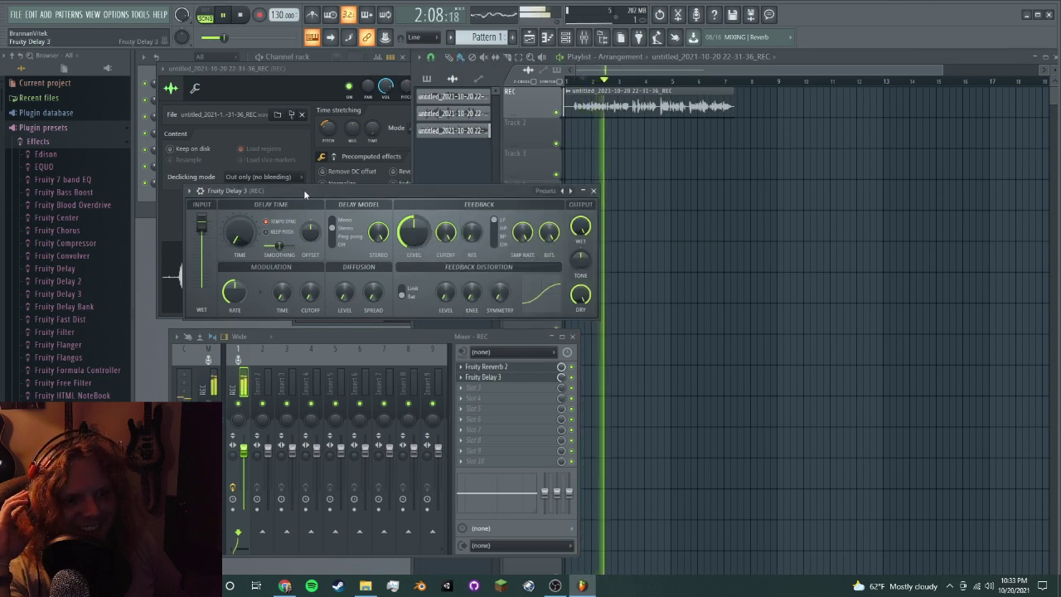
left_click(226, 16)
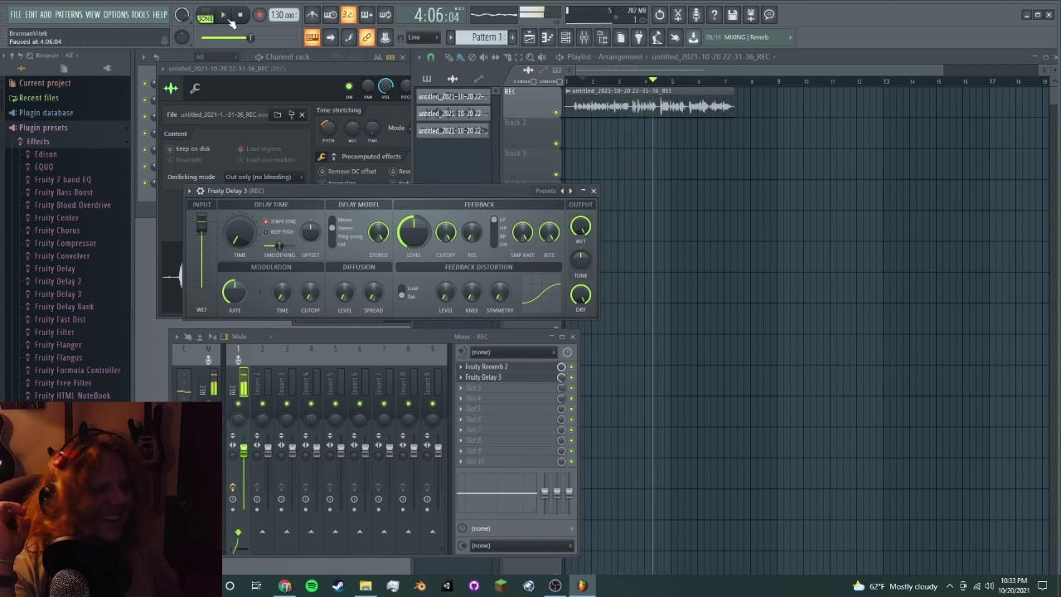
- Close the delay window and add Fruity Chorus to the REC track's third slot
left_click(593, 191)
left_click(462, 396)
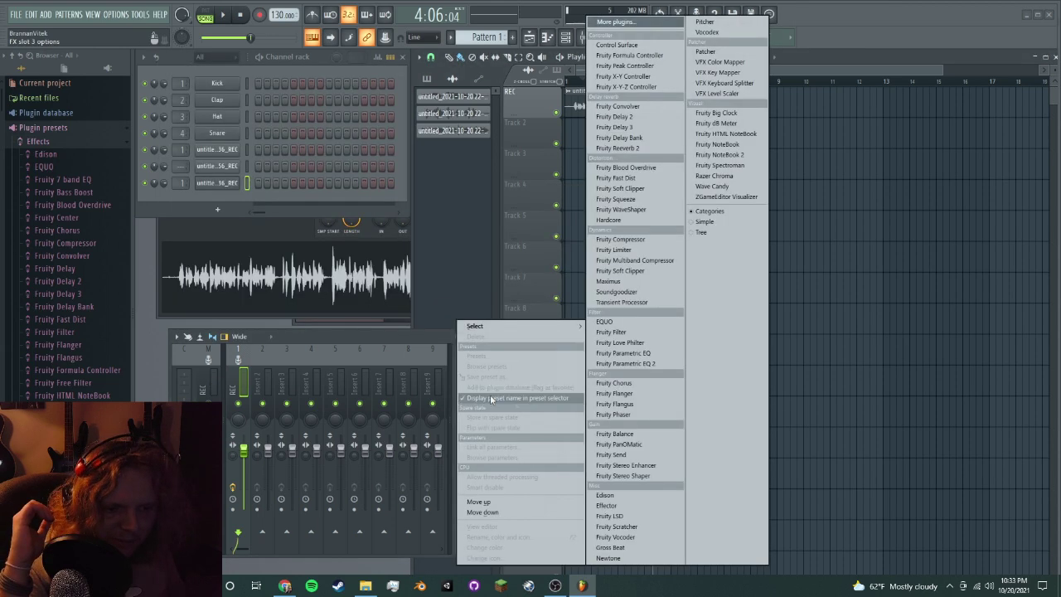
mouse_move(558, 336)
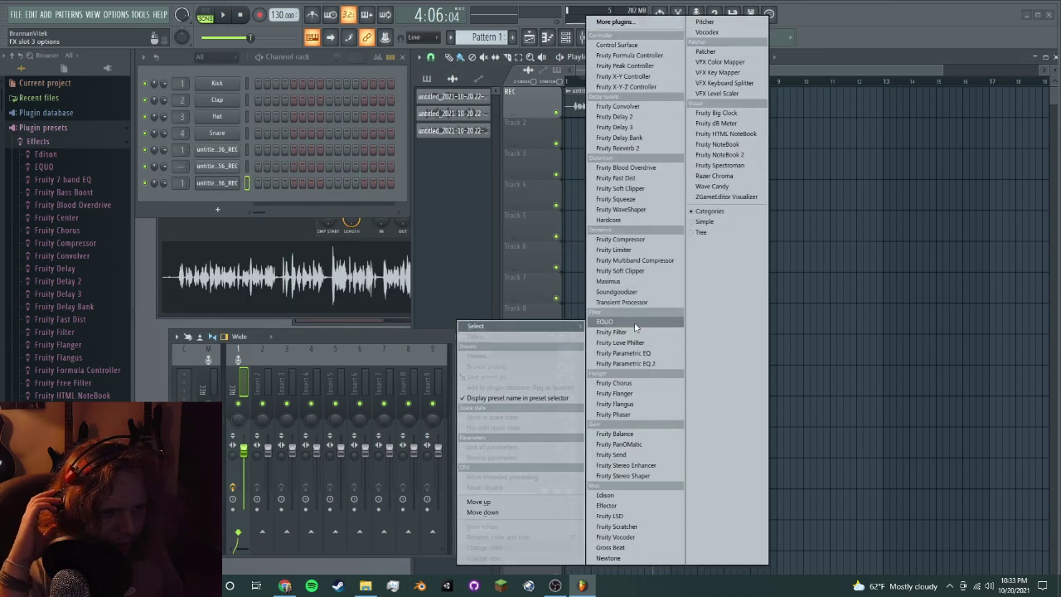
left_click(615, 383)
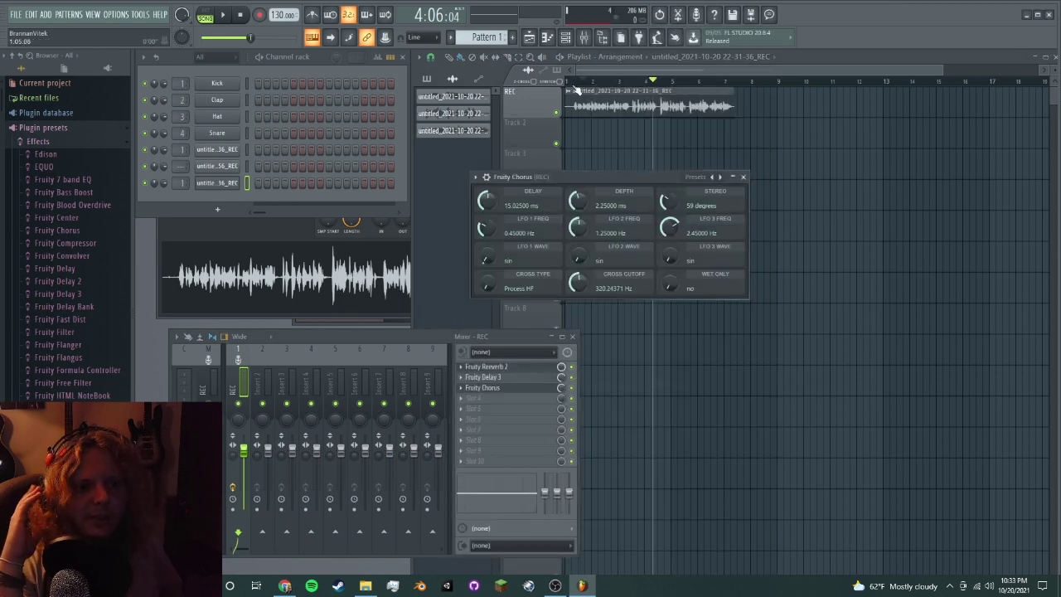
key("Escape")
- Play the chorused vocal, then pause and close the sample's channel settings
key("space")
left_click(308, 255)
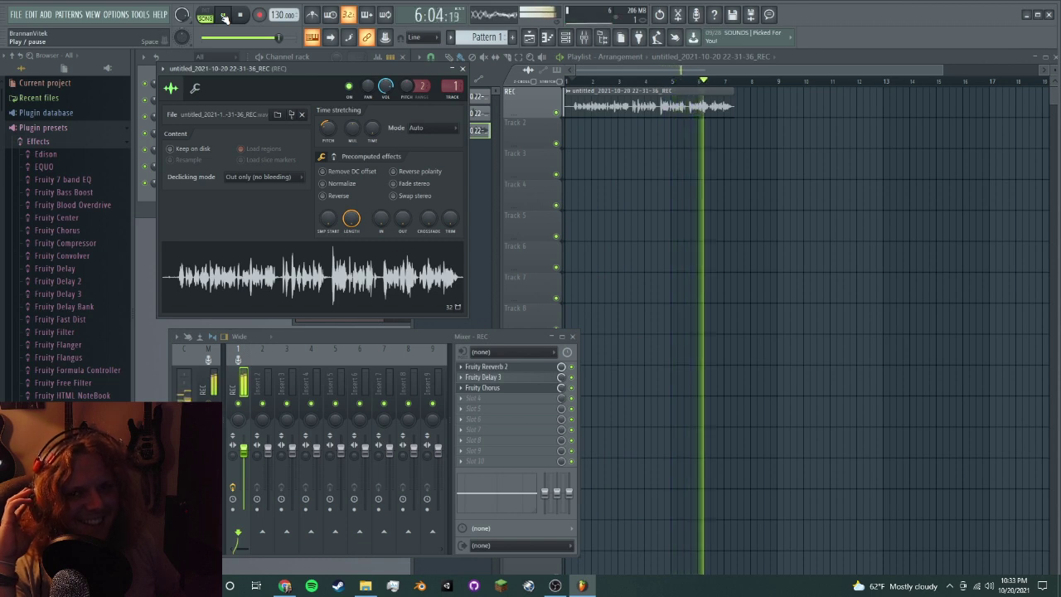
left_click(224, 16)
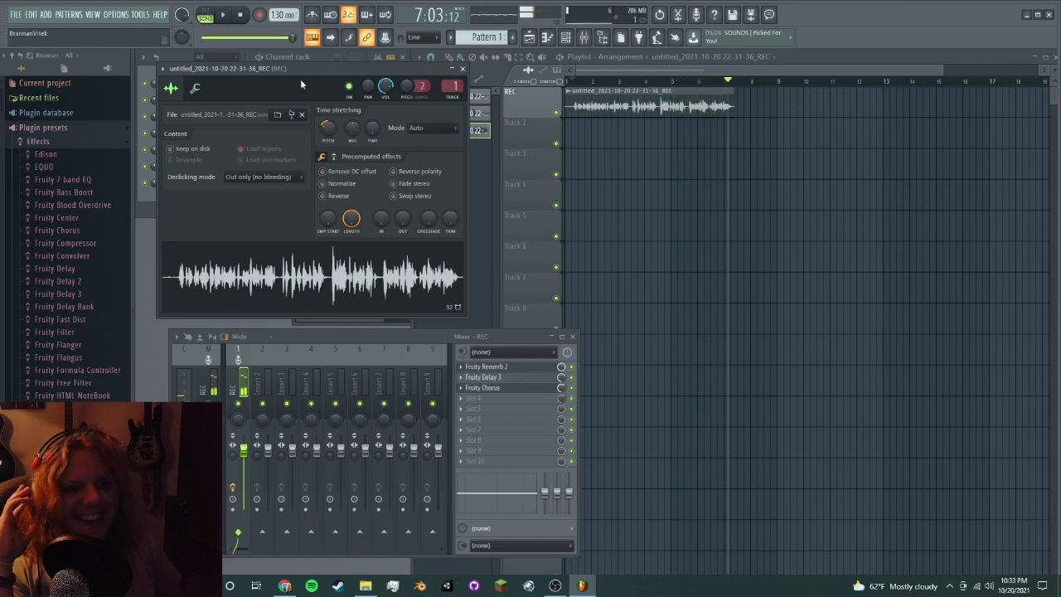
left_click_drag(302, 77, 364, 104)
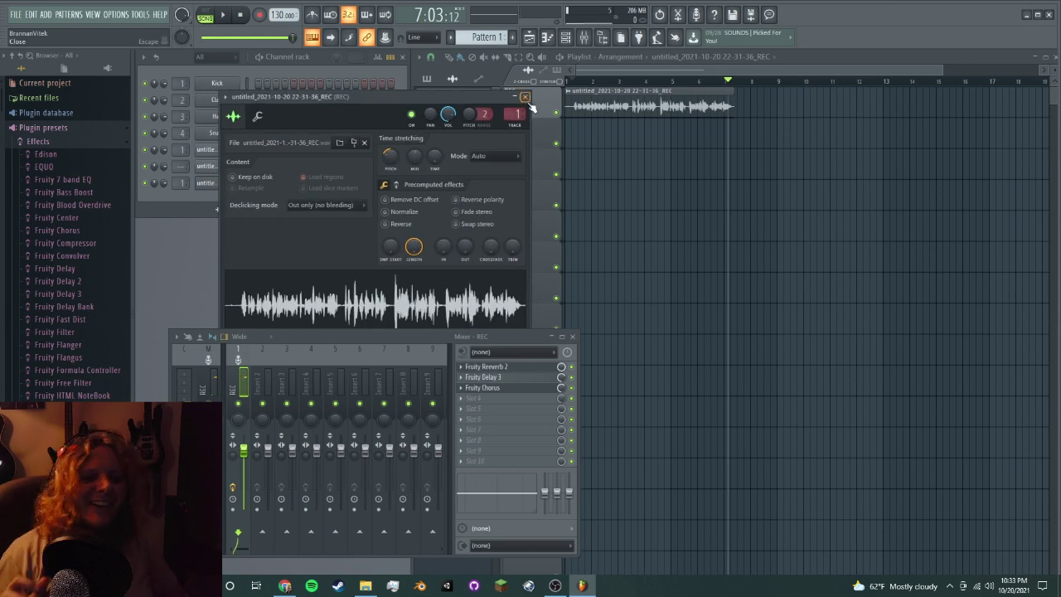
left_click(525, 97)
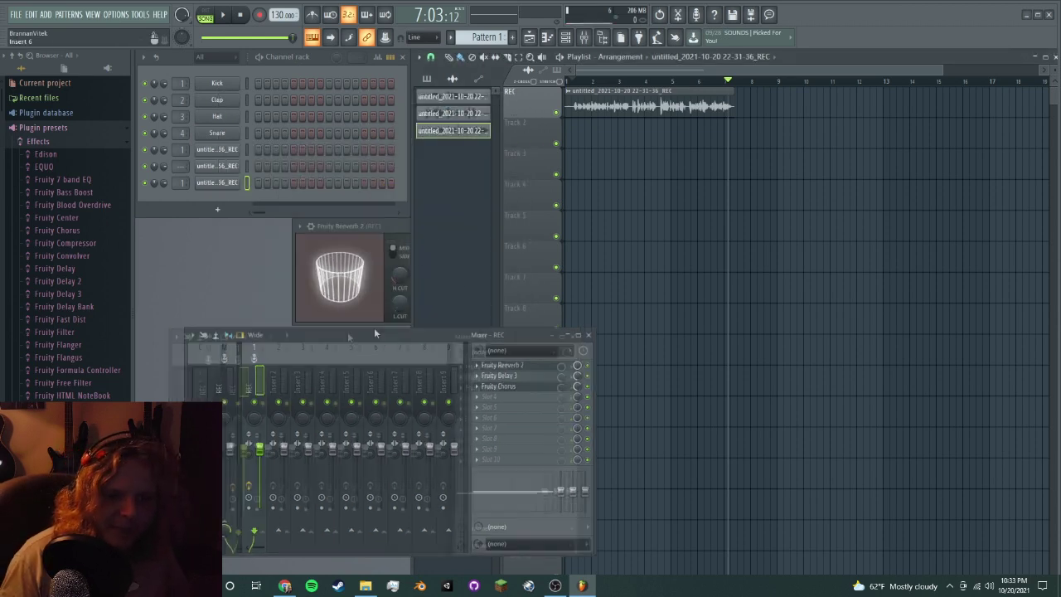
- Load Soundgoodizer into the master track's first effect slot
left_click_drag(234, 340, 439, 258)
left_click(412, 272)
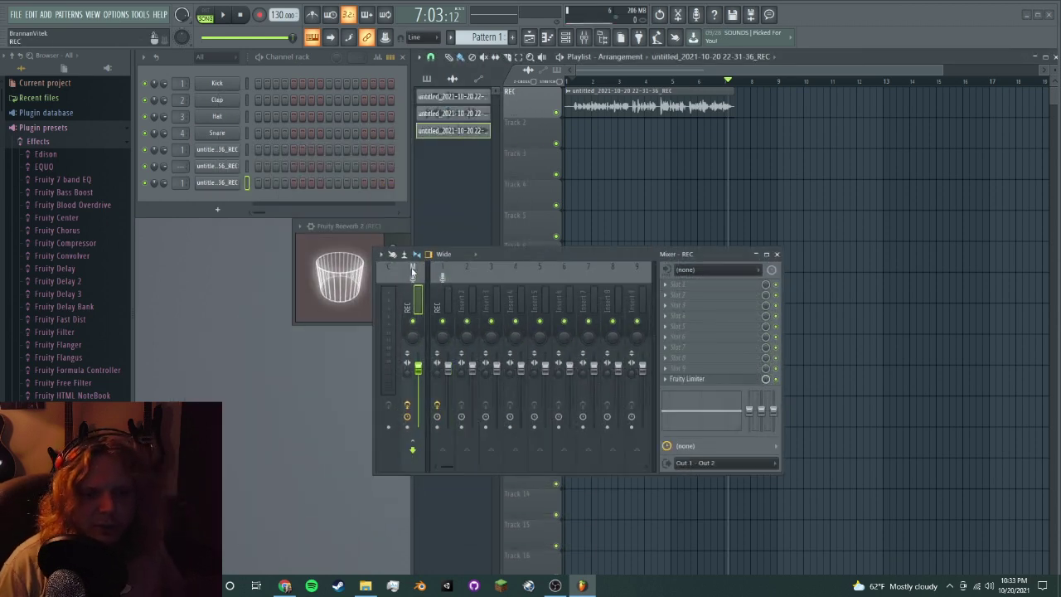
left_click(666, 285)
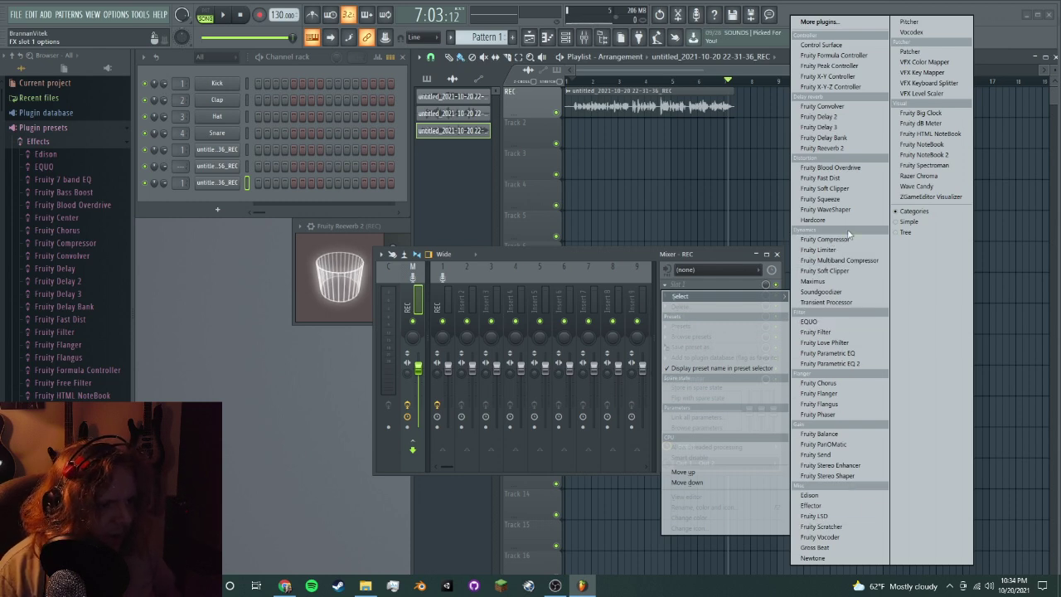
left_click(823, 292)
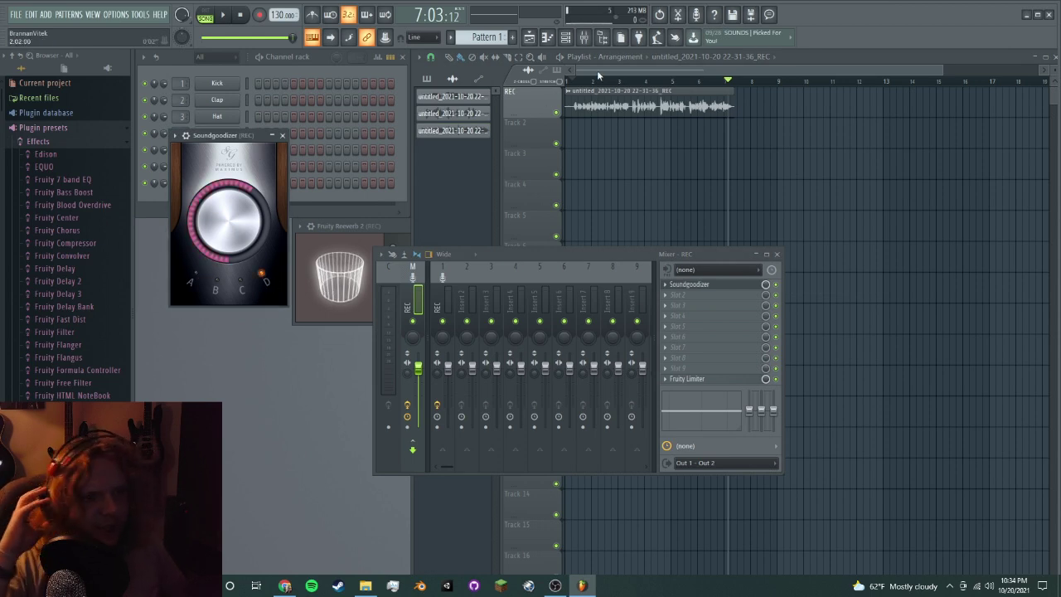
- Play the vocal from the start through Soundgoodizer while adjusting its amount
left_click(571, 82)
key("space")
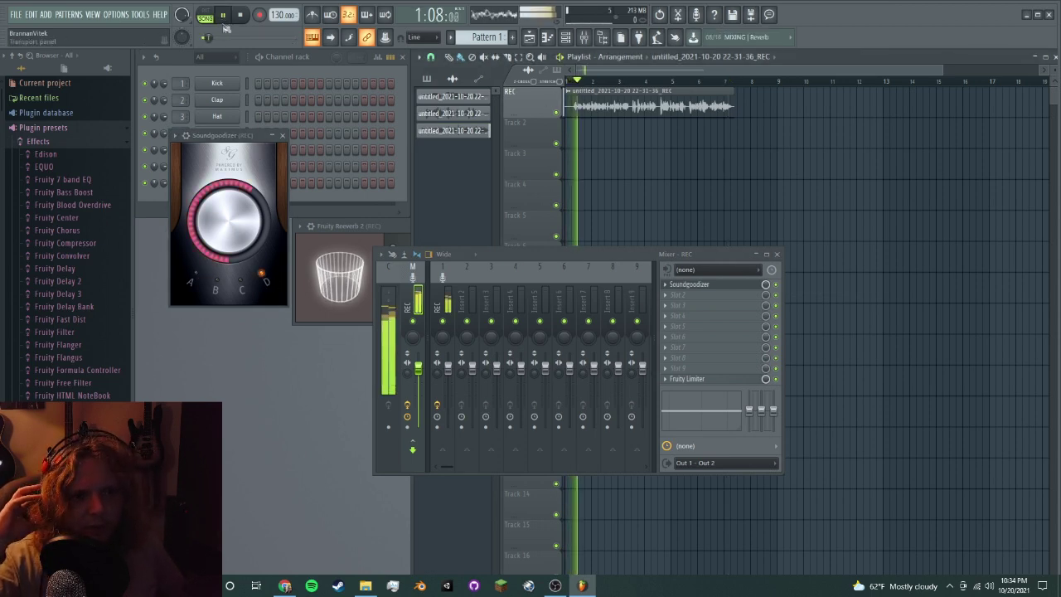
left_click(243, 230)
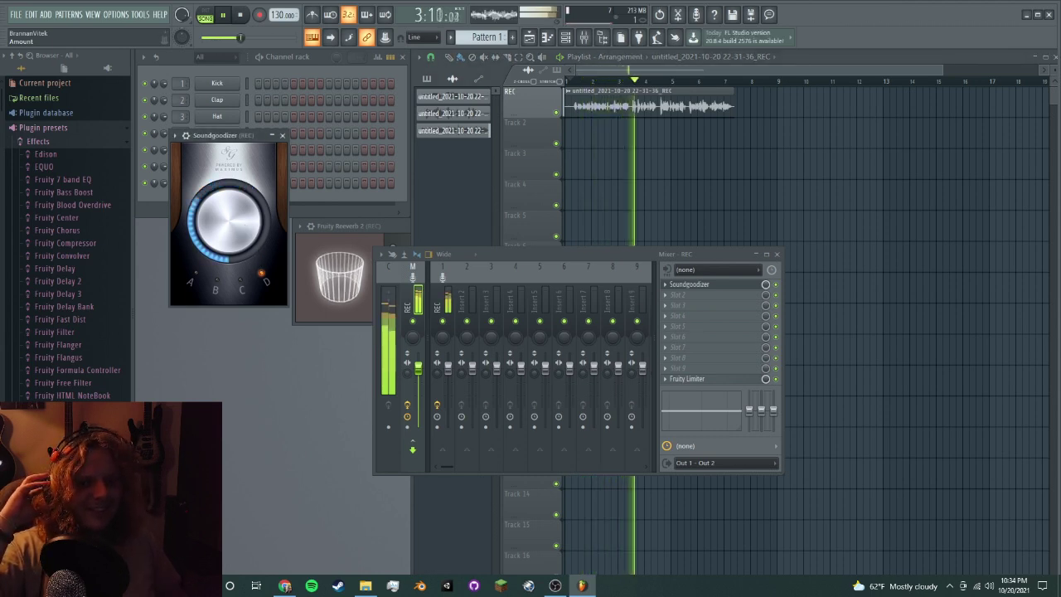
- Stop playback, check the Export options without exporting, and close the mixer
left_click(230, 16)
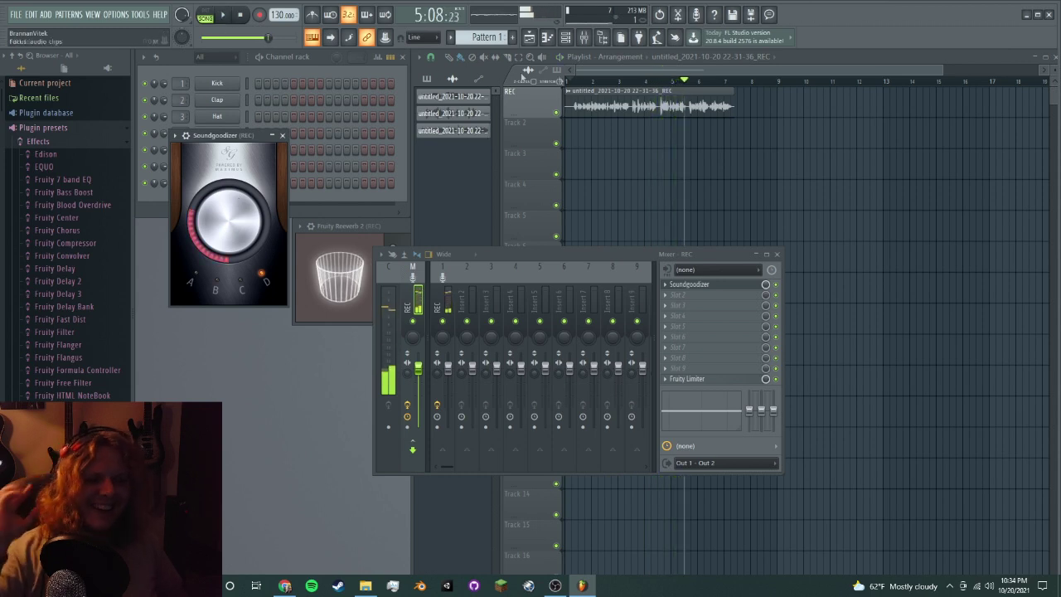
left_click(18, 15)
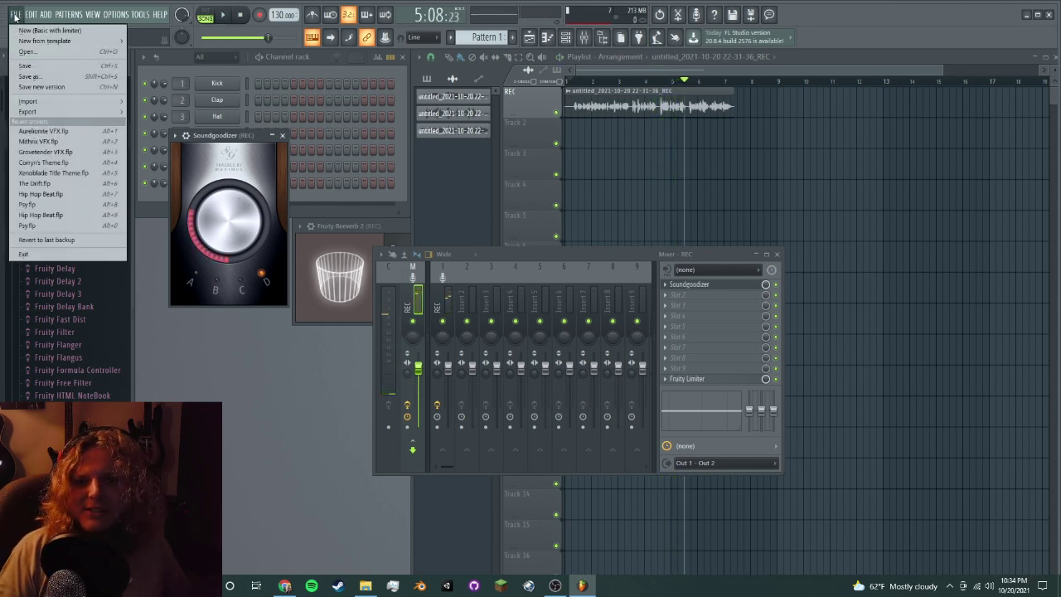
mouse_move(100, 111)
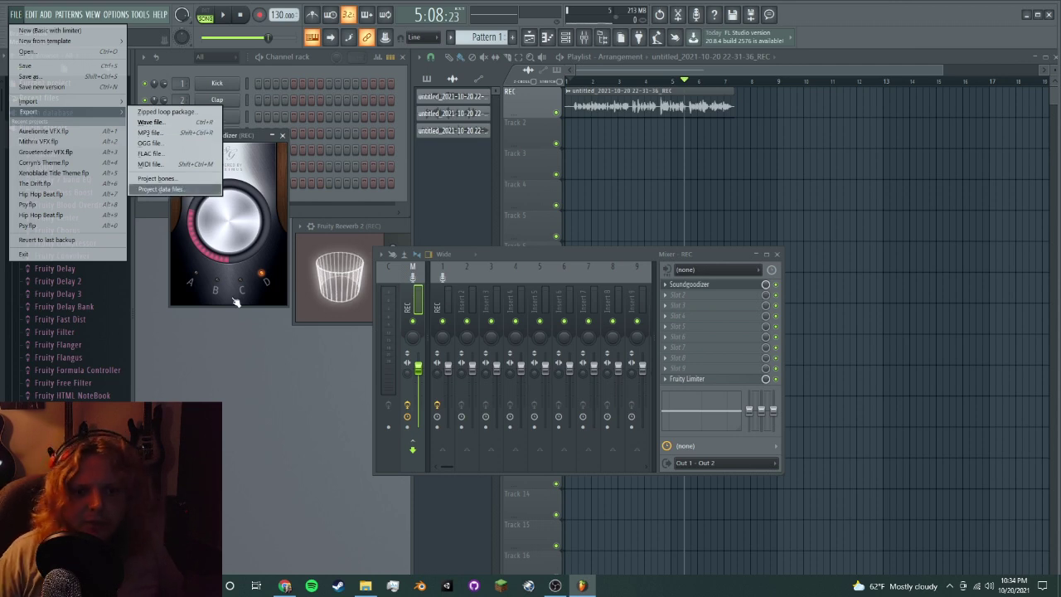
left_click(486, 300)
left_click(777, 253)
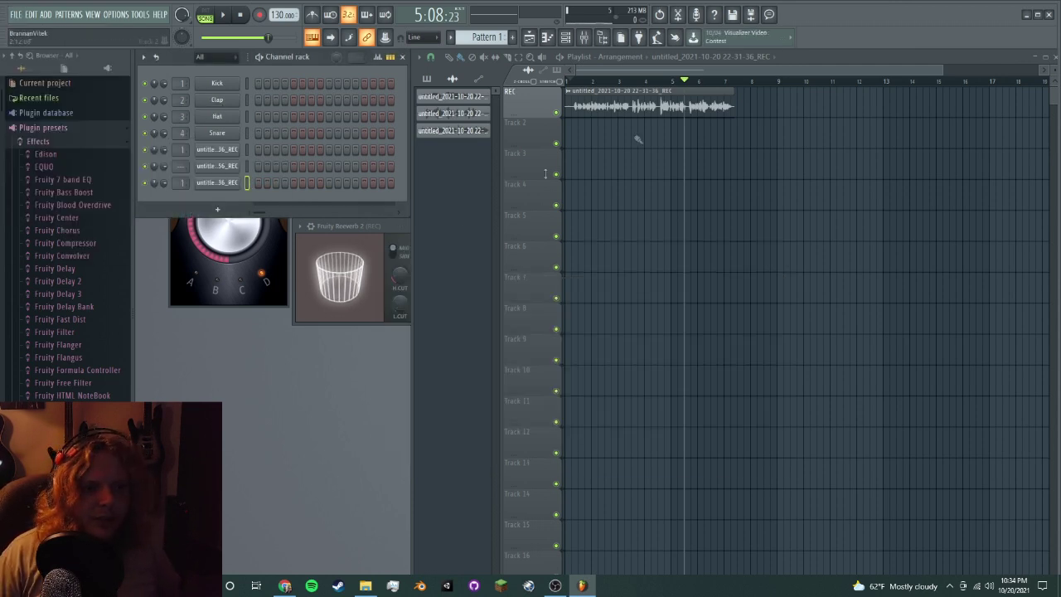
- Delete the recorded clip and open Mithrix VFX from ROR2 Lore Audio without saving
right_click(661, 108)
left_click(15, 14)
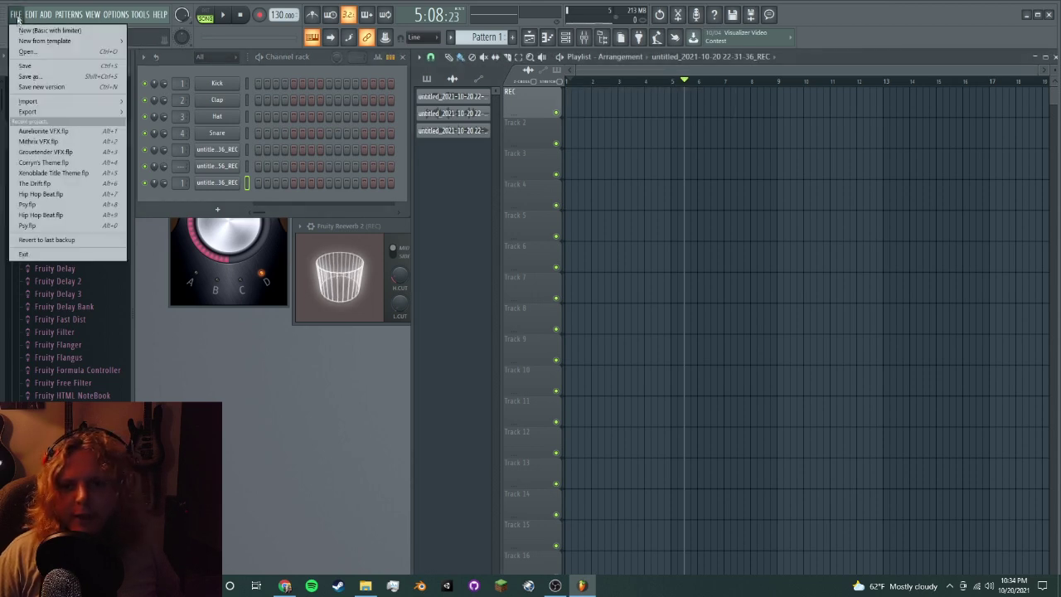
left_click(49, 51)
left_click(545, 324)
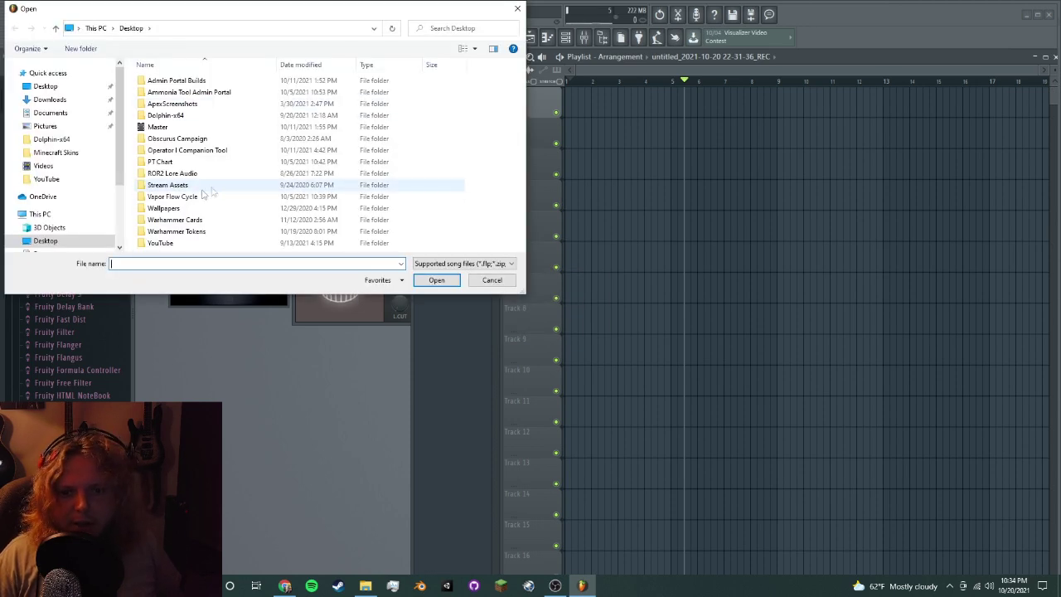
double_click(194, 174)
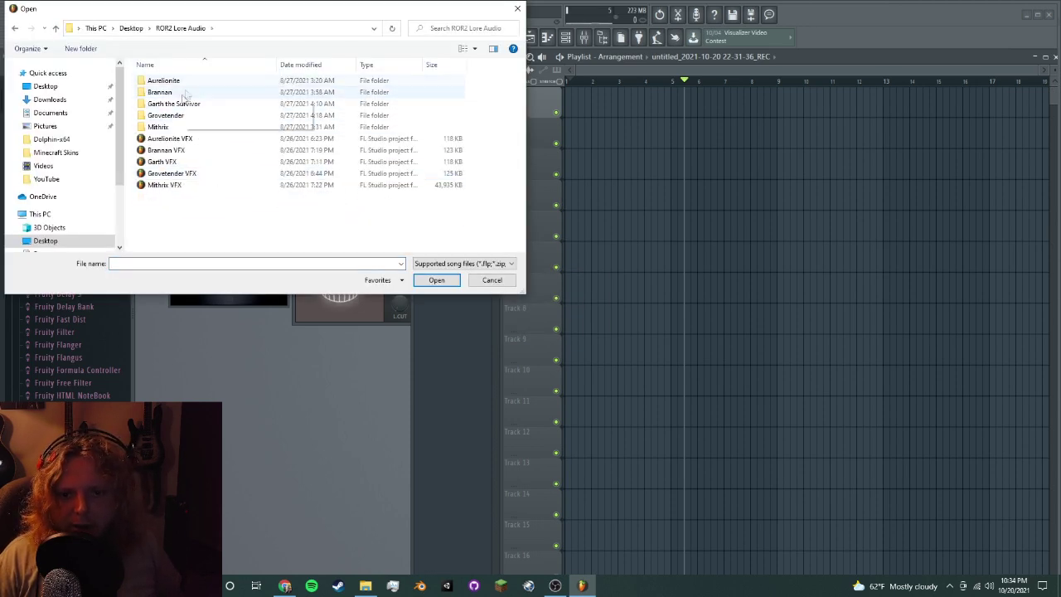
left_click(188, 185)
left_click(437, 279)
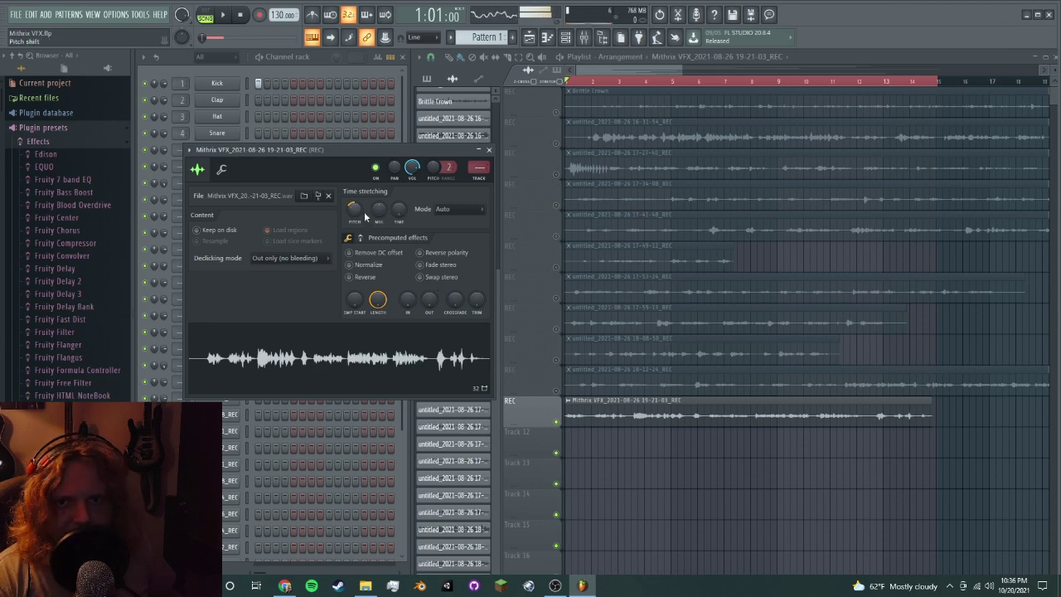
- View the REC vocal's effect chain in the mixer after closing the clip settings
left_click_drag(350, 151, 291, 161)
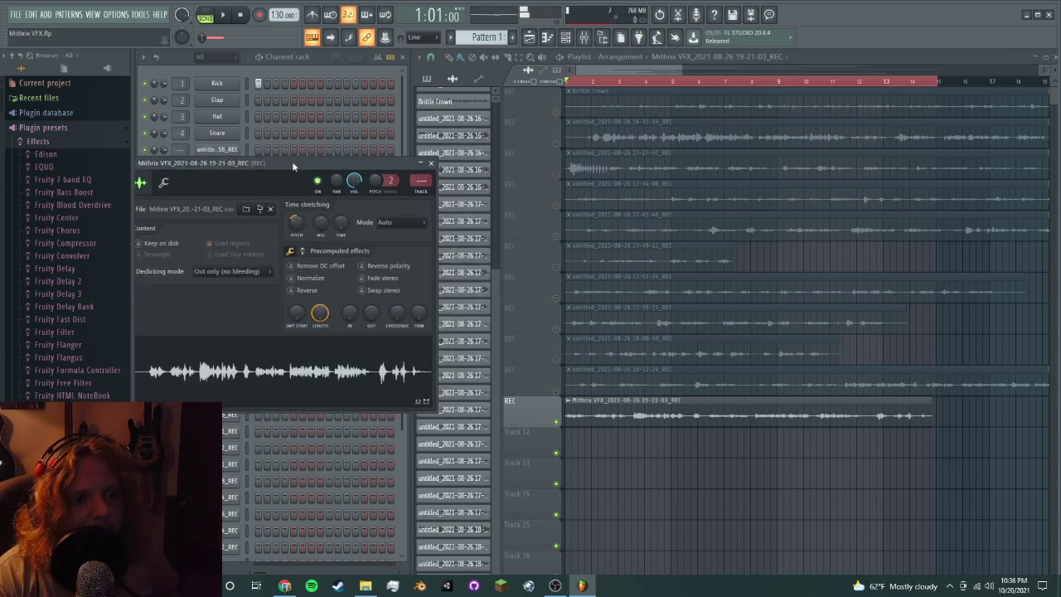
key("F9")
key("Escape")
left_click_drag(545, 257, 674, 253)
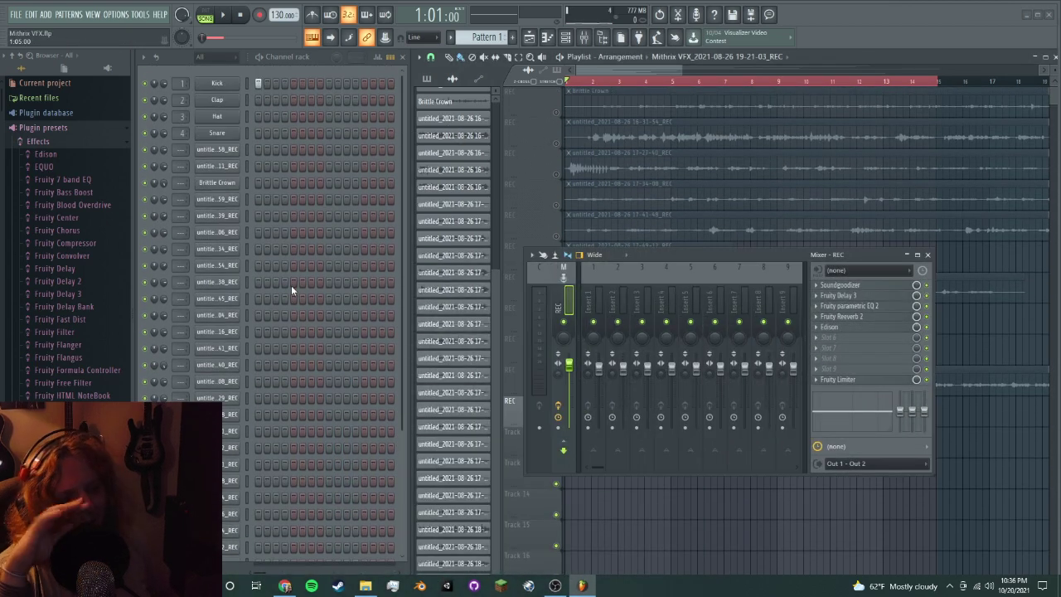
left_click_drag(683, 255, 299, 168)
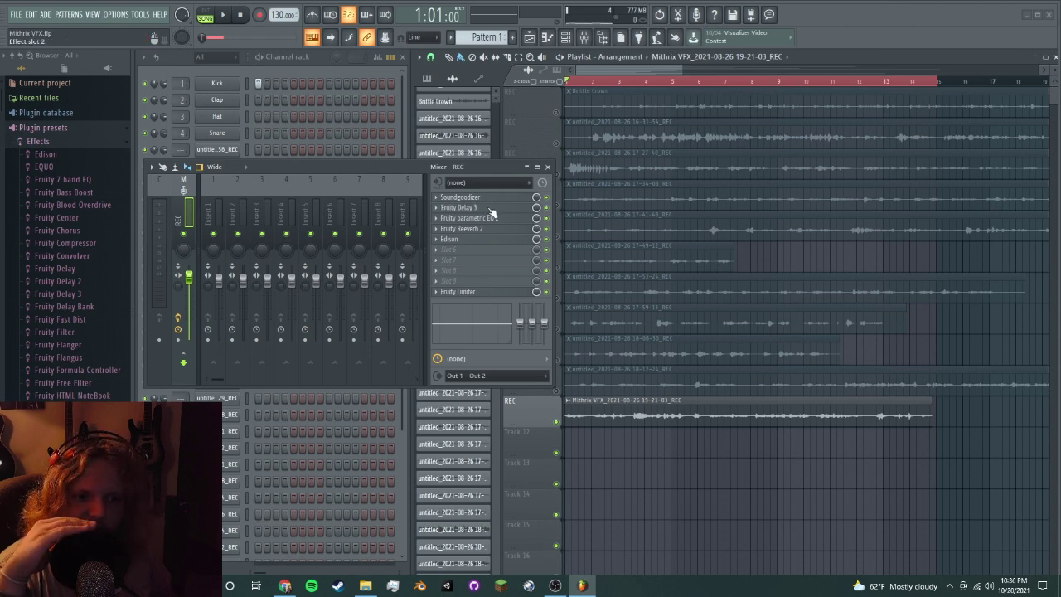
left_click_drag(521, 174, 716, 286)
left_click(741, 279)
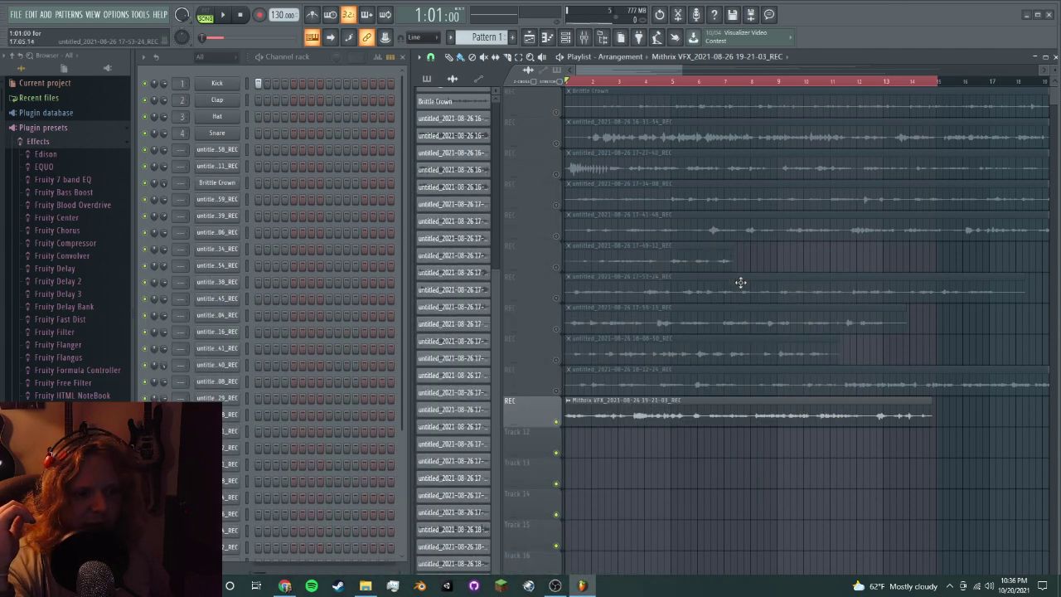
left_click(228, 183)
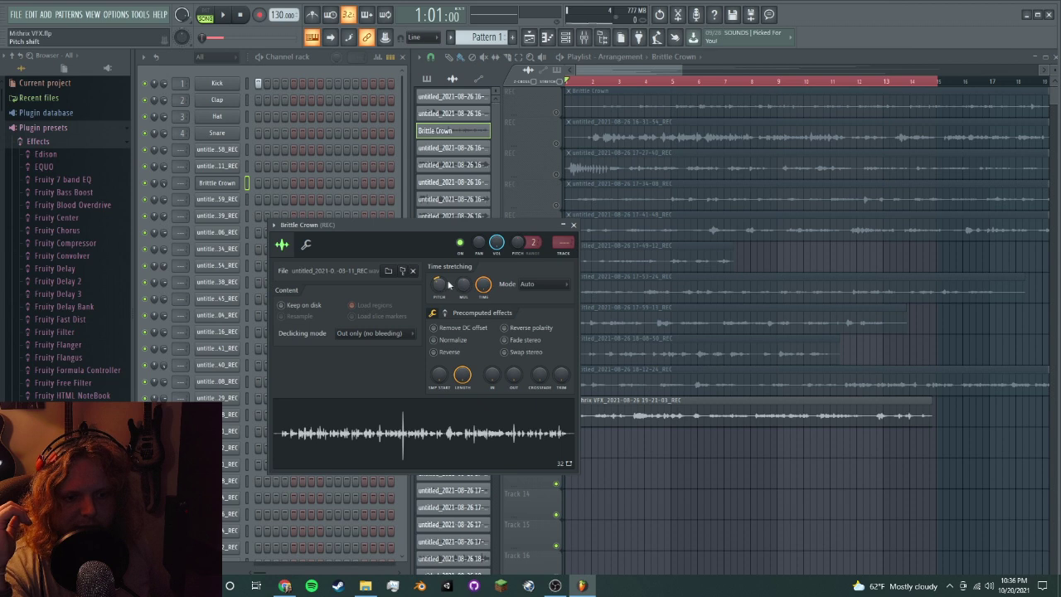
left_click(573, 225)
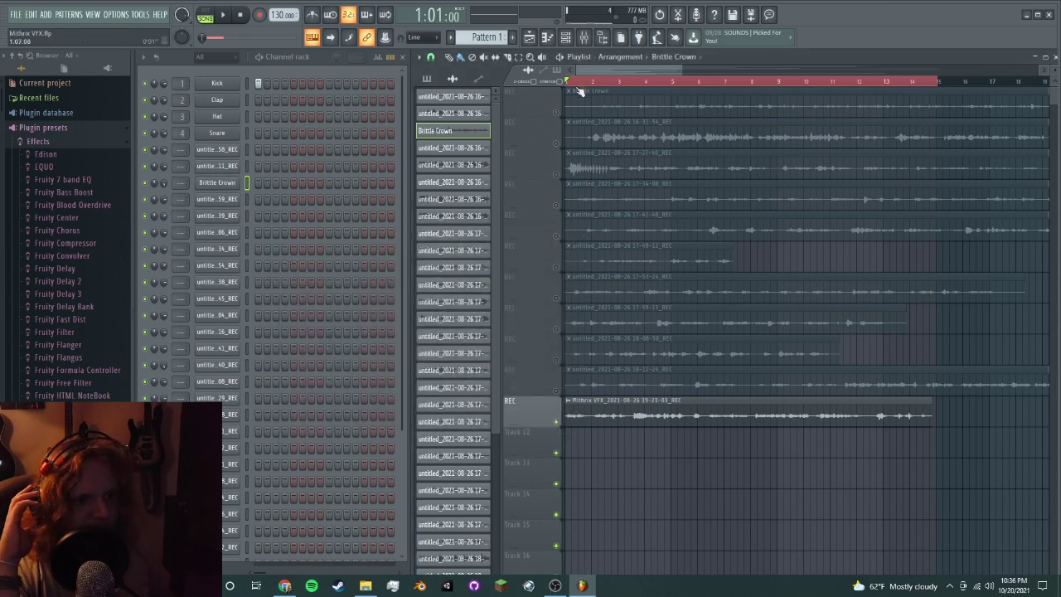
left_click(232, 18)
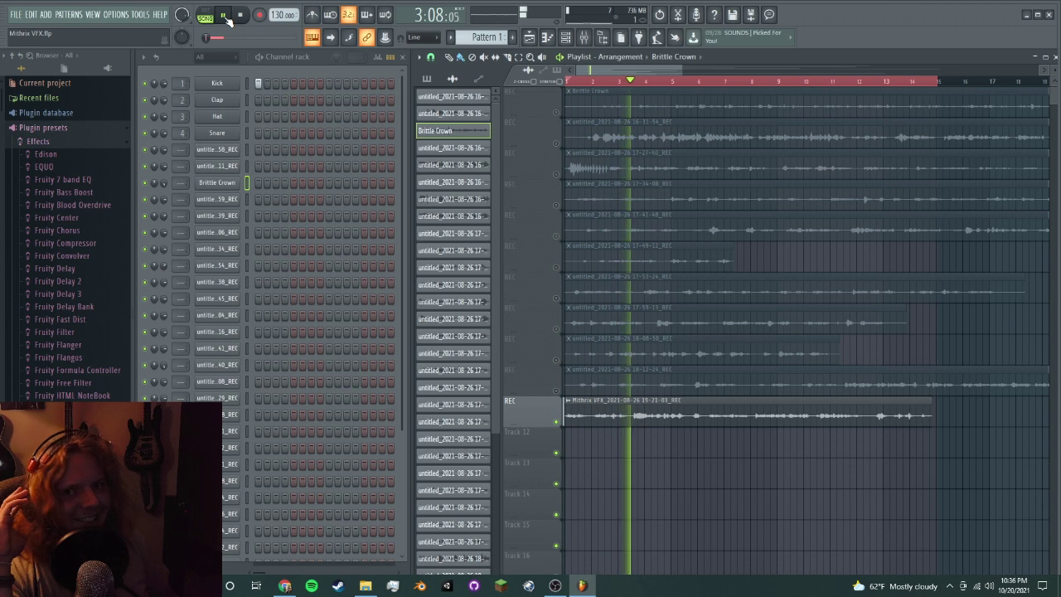
key("space")
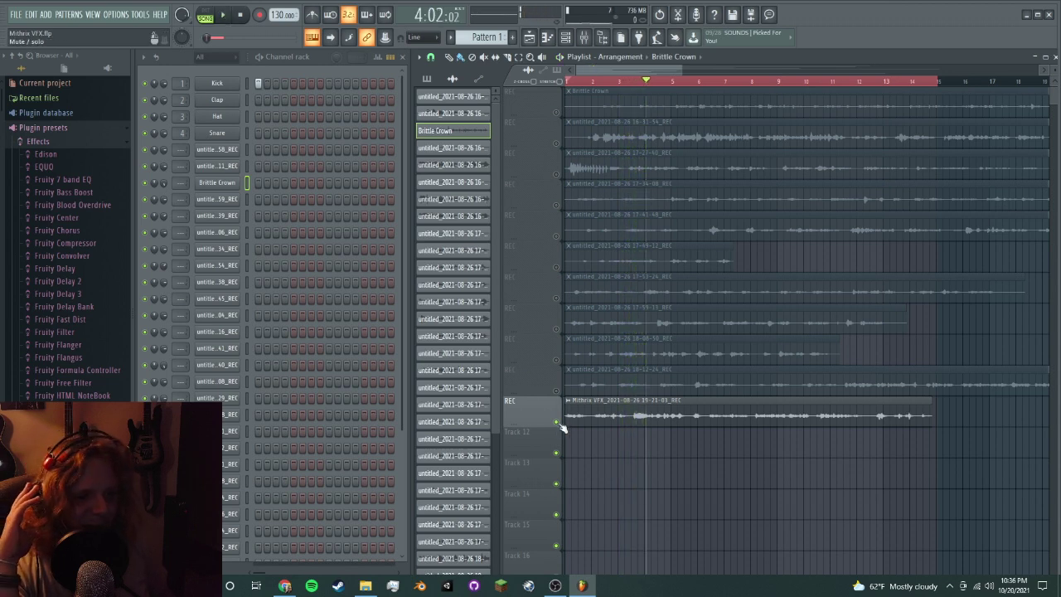
left_click(557, 172)
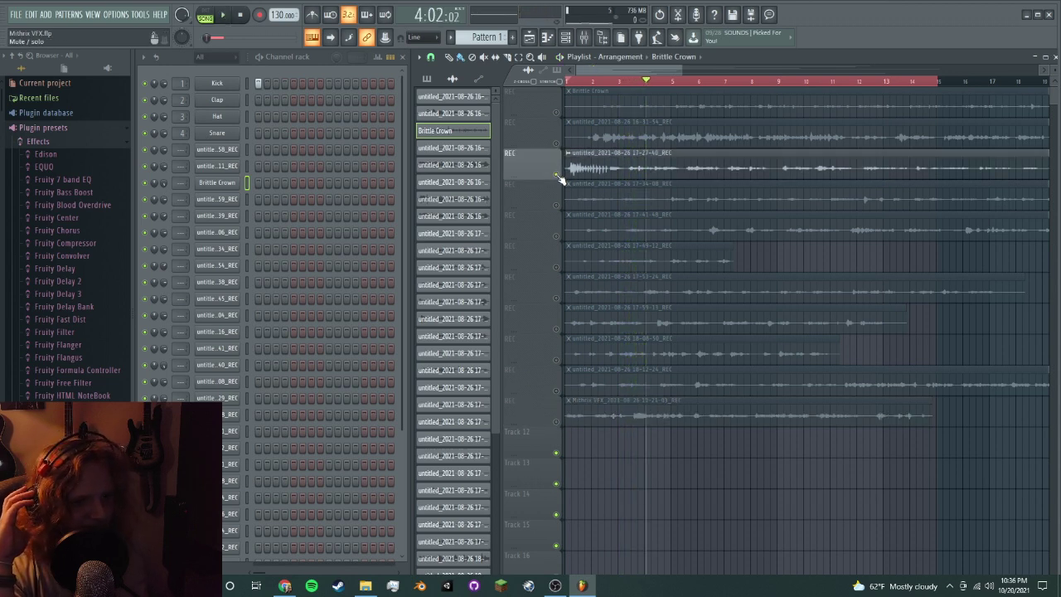
left_click(570, 83)
left_click(223, 16)
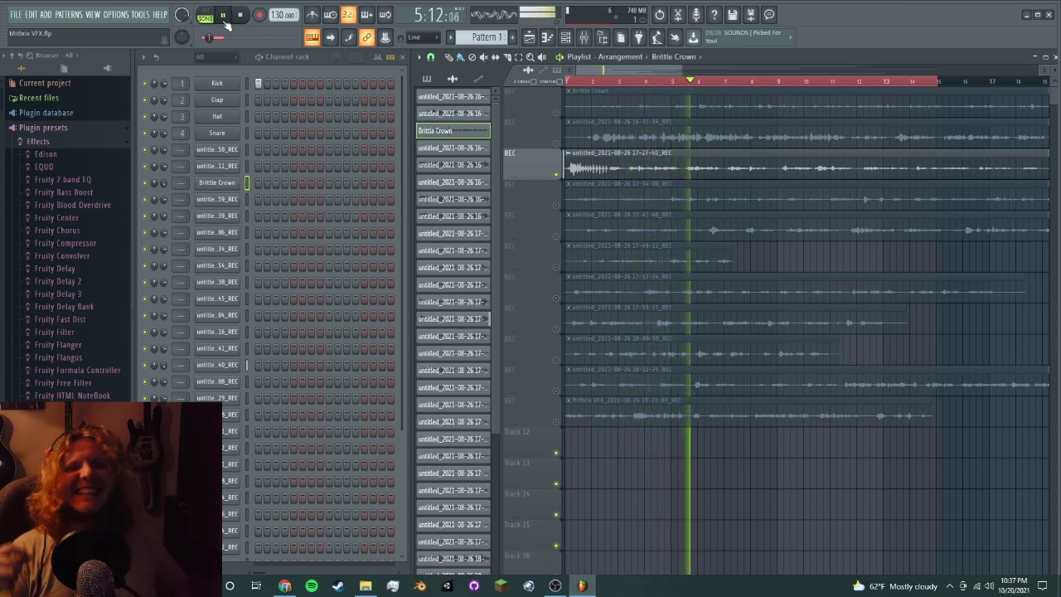
left_click(222, 16)
- Open the Garth VFX project, discarding unsaved changes to Mithrix VFX
scroll(379, 273, "down", 3)
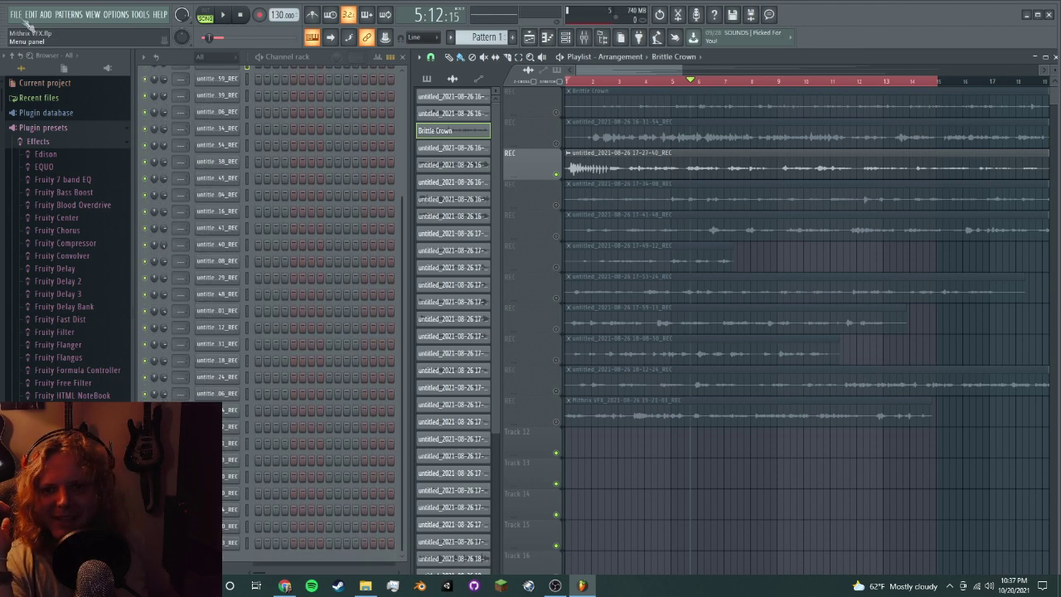
left_click(17, 15)
mouse_move(63, 114)
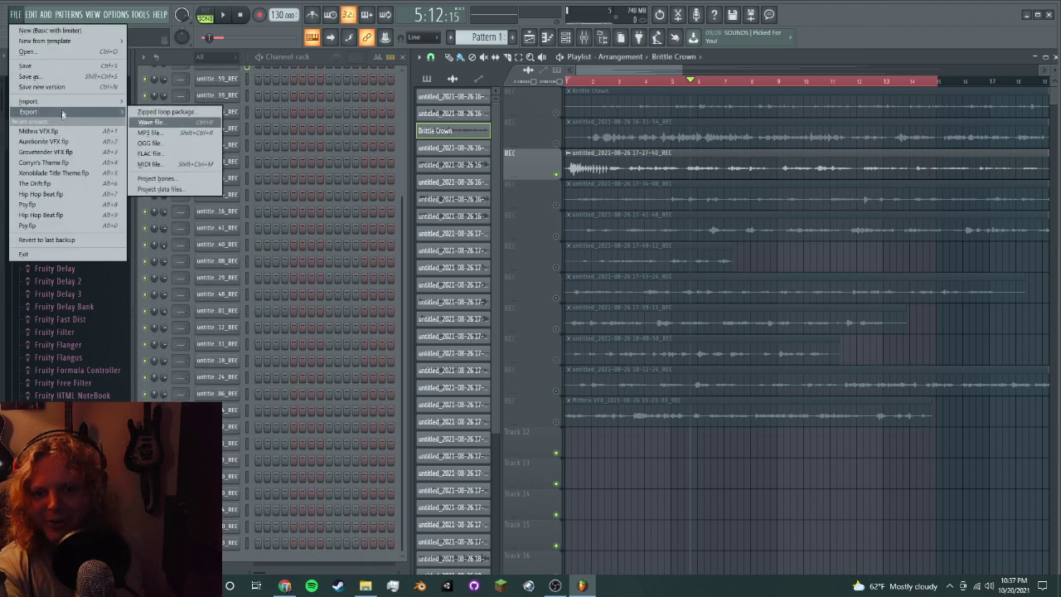
left_click(66, 30)
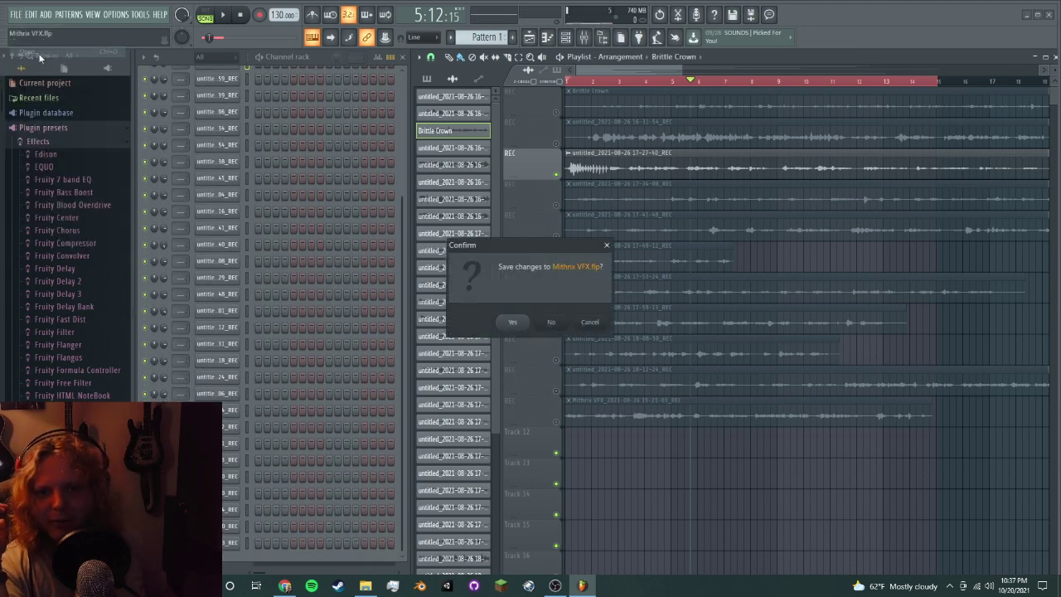
left_click(552, 326)
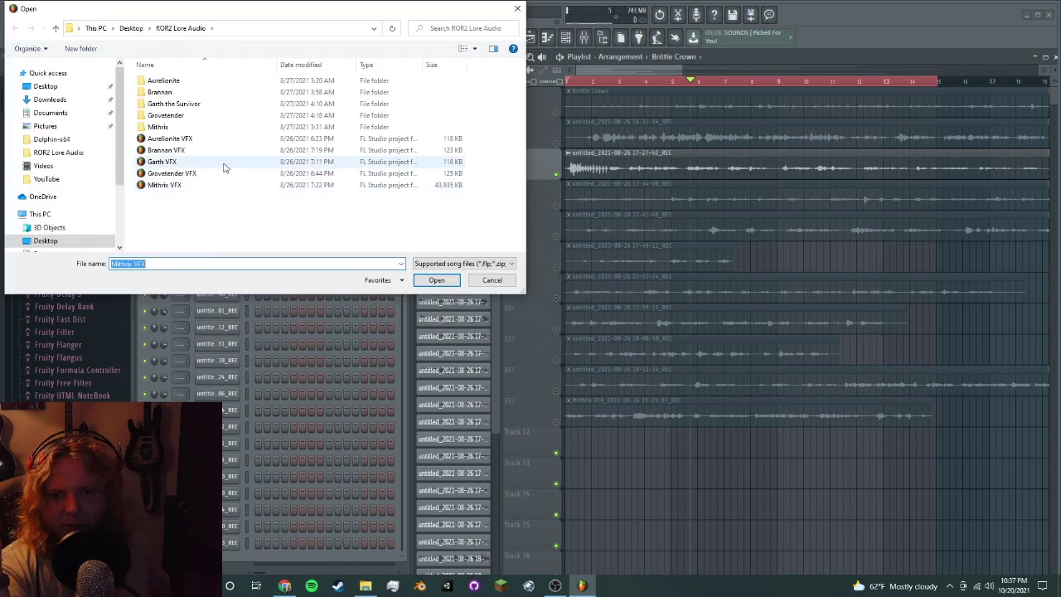
left_click(211, 164)
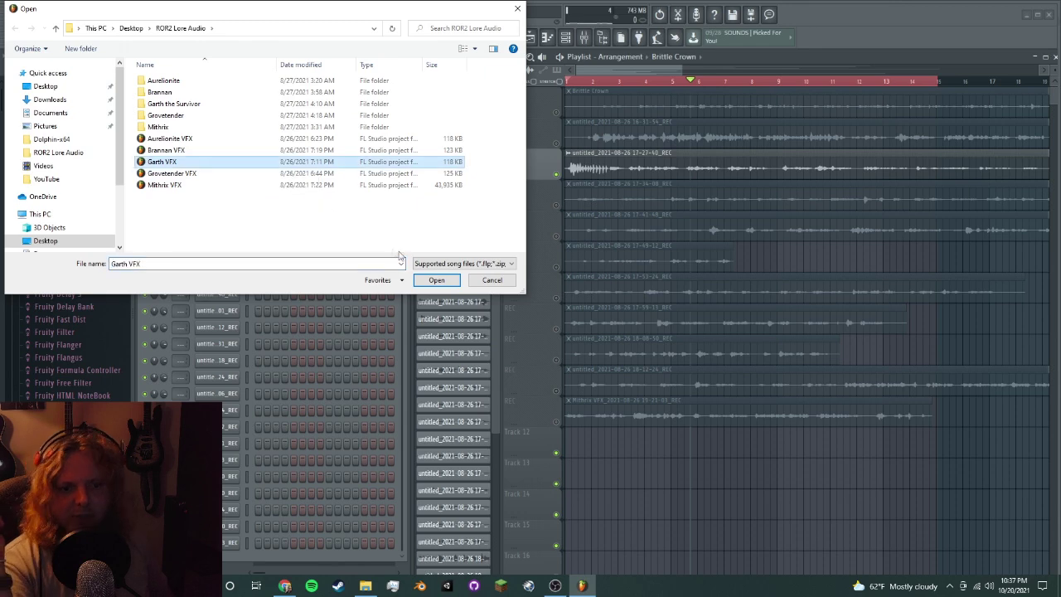
left_click(437, 281)
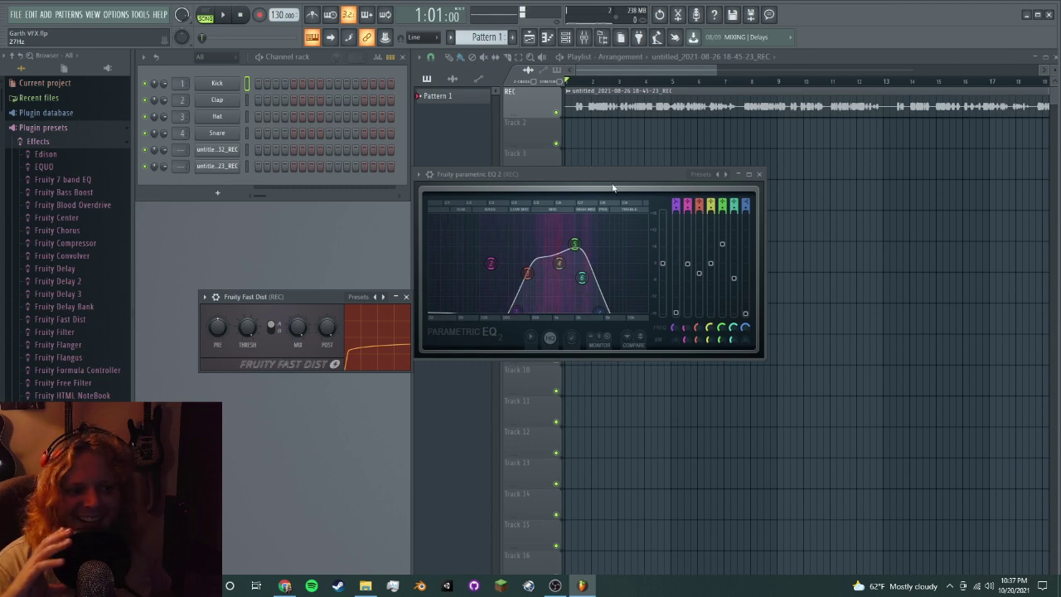
- Nudge the Fruity Parametric EQ 2 window left, check its presets unchanged, and close it
left_click_drag(573, 171, 543, 167)
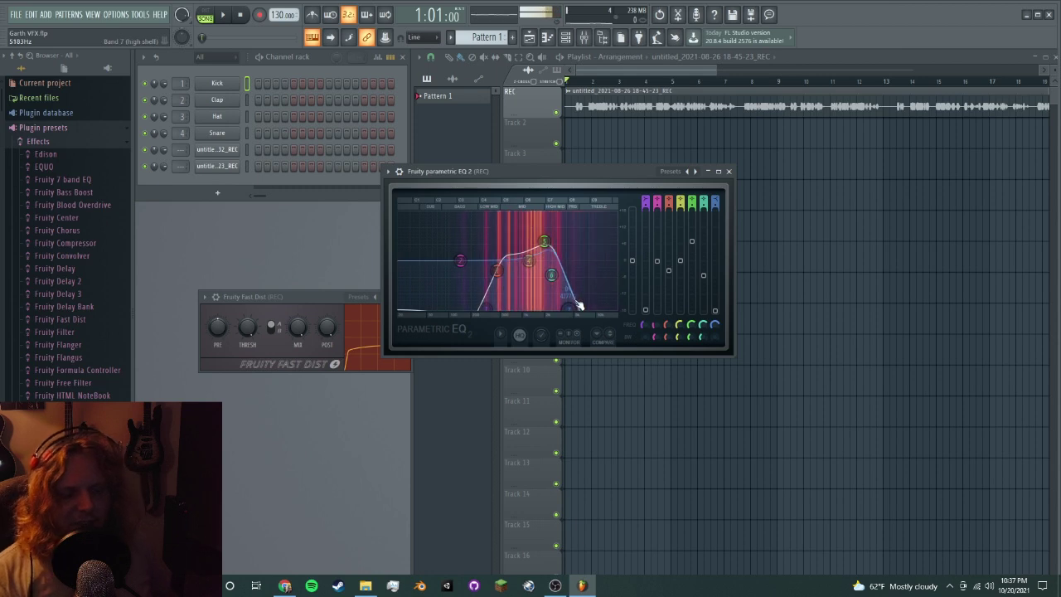
left_click(669, 172)
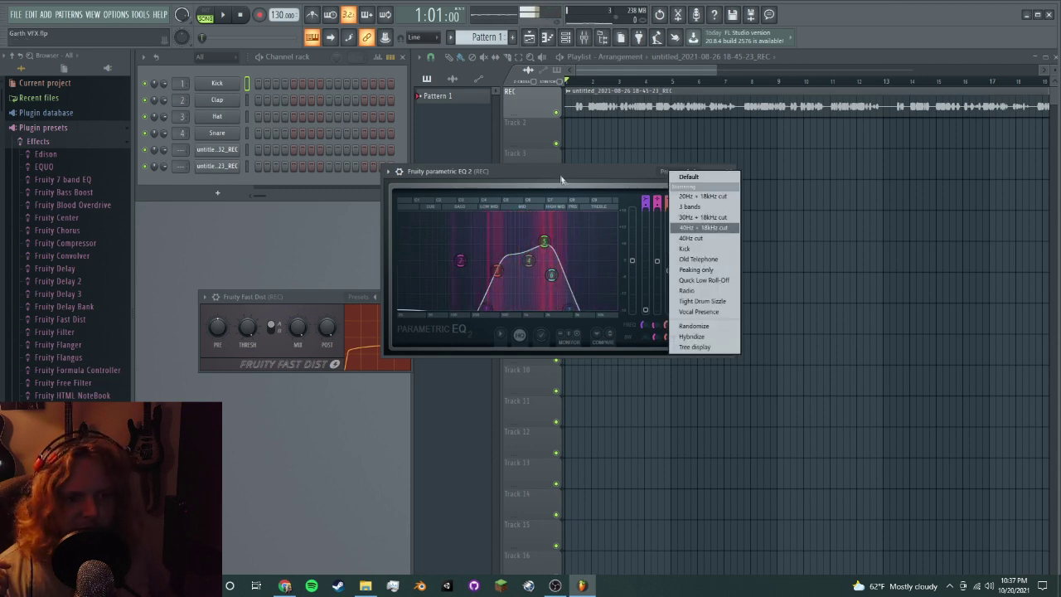
key("Escape")
left_click(728, 172)
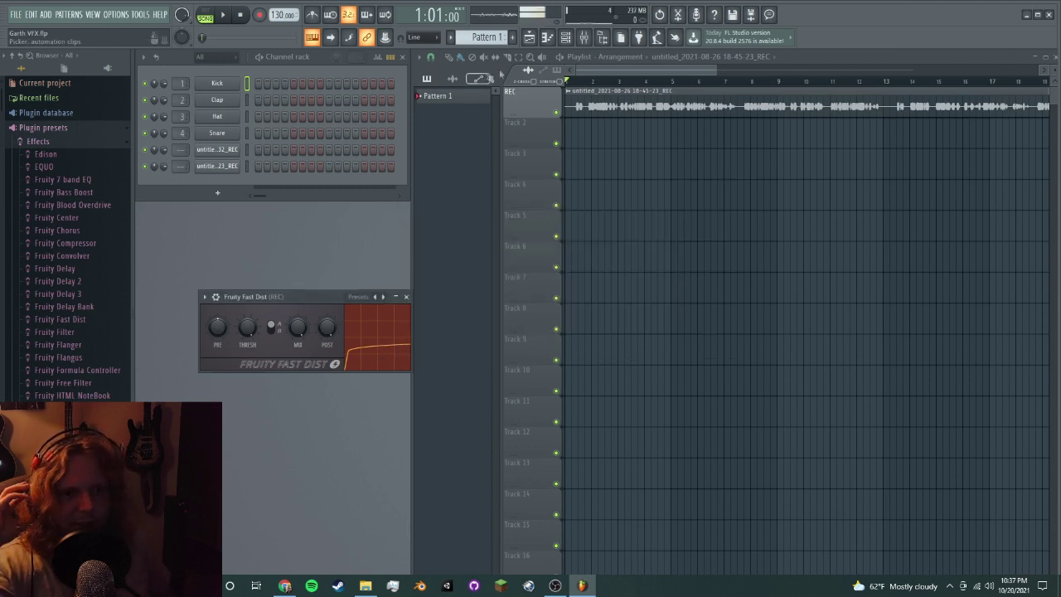
- Play the Garth vocal clip briefly, then pause it
left_click(223, 16)
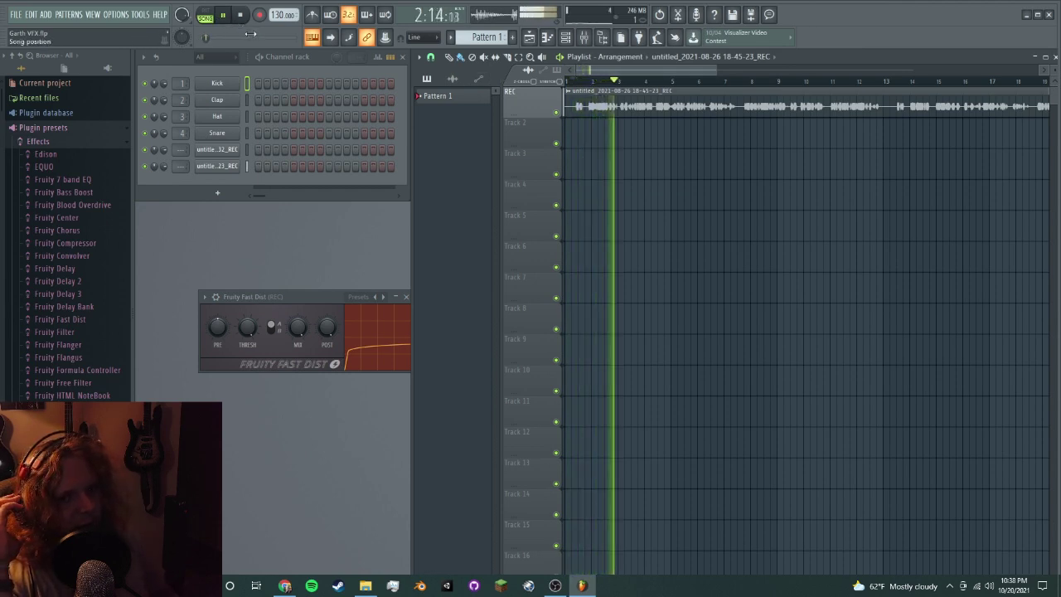
left_click(223, 16)
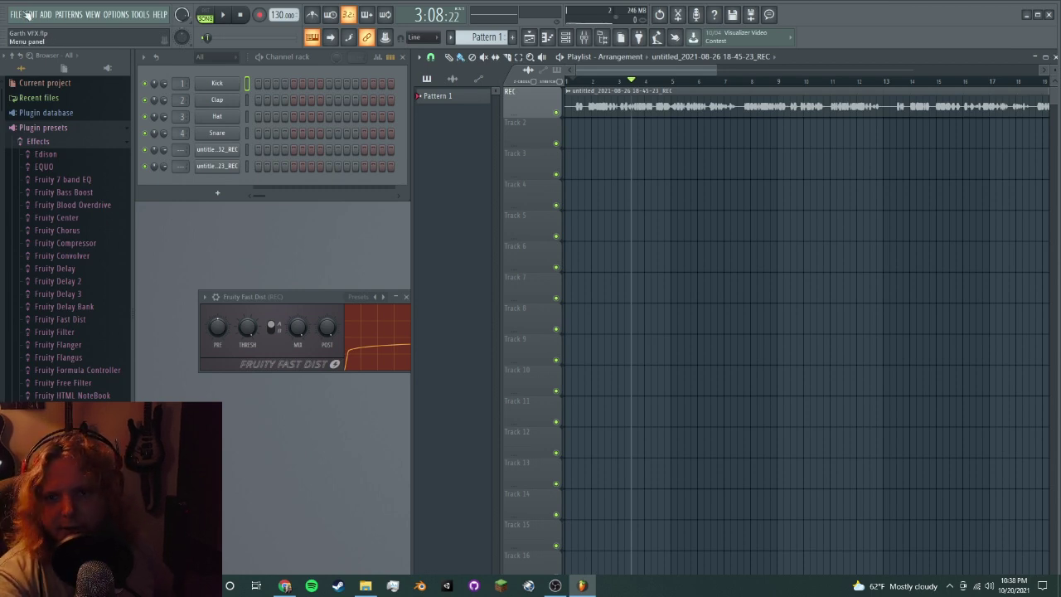
left_click(26, 15)
- Open the Grovetender VFX project from the ROR2 Lore Audio folder
left_click(38, 51)
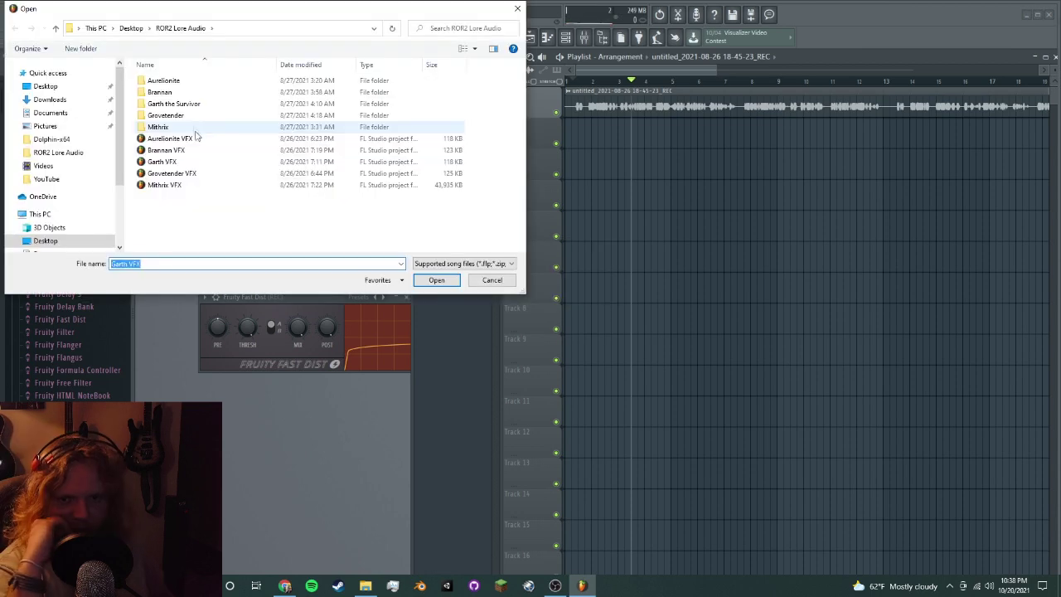
left_click(187, 173)
left_click(452, 283)
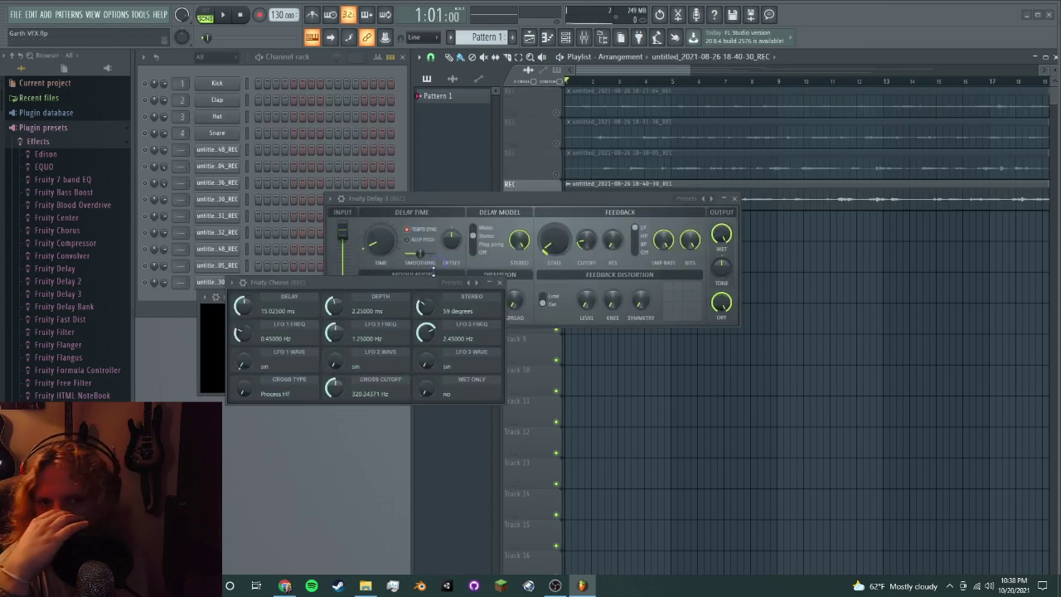
- Close the Fruity Delay 3, Chorus and Reeverb 2 windows and show the Mixer
left_click(738, 202)
left_click_drag(375, 277, 311, 292)
left_click(488, 288)
left_click(471, 290)
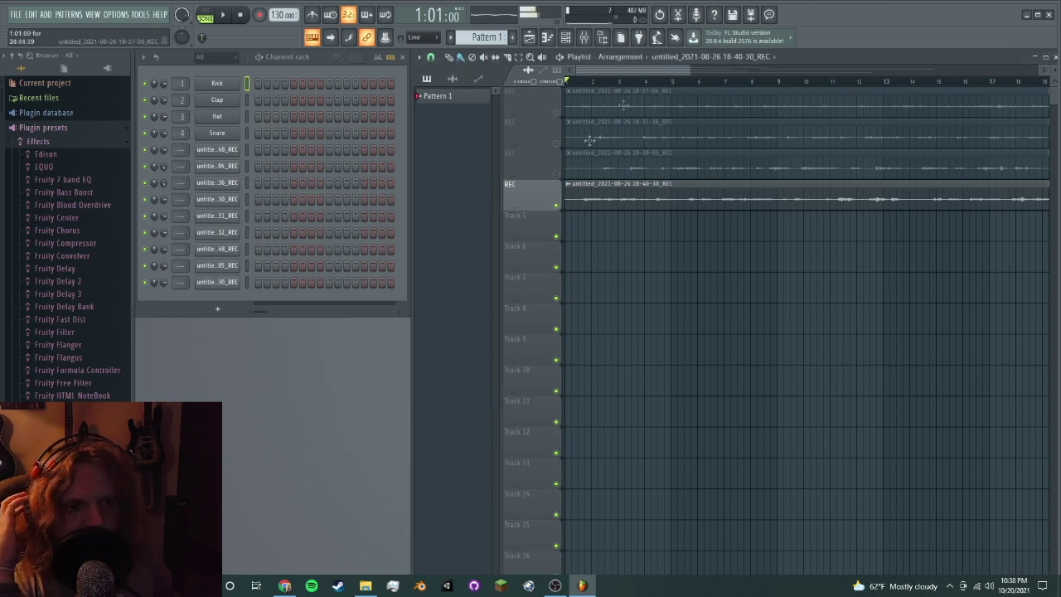
left_click(584, 36)
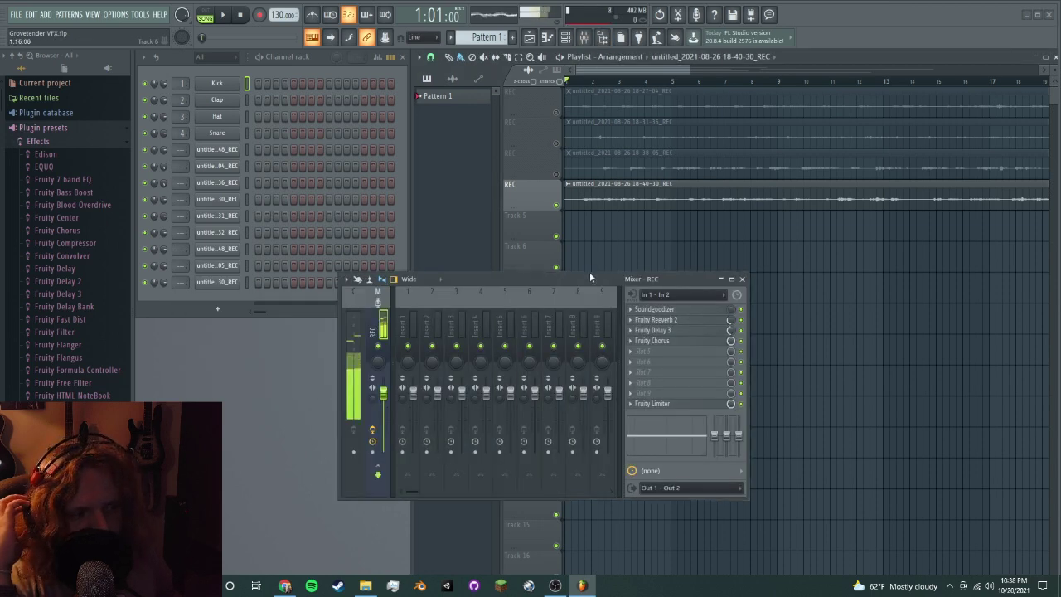
left_click_drag(588, 280, 442, 195)
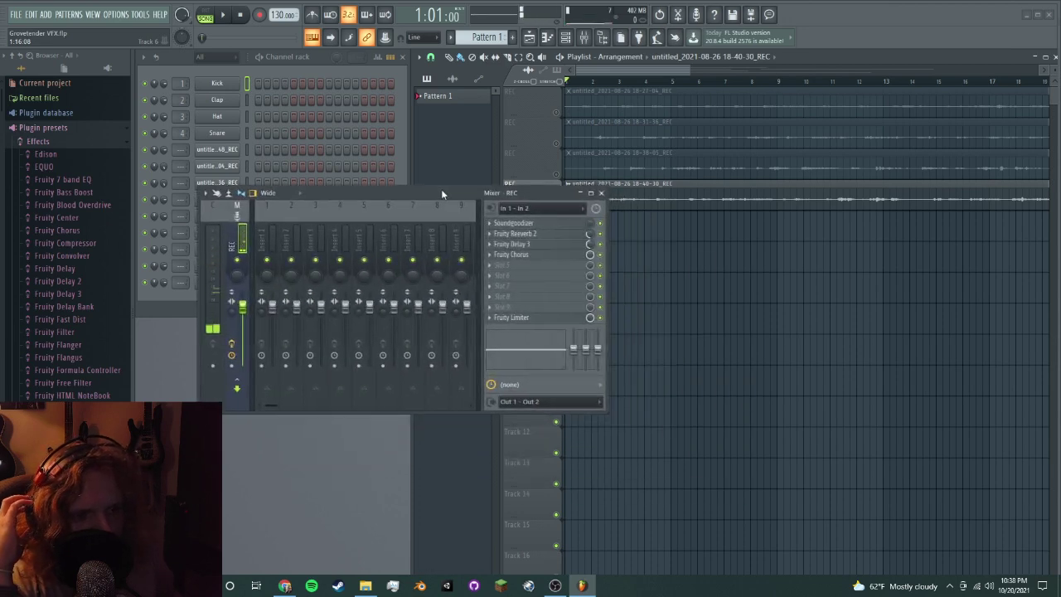
left_click(542, 241)
left_click_drag(514, 194, 476, 339)
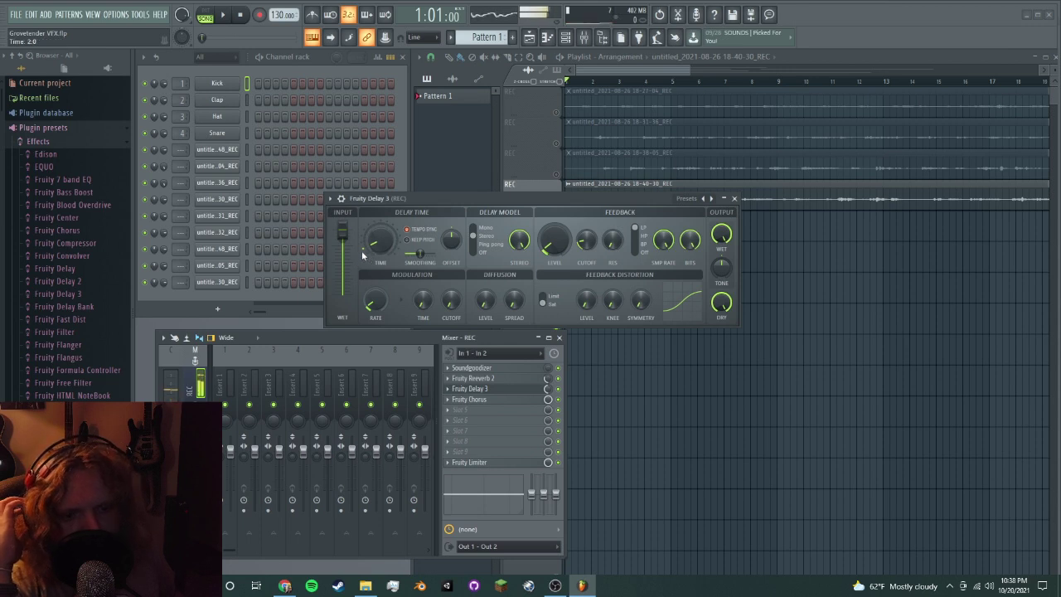
left_click(487, 398)
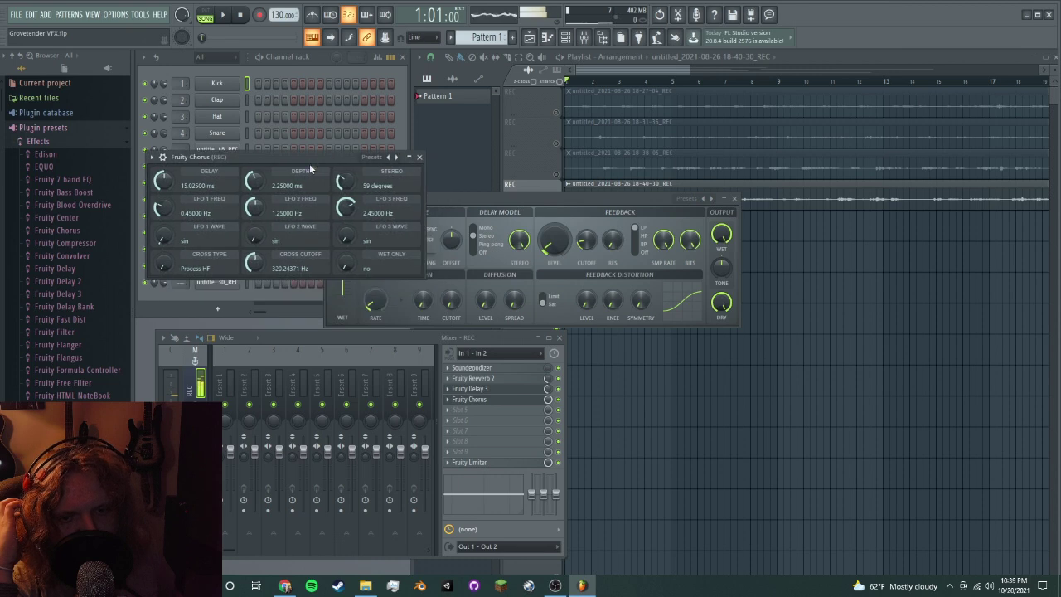
left_click(496, 379)
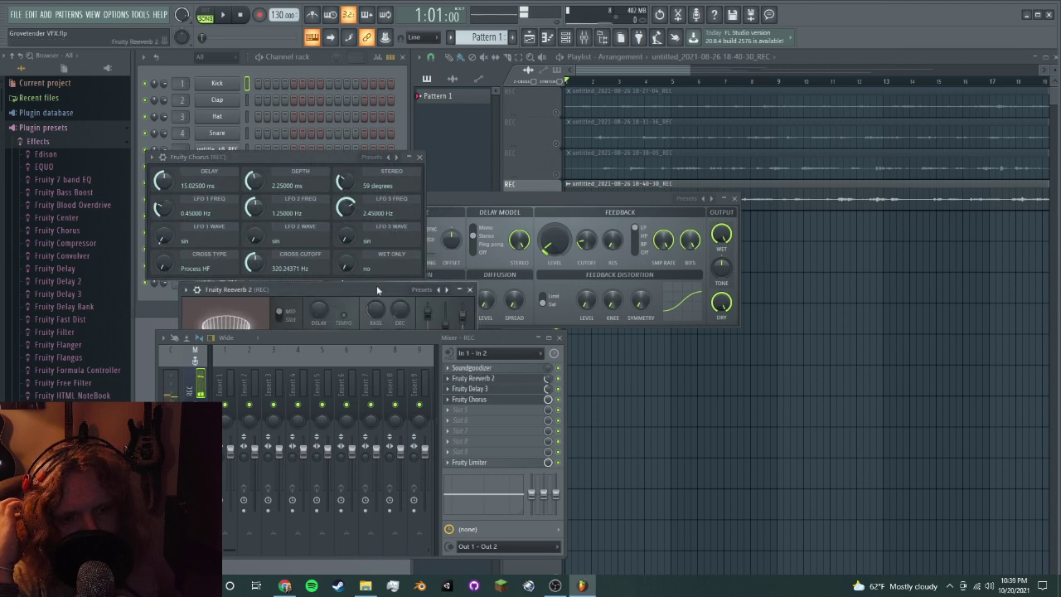
left_click_drag(376, 289, 334, 166)
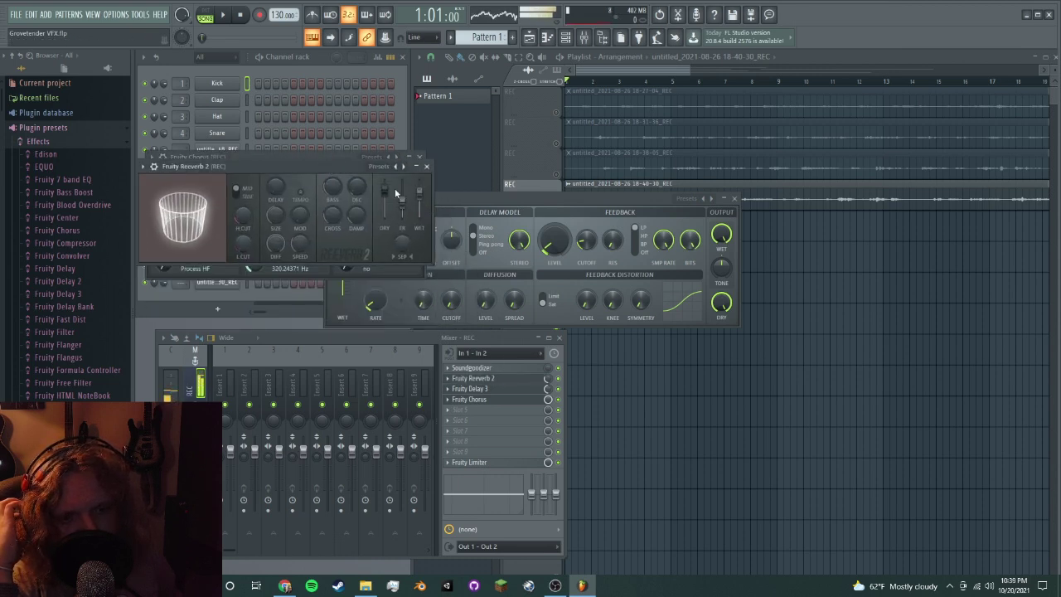
key("F12")
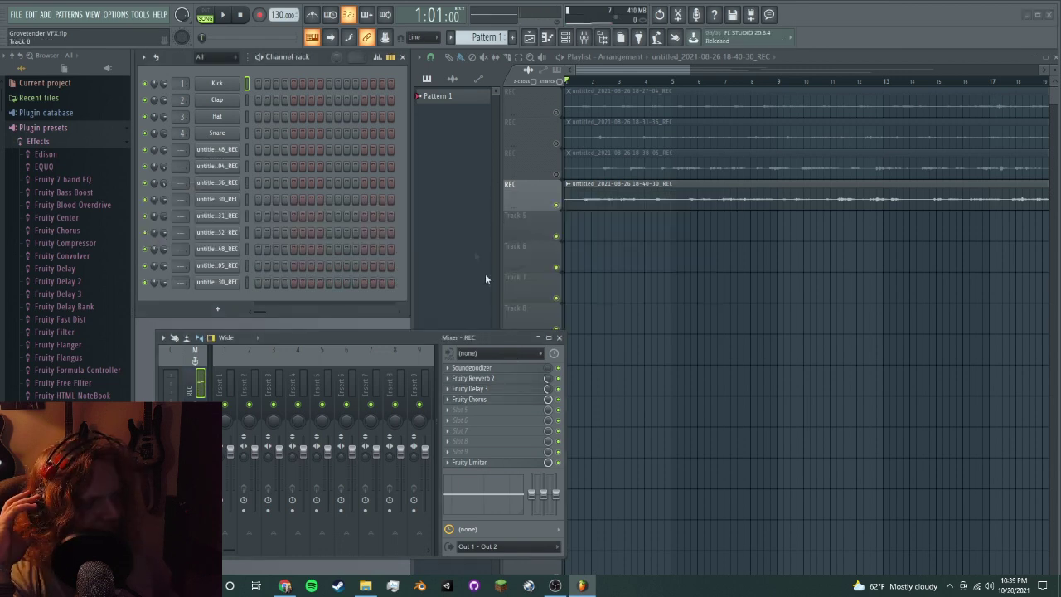